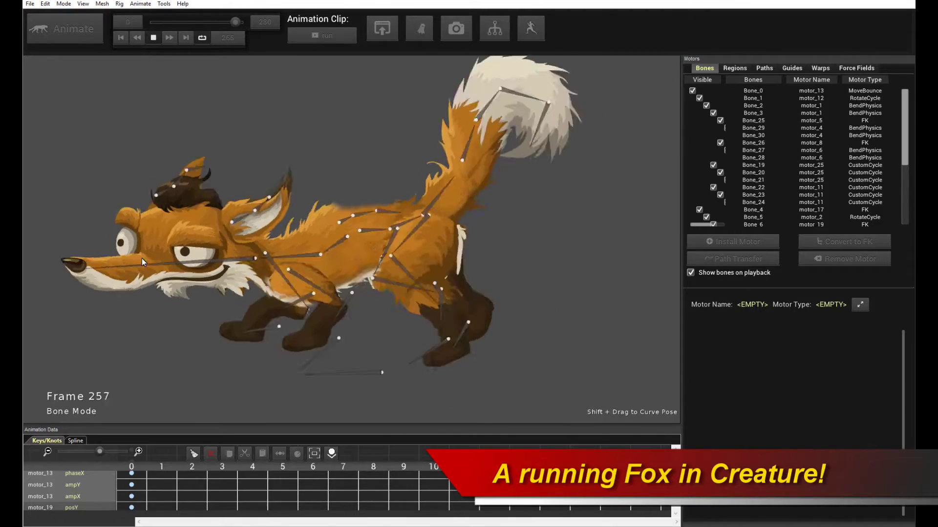
Halt the fox run at frame 0 and check the animation clips list
{"action": "key", "text": "space"}
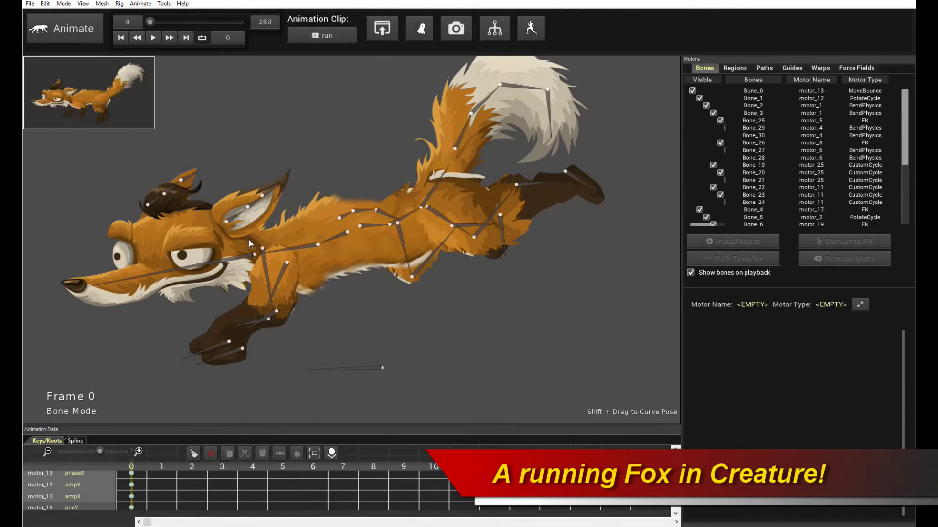
{"action": "left_click", "coordinate": [315, 37]}
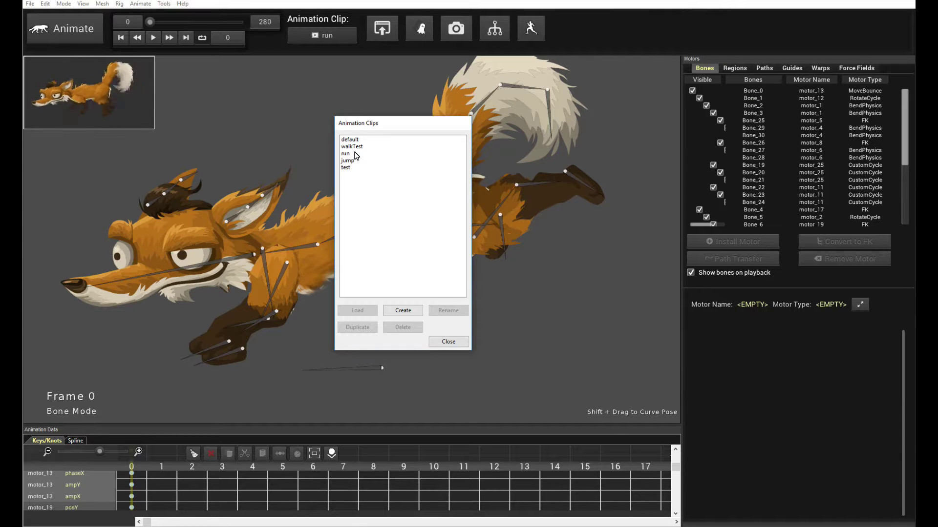
{"action": "left_click", "coordinate": [443, 343]}
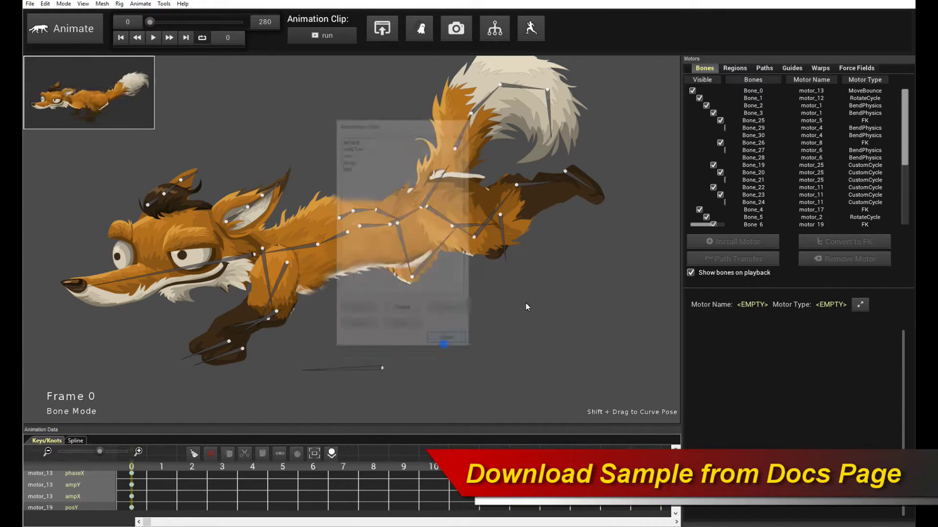
Play the run clip, then stop it back at frame 0
{"action": "key", "text": "space"}
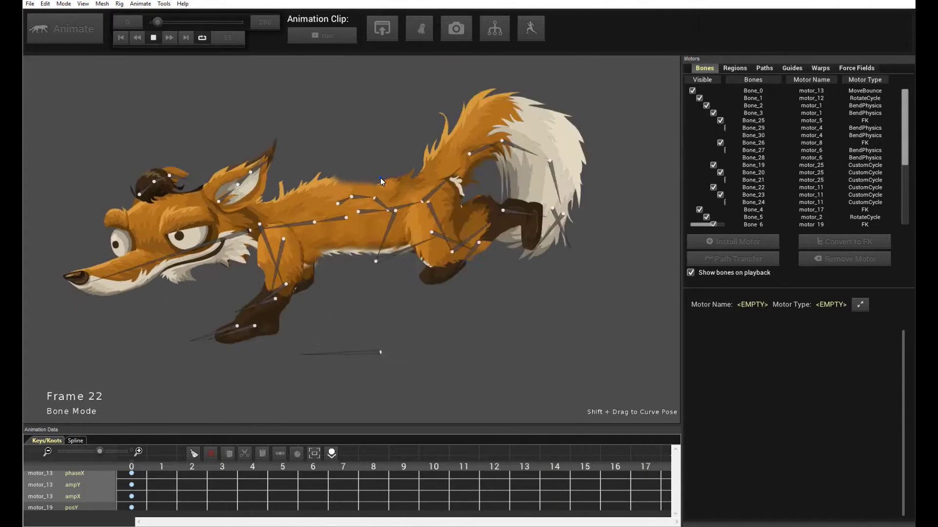
{"action": "left_click", "coordinate": [412, 262]}
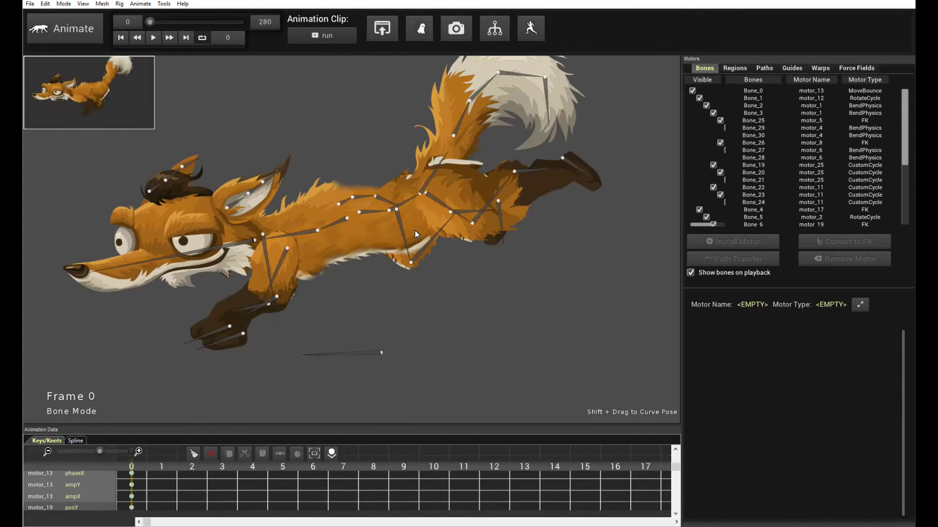
{"action": "scroll", "coordinate": [414, 230], "scroll_direction": "up", "scroll_amount": 2}
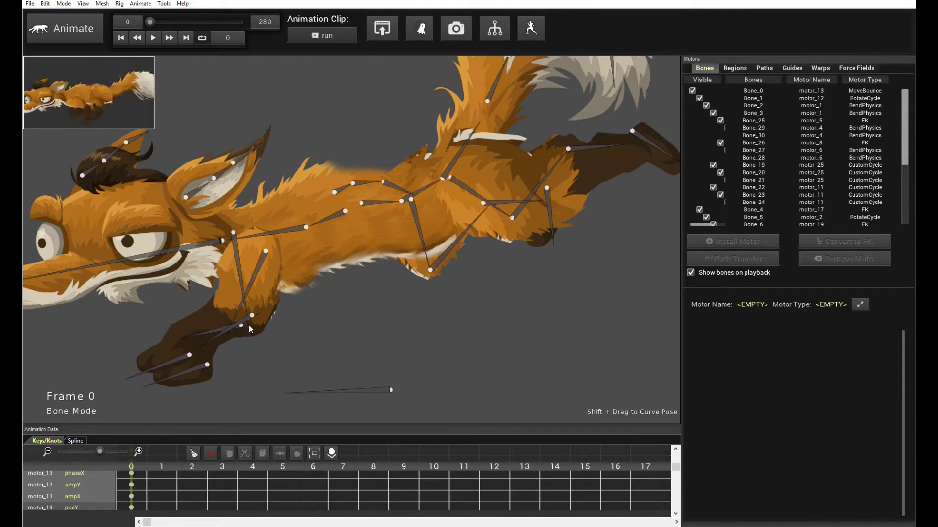
{"action": "scroll", "coordinate": [395, 249], "scroll_direction": "down", "scroll_amount": 2}
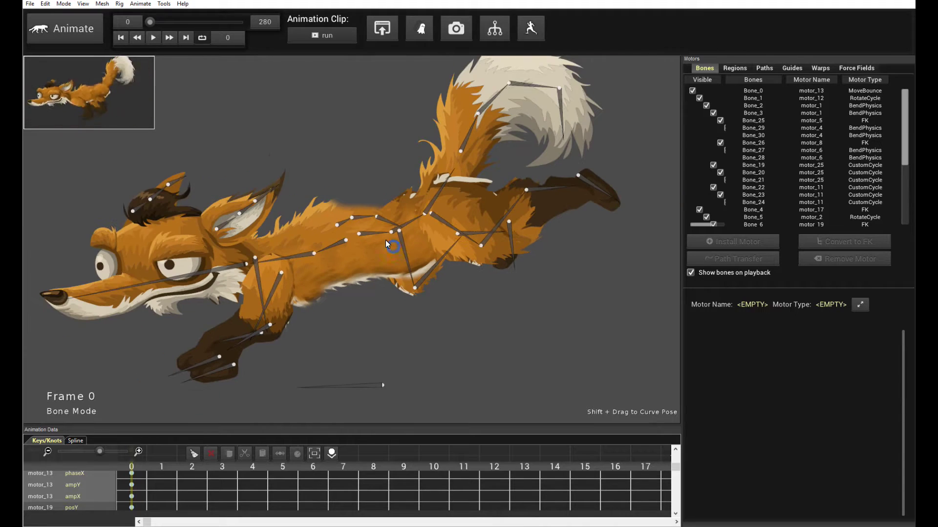
Inspect the front leg's motor_11 cycle settings, then load the walkTest clip
{"action": "left_click", "coordinate": [256, 273]}
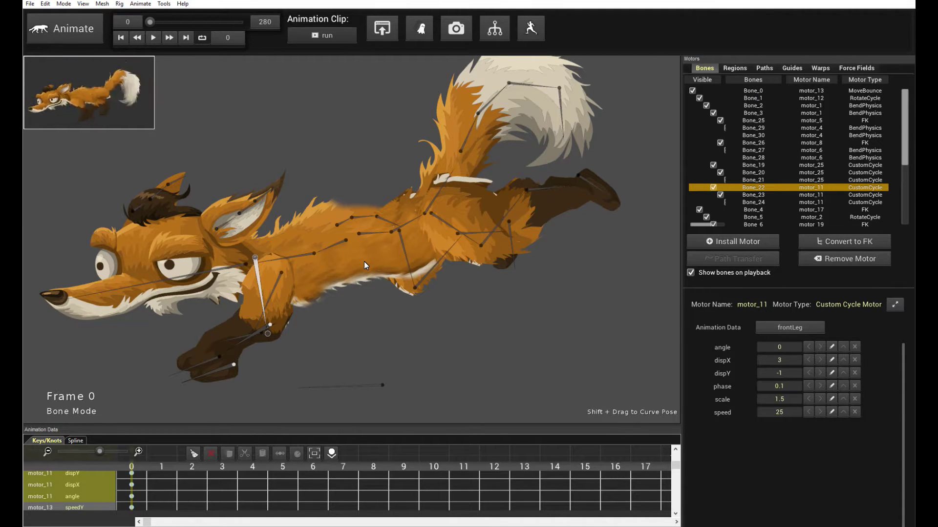
{"action": "left_click", "coordinate": [321, 35]}
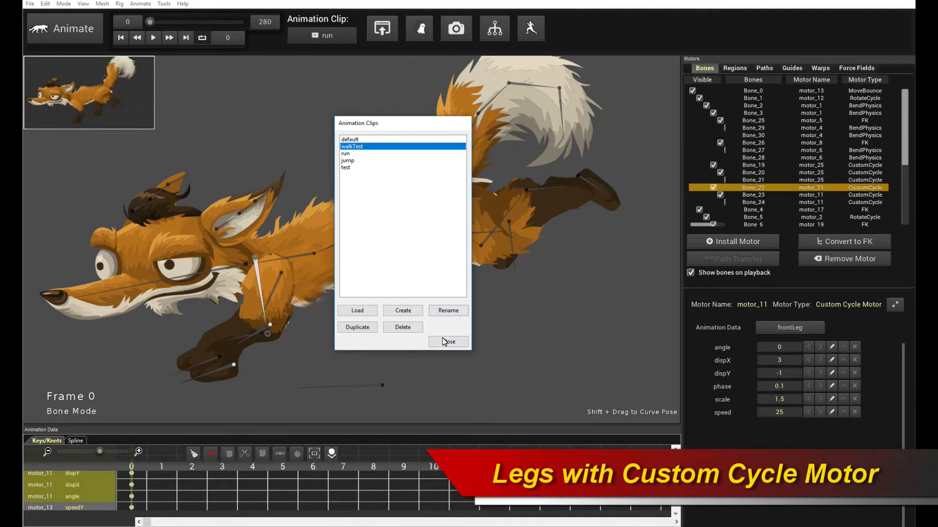
{"action": "double_click", "coordinate": [358, 147]}
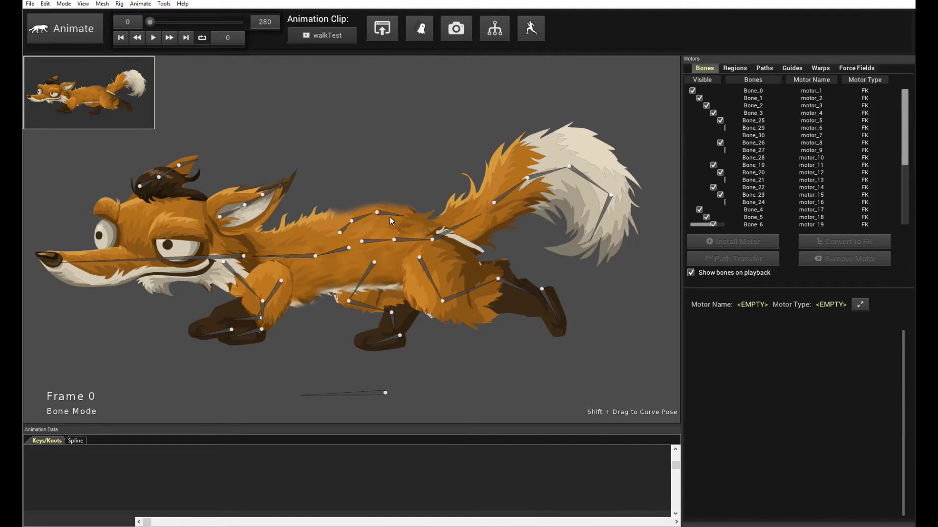
Select the hind thigh's IK motor and play the keyframed walk cycle
{"action": "left_click", "coordinate": [426, 272]}
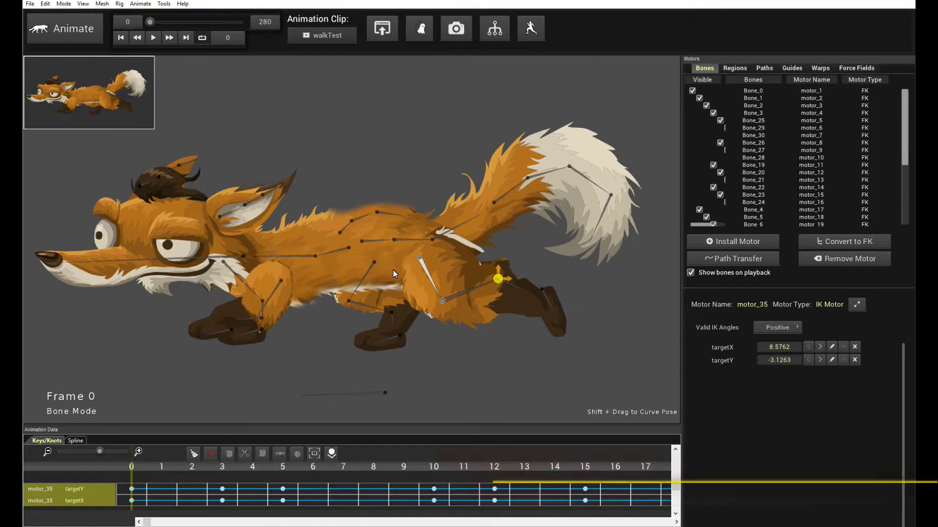
{"action": "key", "text": "space"}
{"action": "key", "text": "space"}
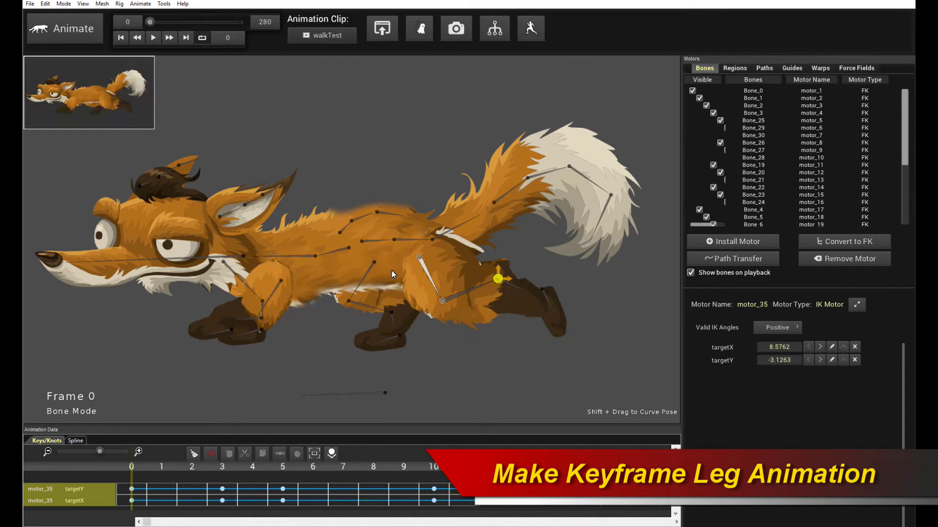
{"action": "key", "text": "space"}
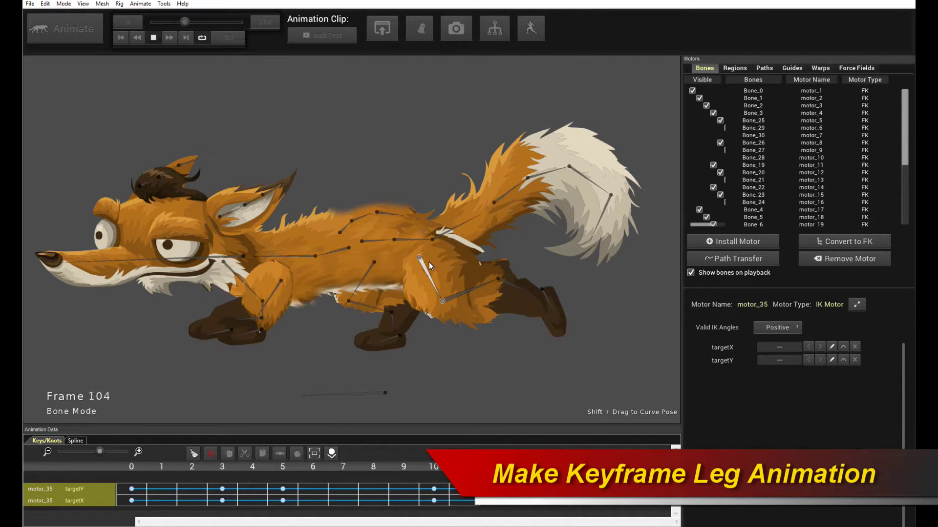
{"action": "key", "text": "space"}
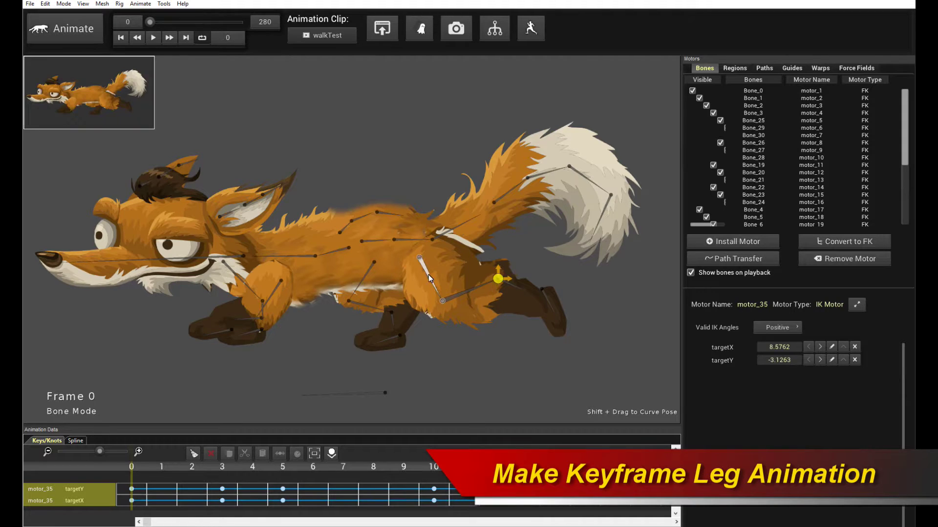
Inspect leg motors motor_26, motor_12, motor_35 and motor_11, with a taller keyframe timeline
{"action": "left_click", "coordinate": [429, 277]}
{"action": "left_click", "coordinate": [521, 286]}
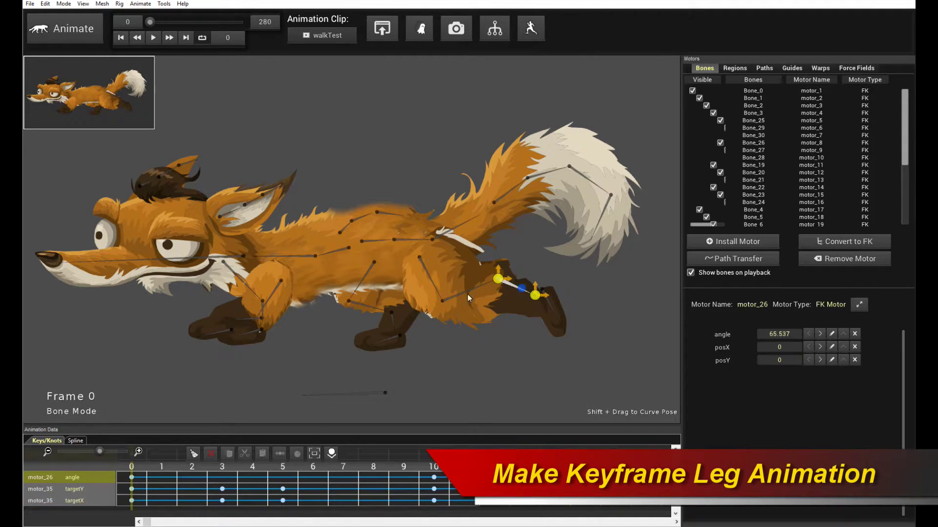
{"action": "left_click", "coordinate": [280, 283]}
{"action": "left_click", "coordinate": [238, 321]}
{"action": "left_click", "coordinate": [314, 335]}
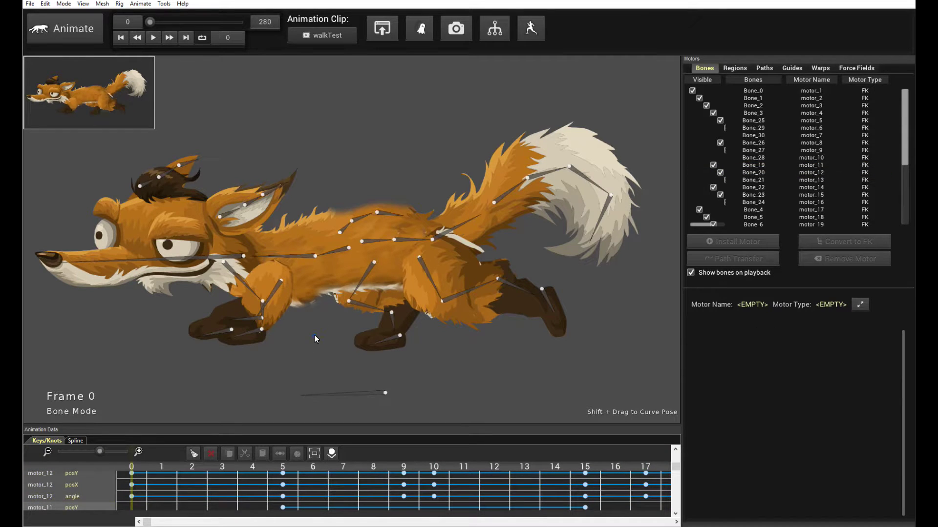
{"action": "left_click", "coordinate": [424, 268]}
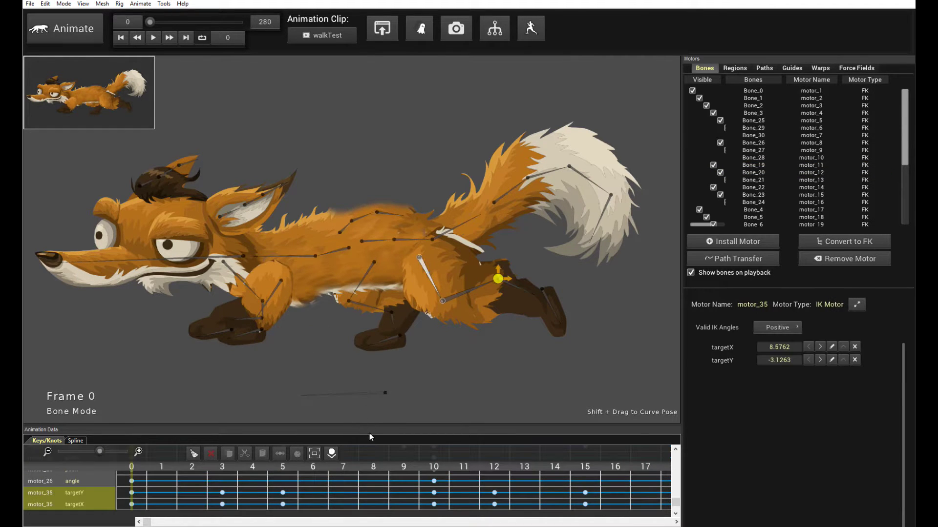
{"action": "left_click_drag", "start_coordinate": [374, 426], "coordinate": [375, 398]}
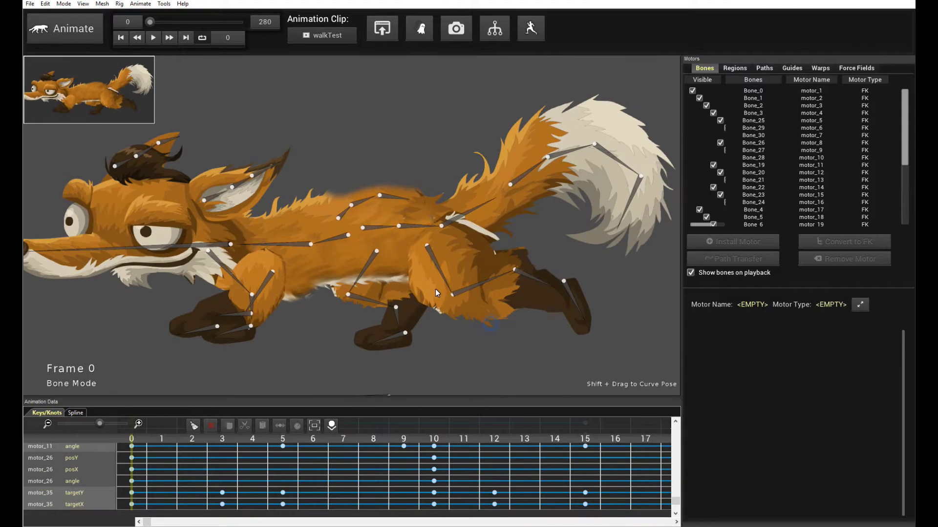
{"action": "left_click", "coordinate": [439, 274]}
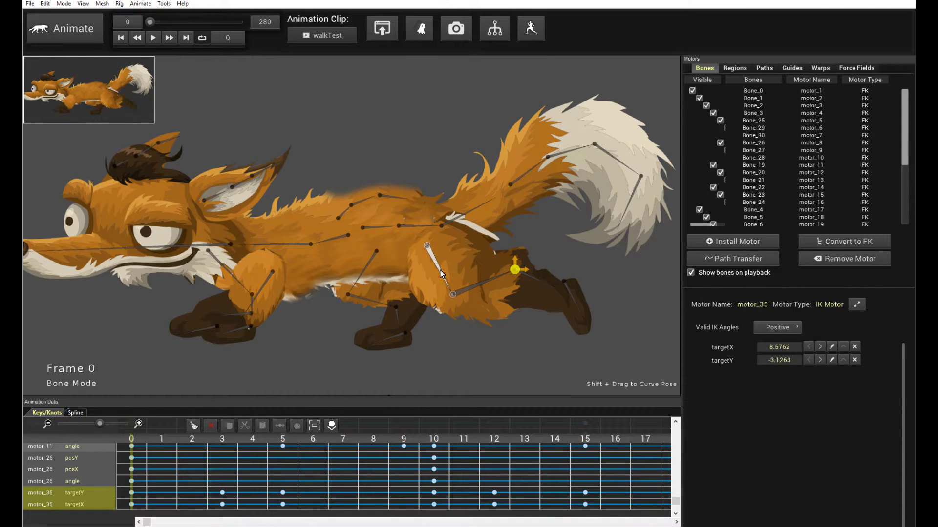
{"action": "left_click", "coordinate": [264, 283]}
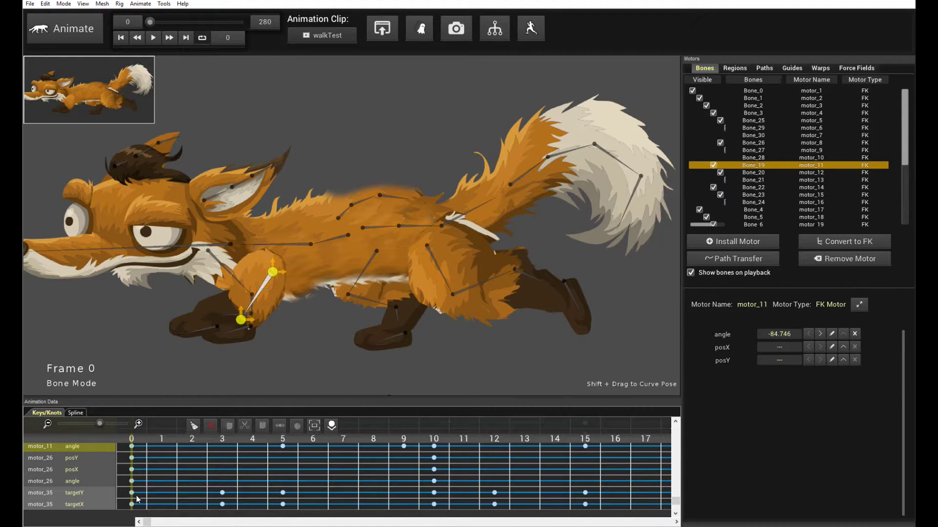
Enlarge and zoom out the Keys/Knots timeline to show frames 0–20
{"action": "left_click_drag", "start_coordinate": [253, 398], "coordinate": [281, 309]}
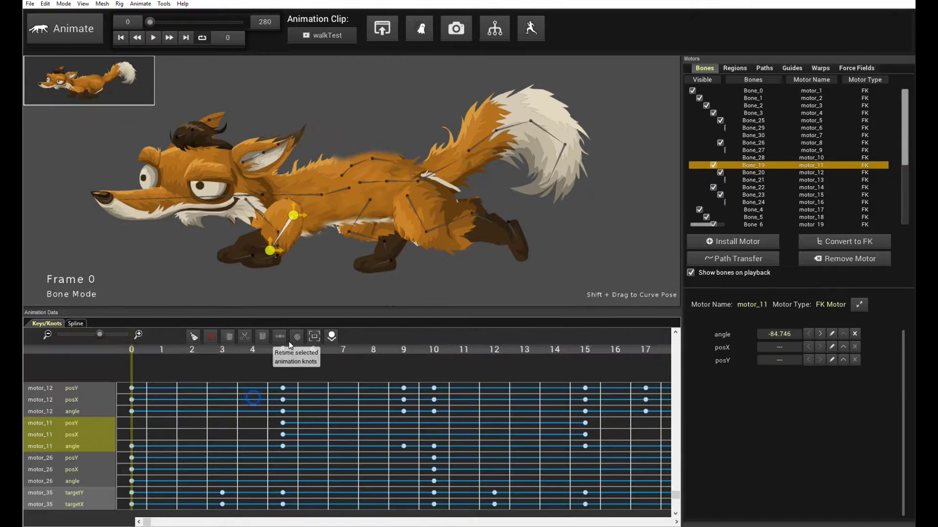
{"action": "mouse_move", "coordinate": [100, 334]}
{"action": "left_mouse_down"}
{"action": "mouse_move", "coordinate": [75, 336]}
{"action": "mouse_move", "coordinate": [368, 347]}
{"action": "mouse_move", "coordinate": [135, 356]}
{"action": "mouse_move", "coordinate": [101, 344]}
{"action": "left_mouse_up"}
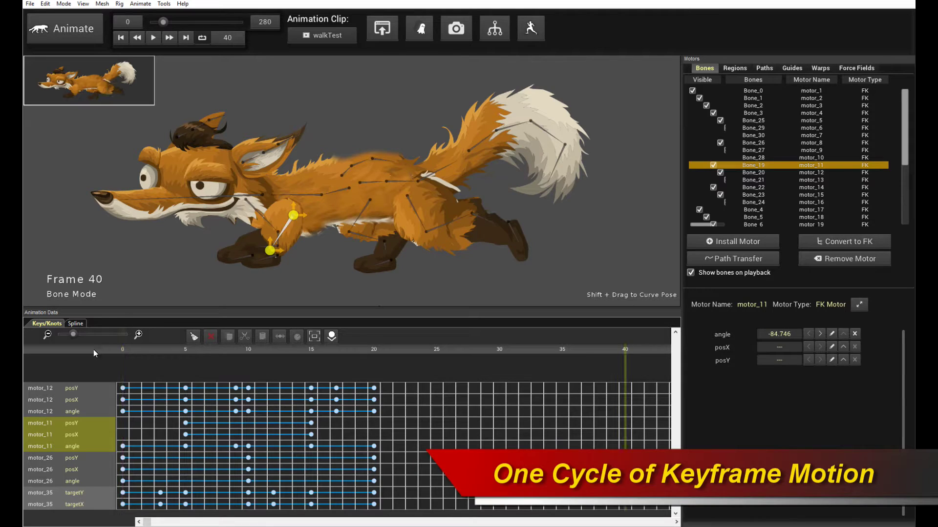
{"action": "left_click_drag", "start_coordinate": [151, 349], "coordinate": [134, 375]}
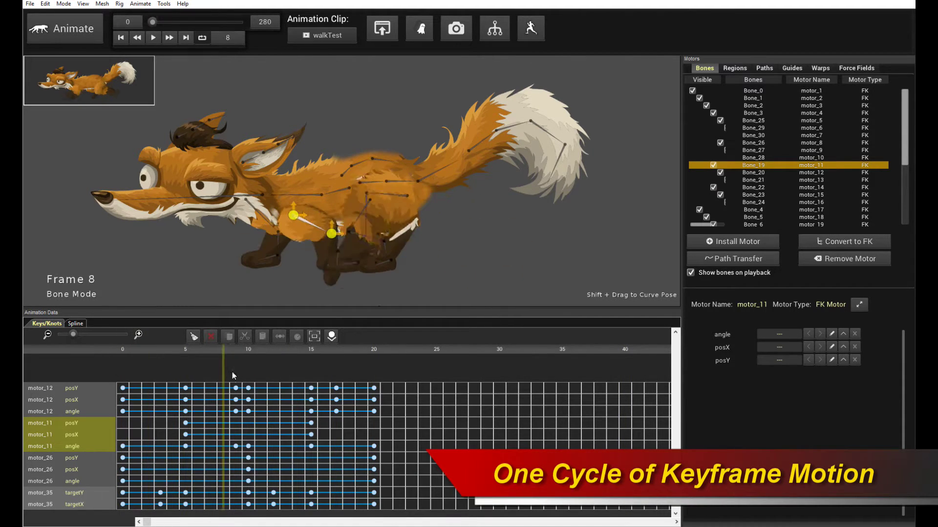
Scrub the playhead through frames 8–16 and back to frame 5 to check poses
{"action": "left_click_drag", "start_coordinate": [233, 371], "coordinate": [328, 366]}
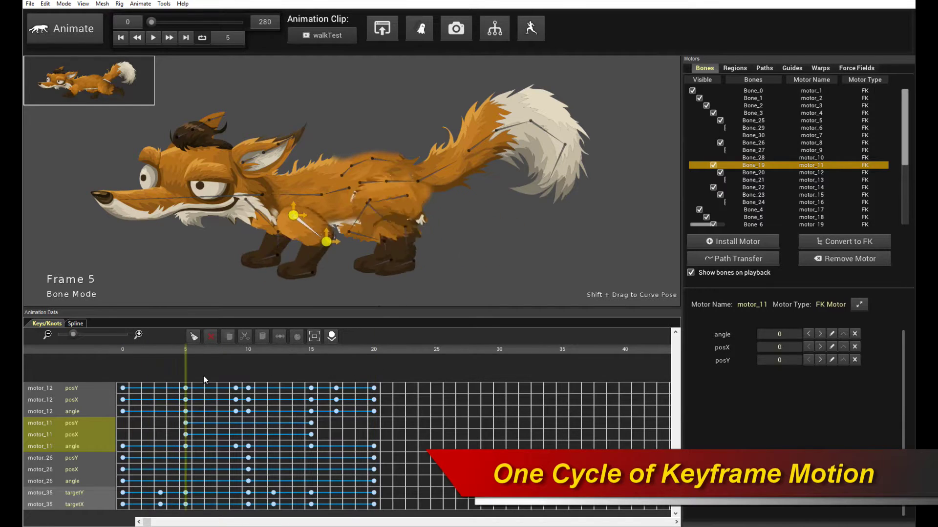
{"action": "mouse_move", "coordinate": [332, 365]}
{"action": "left_mouse_down"}
{"action": "mouse_move", "coordinate": [121, 377]}
{"action": "mouse_move", "coordinate": [316, 366]}
{"action": "left_mouse_up"}
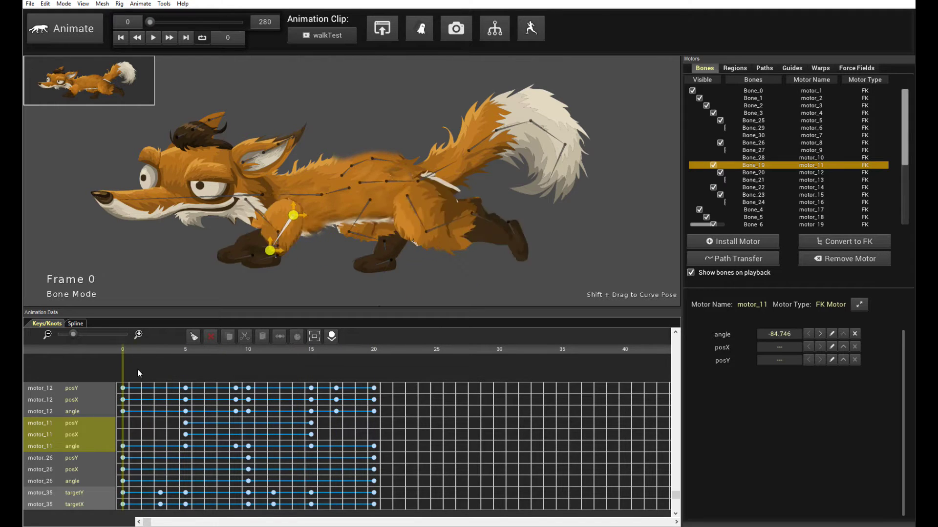
{"action": "left_click_drag", "start_coordinate": [361, 362], "coordinate": [336, 362]}
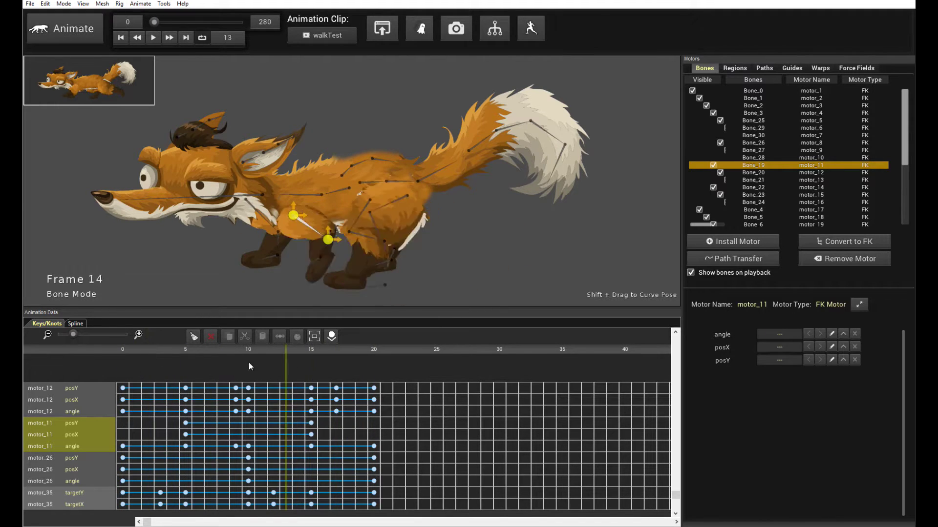
{"action": "left_click_drag", "start_coordinate": [365, 361], "coordinate": [123, 368]}
{"action": "left_click", "coordinate": [333, 288]}
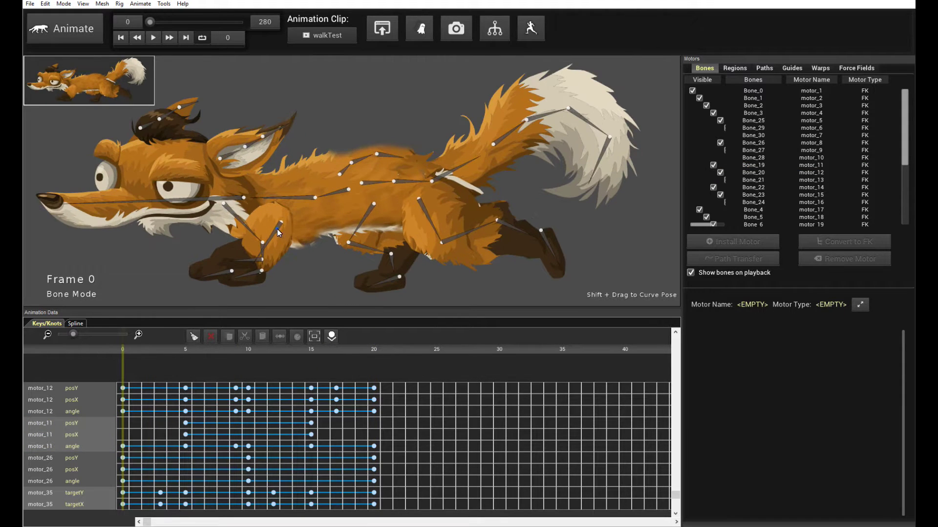
{"action": "left_click", "coordinate": [277, 230]}
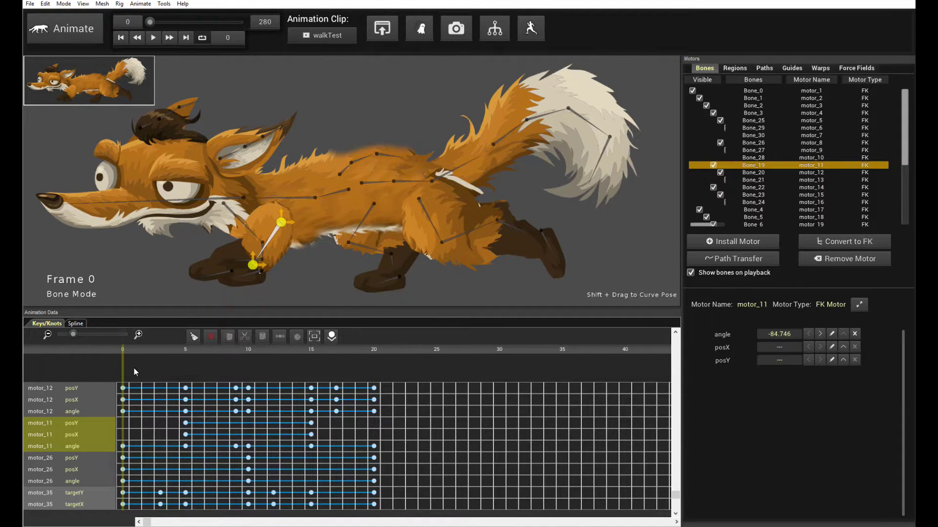
{"action": "left_click_drag", "start_coordinate": [134, 367], "coordinate": [105, 375]}
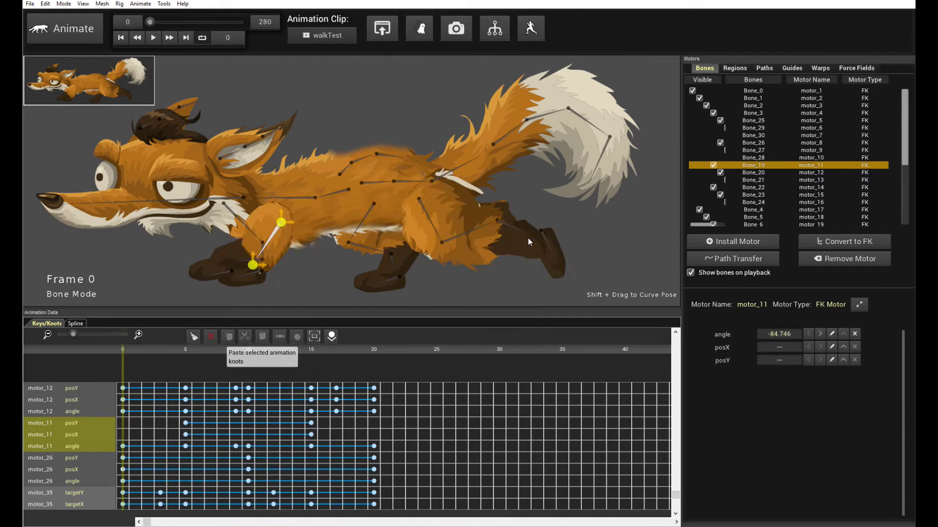
{"action": "left_click", "coordinate": [421, 216]}
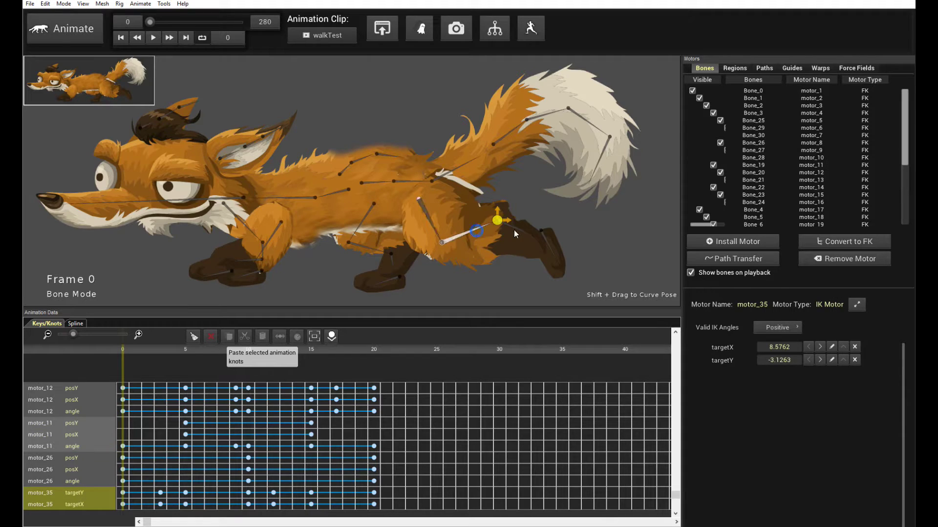
{"action": "left_click", "coordinate": [444, 237]}
{"action": "left_click", "coordinate": [261, 250]}
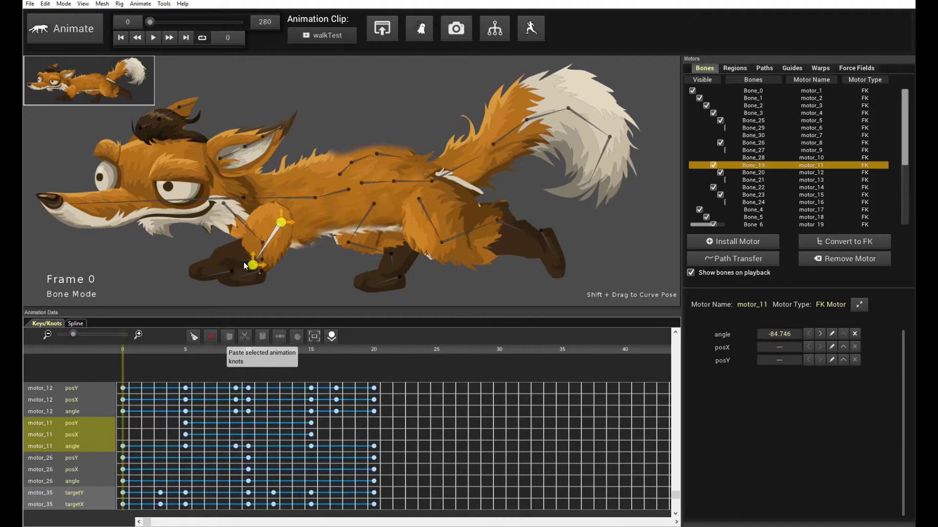
{"action": "left_click", "coordinate": [243, 264]}
{"action": "left_click", "coordinate": [309, 264]}
{"action": "mouse_move", "coordinate": [125, 375]}
{"action": "left_mouse_down"}
{"action": "mouse_move", "coordinate": [341, 354]}
{"action": "mouse_move", "coordinate": [371, 361]}
{"action": "mouse_move", "coordinate": [133, 361]}
{"action": "mouse_move", "coordinate": [322, 360]}
{"action": "mouse_move", "coordinate": [122, 370]}
{"action": "left_mouse_up"}
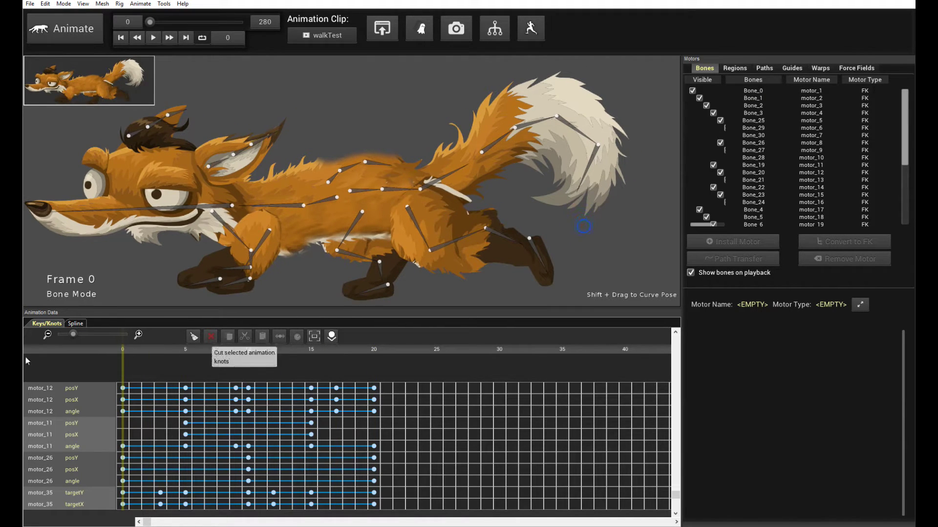
{"action": "left_click", "coordinate": [413, 223]}
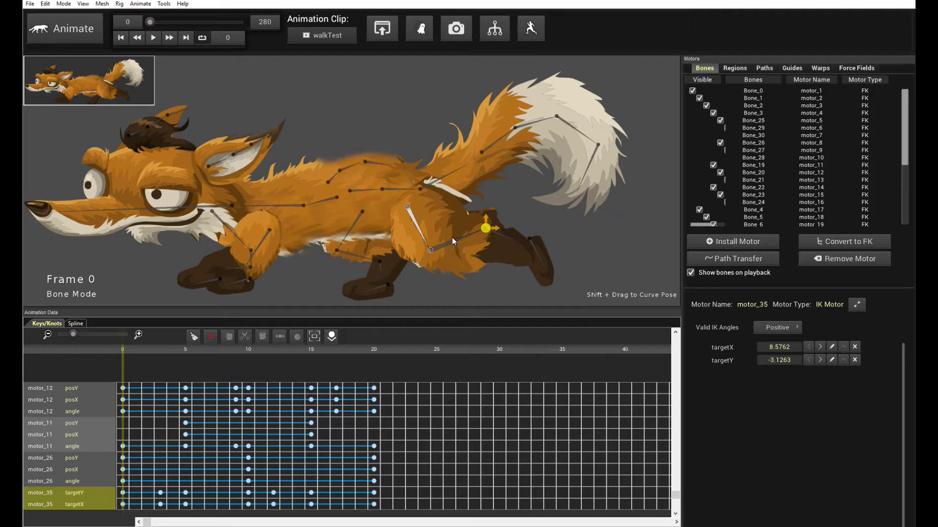
{"action": "left_click", "coordinate": [416, 222]}
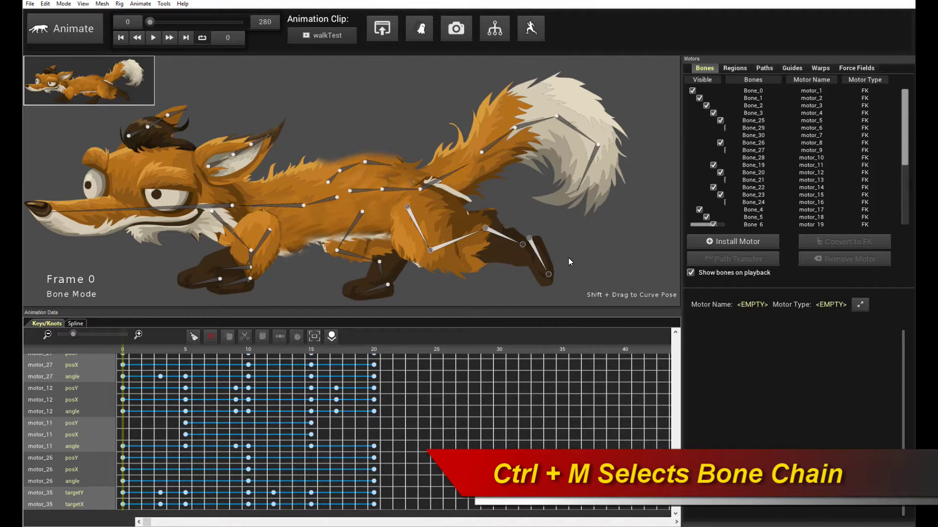
{"action": "left_click", "coordinate": [140, 4]}
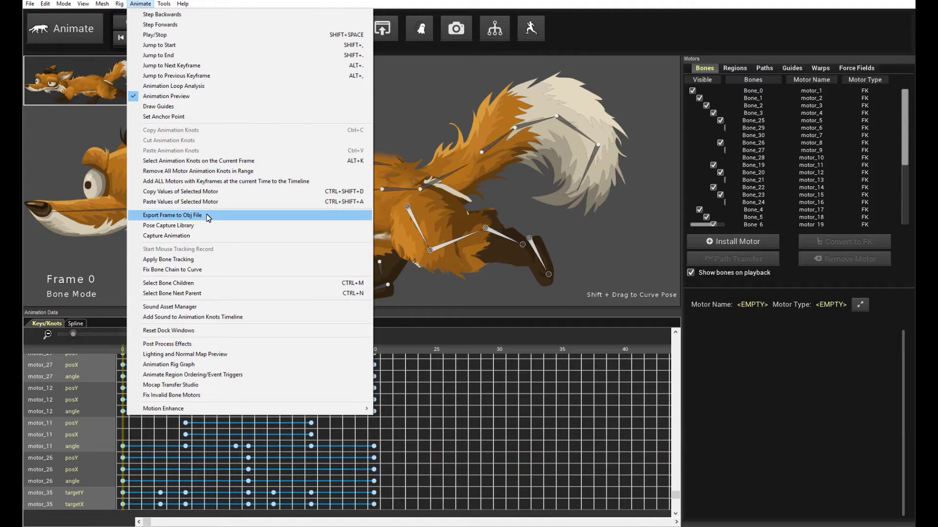
{"action": "left_click", "coordinate": [168, 236]}
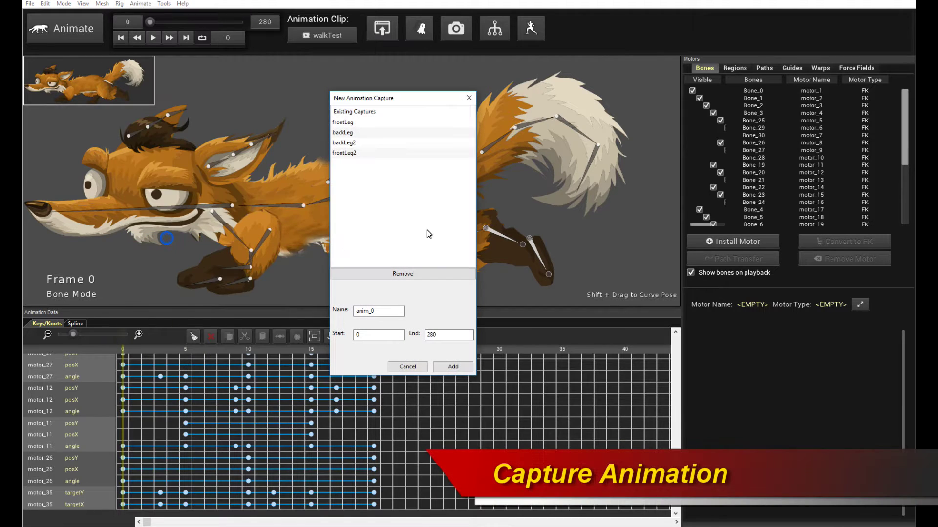
{"action": "left_click_drag", "start_coordinate": [403, 100], "coordinate": [721, 151]}
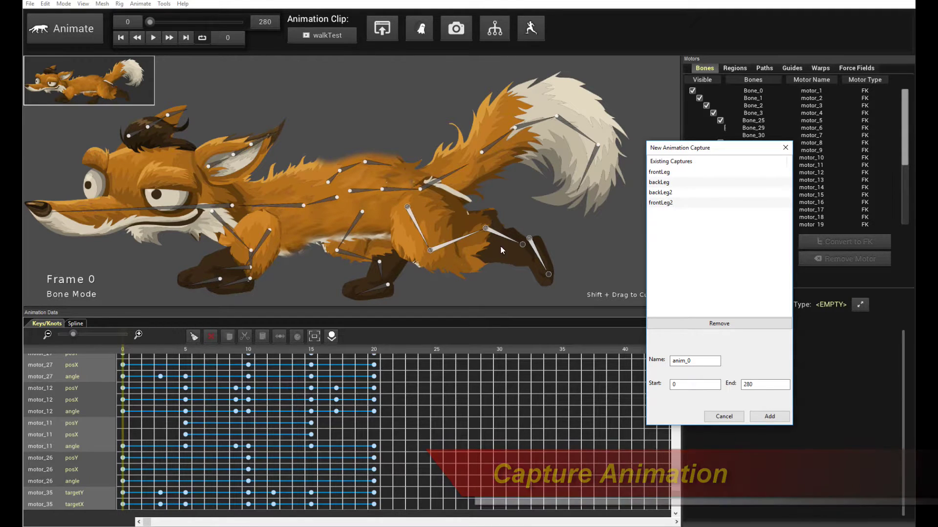
{"action": "double_click", "coordinate": [757, 386]}
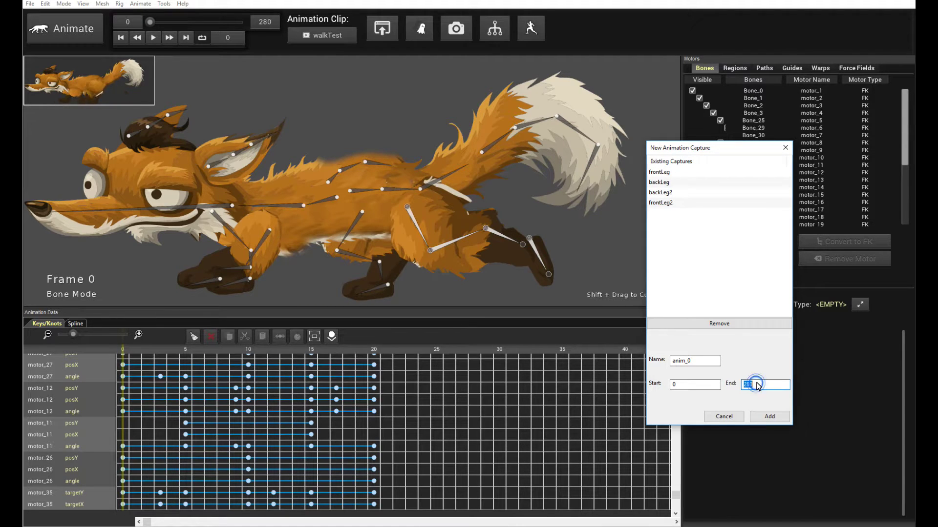
{"action": "type", "text": "2"}
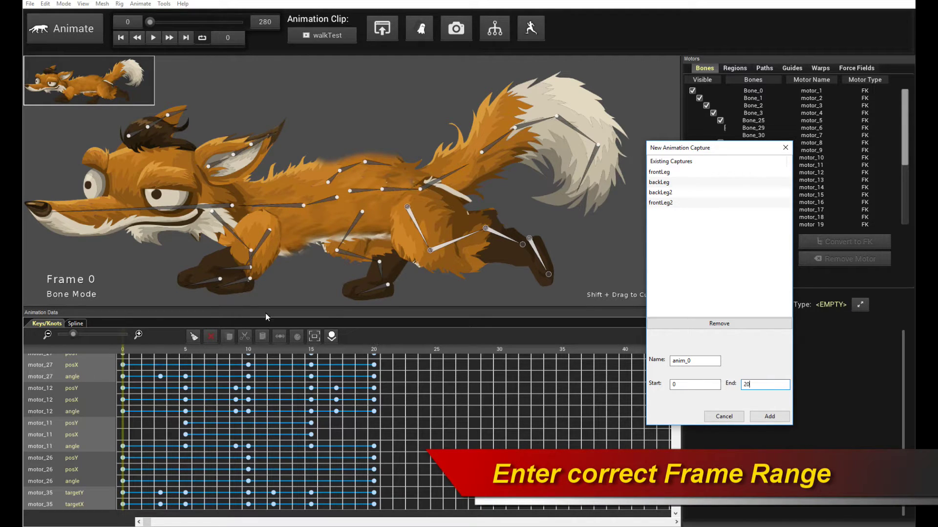
{"action": "left_click", "coordinate": [768, 386]}
{"action": "double_click", "coordinate": [694, 361]}
{"action": "type", "text": "NewLge"}
{"action": "type", "text": "Anim"}
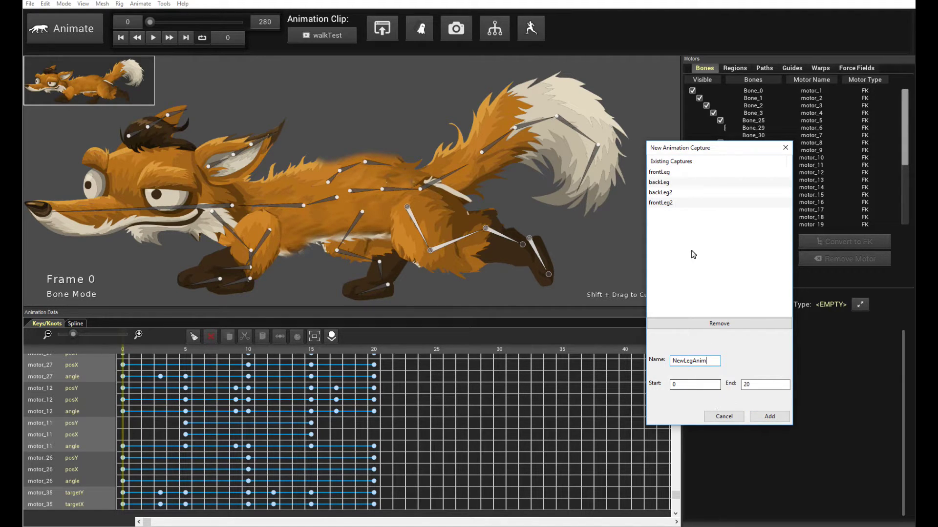
{"action": "left_click", "coordinate": [725, 413]}
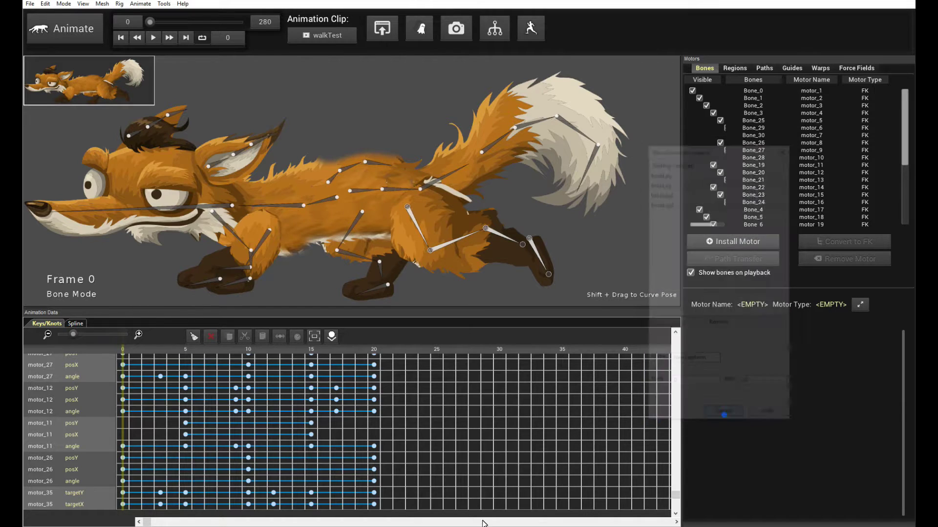
{"action": "left_click", "coordinate": [414, 221]}
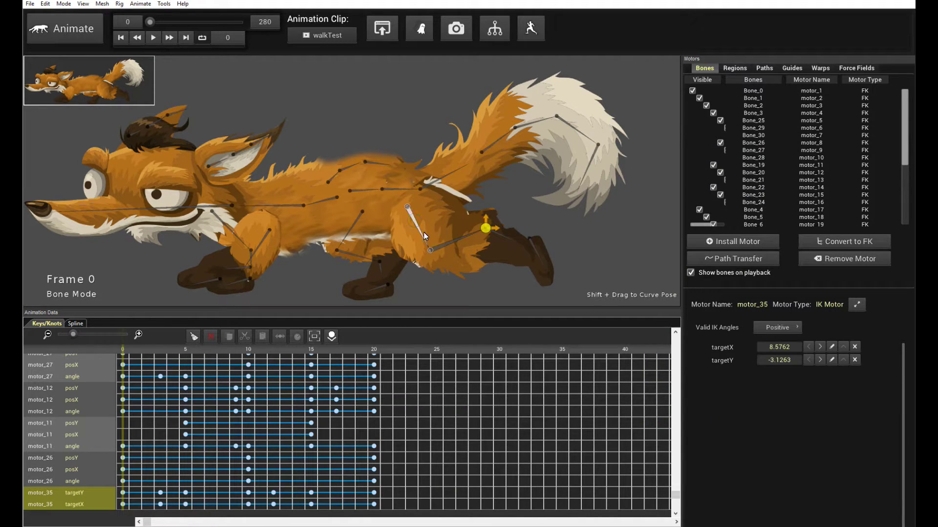
{"action": "left_click", "coordinate": [462, 238]}
{"action": "left_click", "coordinate": [513, 240]}
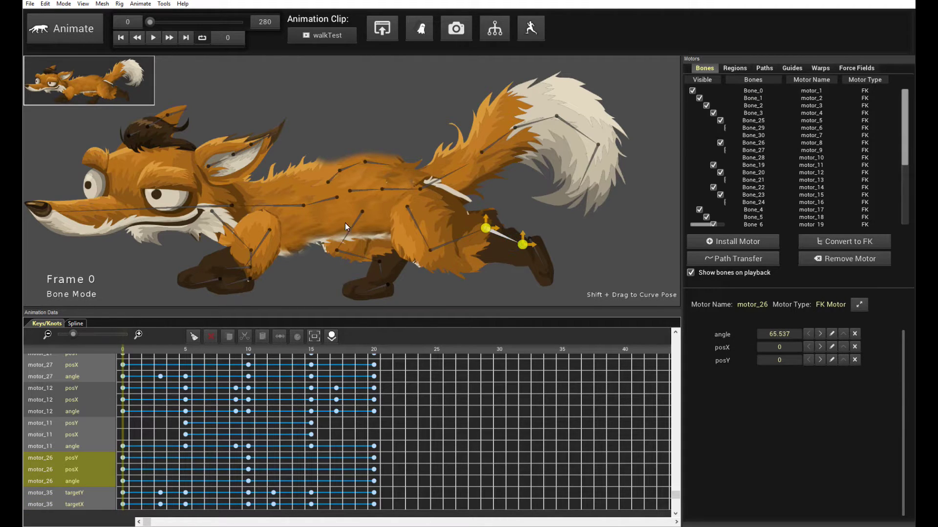
{"action": "left_click", "coordinate": [419, 221]}
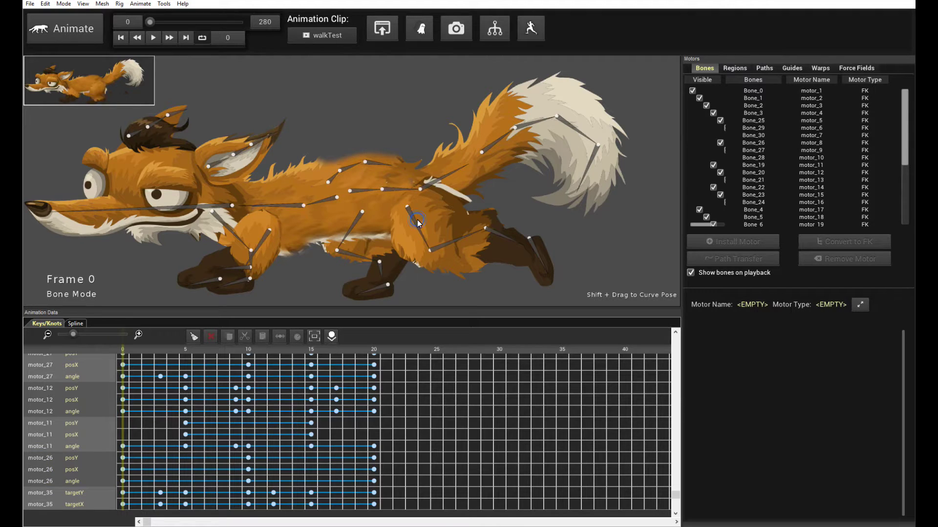
{"action": "left_click", "coordinate": [417, 219]}
{"action": "left_click", "coordinate": [424, 221]}
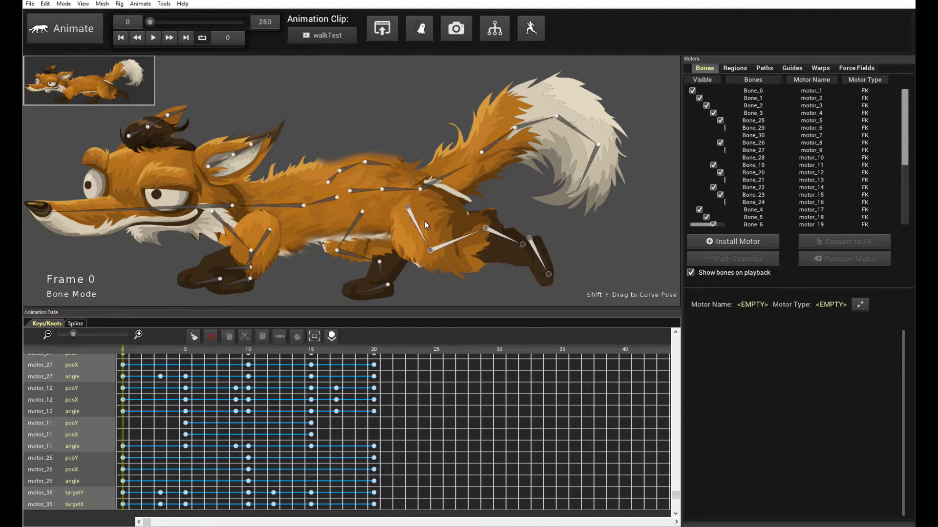
{"action": "left_click", "coordinate": [197, 281]}
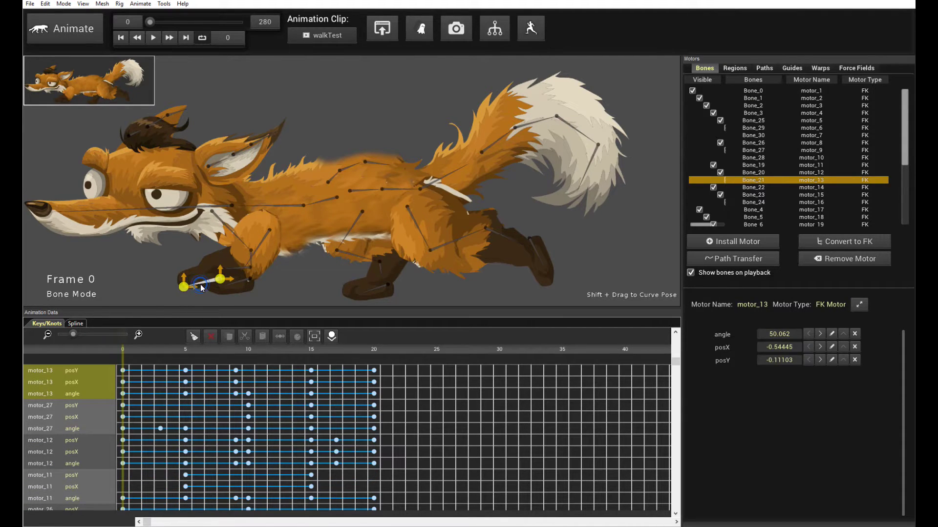
{"action": "left_click", "coordinate": [201, 285]}
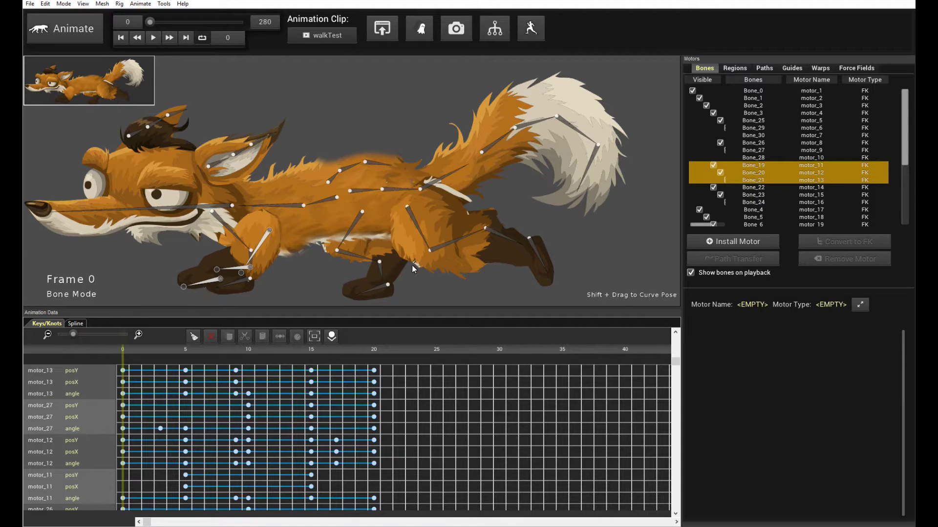
{"action": "left_click", "coordinate": [599, 226]}
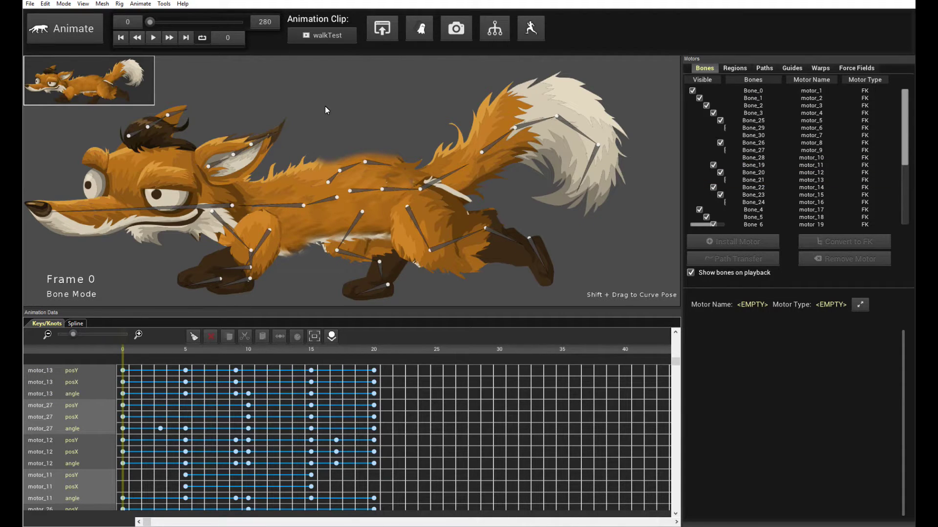
{"action": "left_click", "coordinate": [323, 36]}
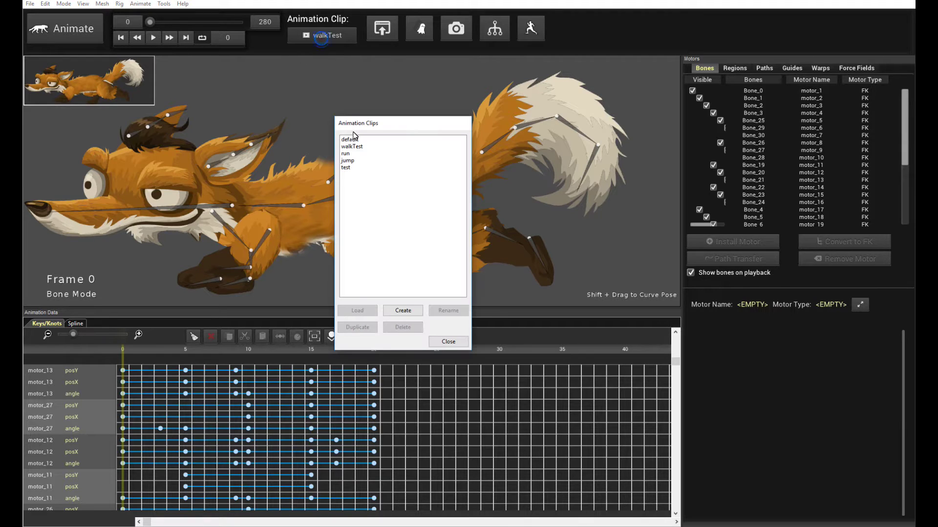
Load the empty 'test' clip, play and stop it, and select motor_24's hip bone
{"action": "left_click", "coordinate": [354, 169]}
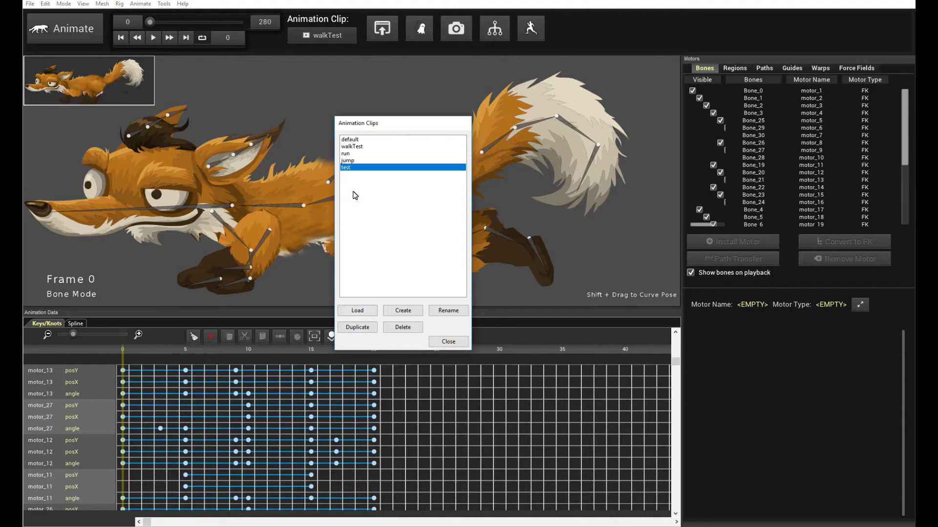
{"action": "double_click", "coordinate": [362, 169]}
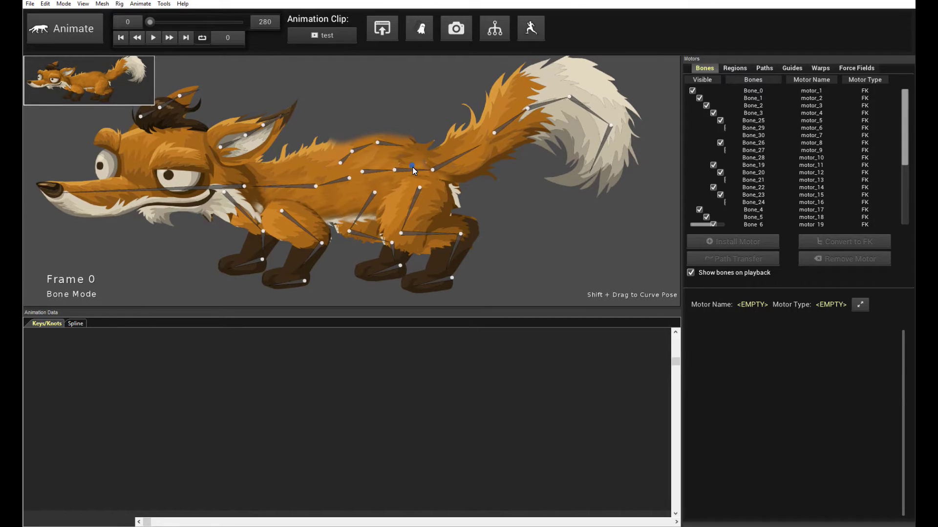
{"action": "left_click", "coordinate": [152, 38]}
{"action": "left_click", "coordinate": [152, 38]}
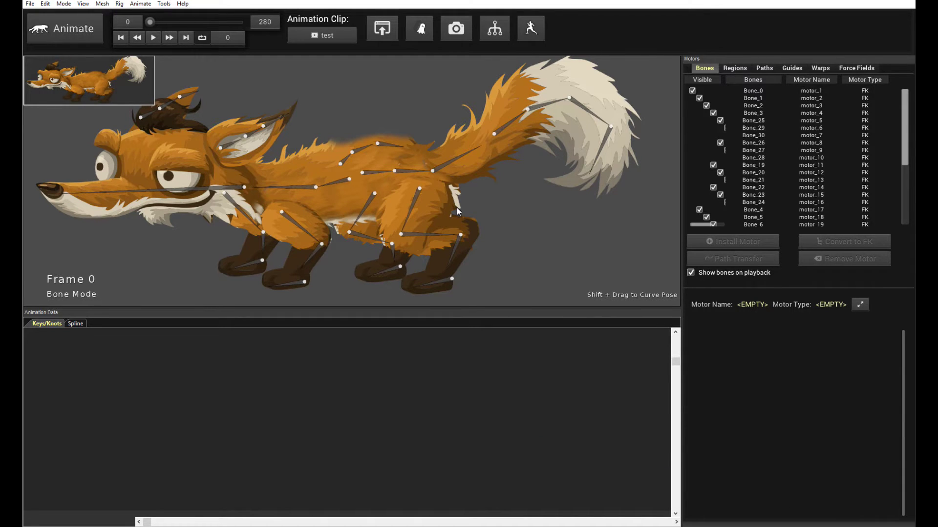
{"action": "left_click", "coordinate": [419, 199]}
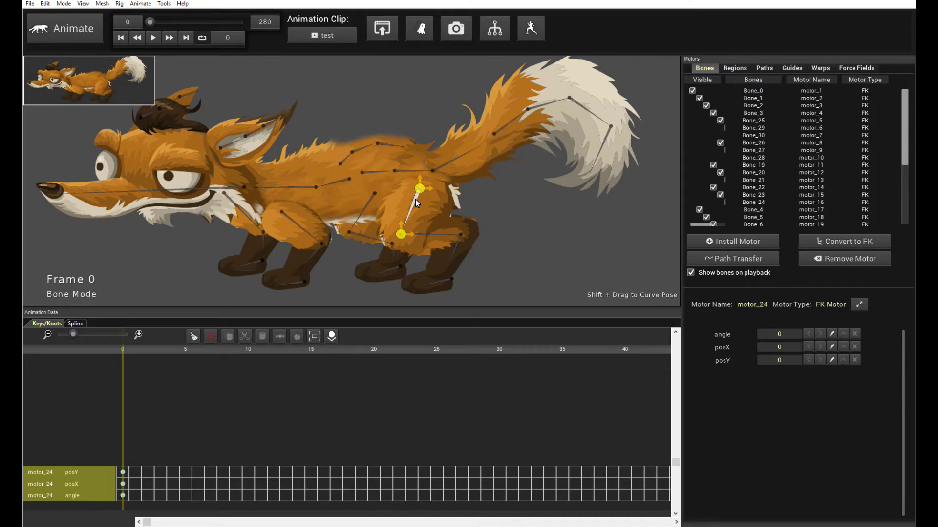
Install Custom Cycle Motors on the whole rear and front leg bone chains
{"action": "key", "text": "ctrl+a"}
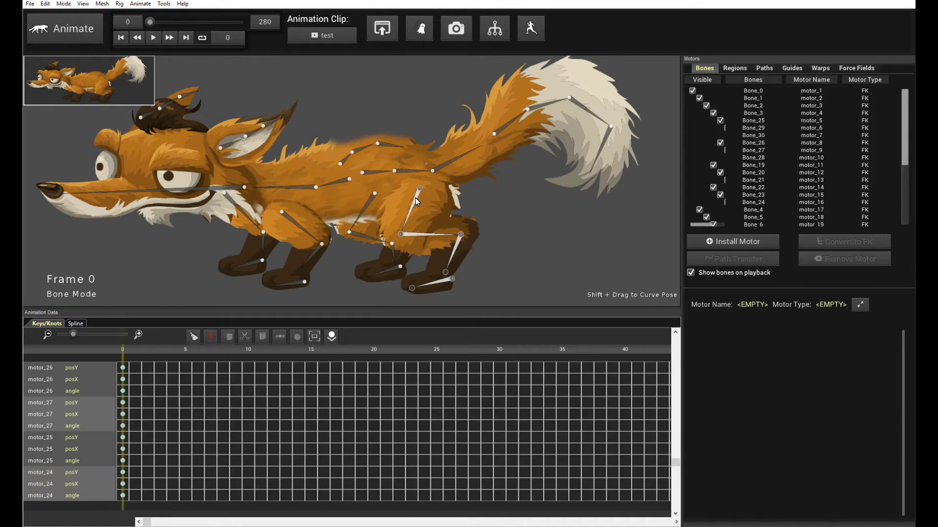
{"action": "left_click", "coordinate": [707, 240]}
{"action": "double_click", "coordinate": [385, 193]}
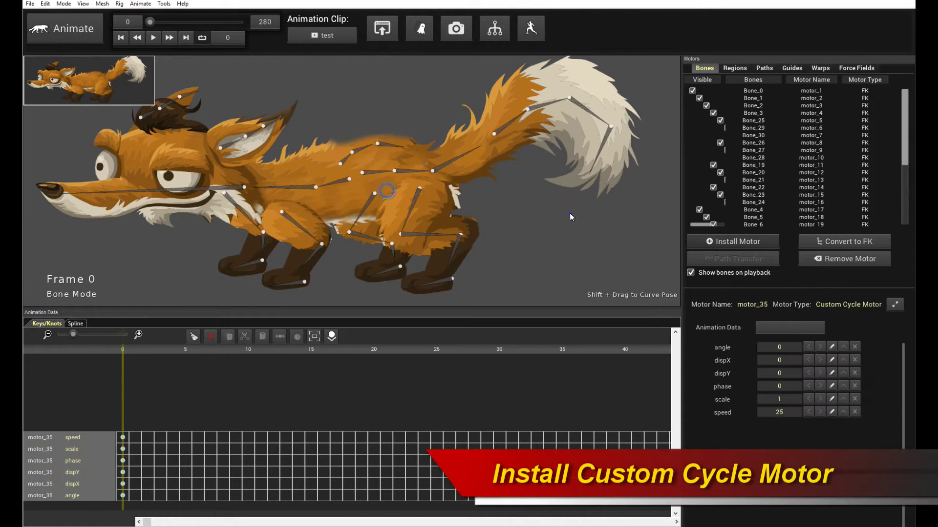
{"action": "left_click", "coordinate": [365, 204]}
{"action": "key", "text": "ctrl+a"}
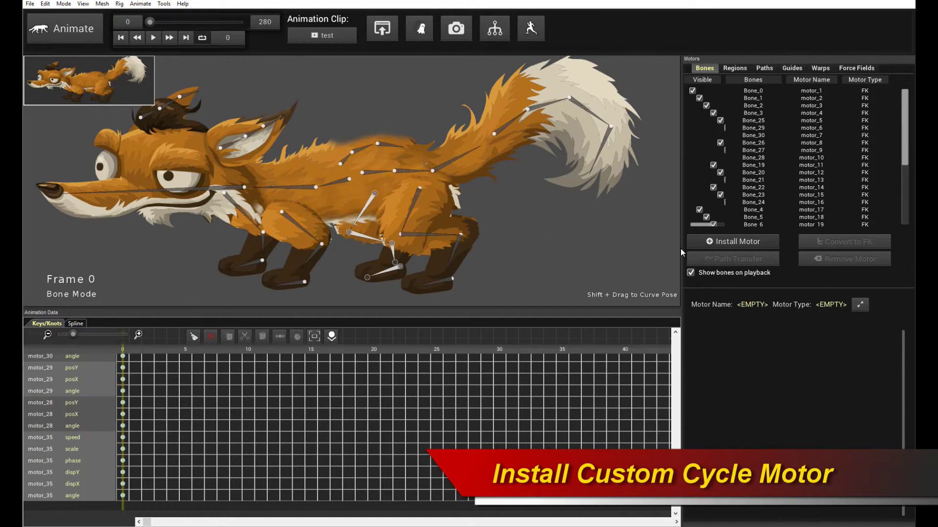
{"action": "left_click", "coordinate": [723, 241]}
{"action": "double_click", "coordinate": [421, 186]}
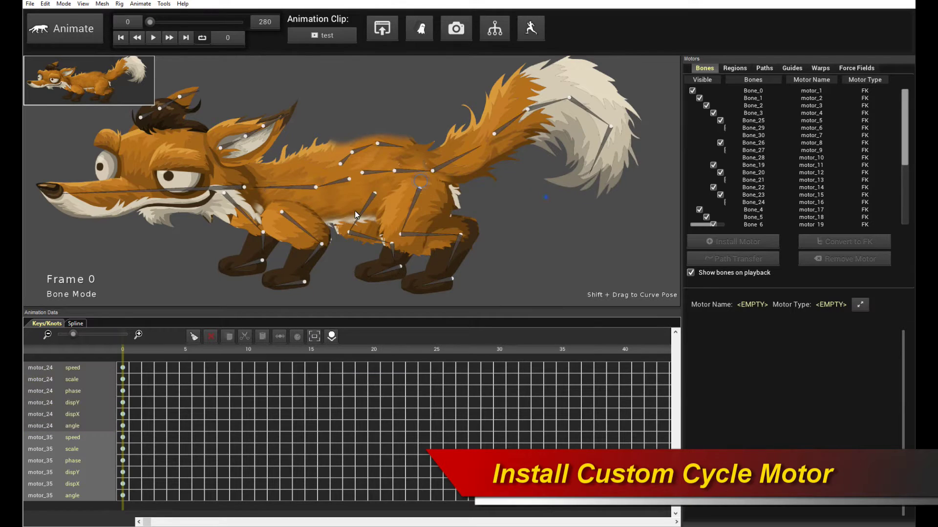
Install Custom Cycle Motors on the Bone_19–21 and Bone_22–24 leg chains
{"action": "left_click", "coordinate": [294, 225]}
{"action": "double_click", "coordinate": [294, 225]}
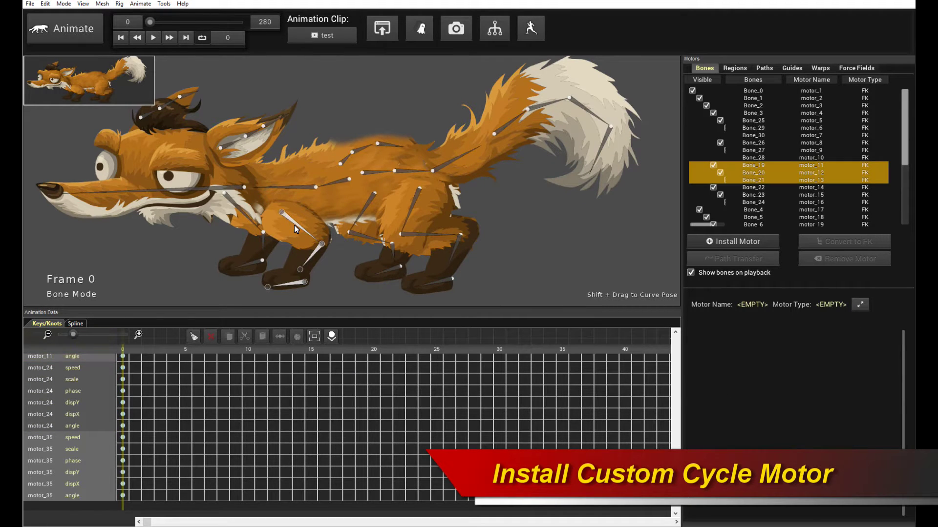
{"action": "left_click", "coordinate": [726, 242]}
{"action": "double_click", "coordinate": [420, 199]}
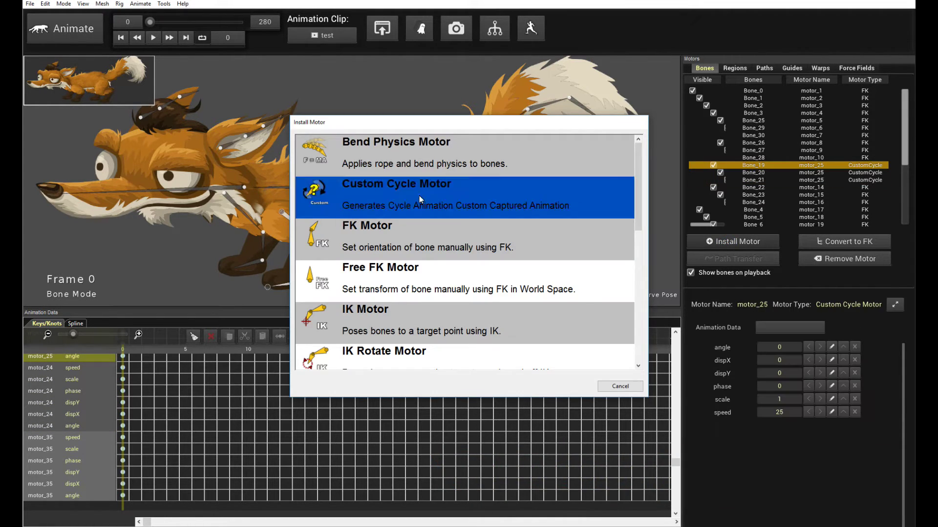
{"action": "left_click", "coordinate": [573, 250]}
{"action": "left_click", "coordinate": [247, 218]}
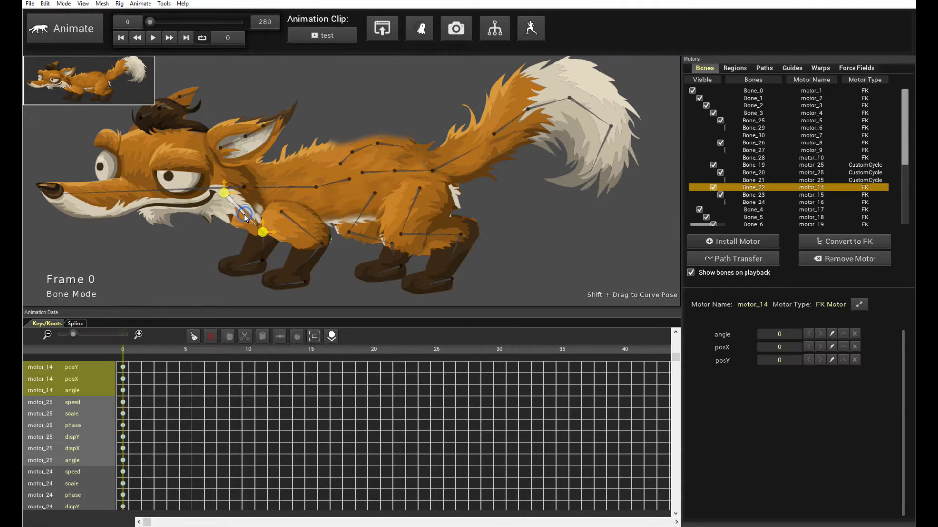
{"action": "double_click", "coordinate": [247, 218]}
{"action": "left_click", "coordinate": [731, 242]}
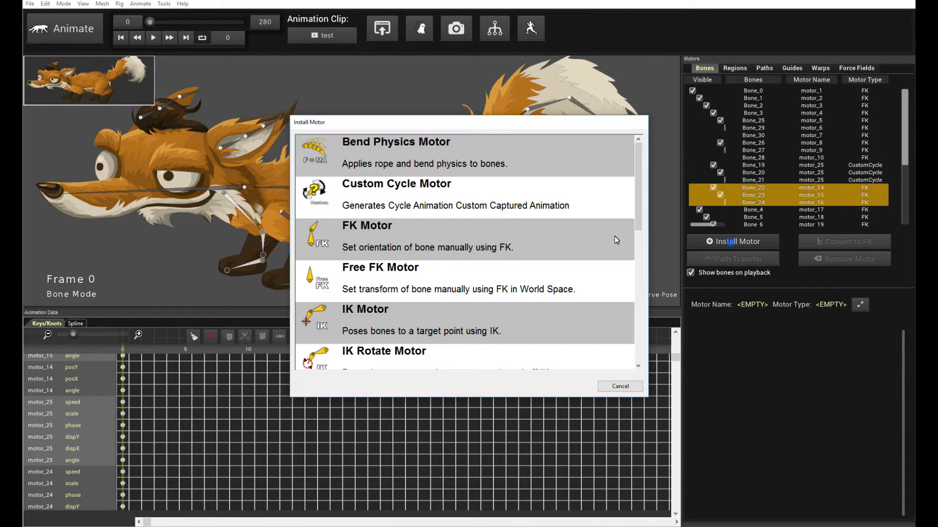
{"action": "double_click", "coordinate": [377, 191]}
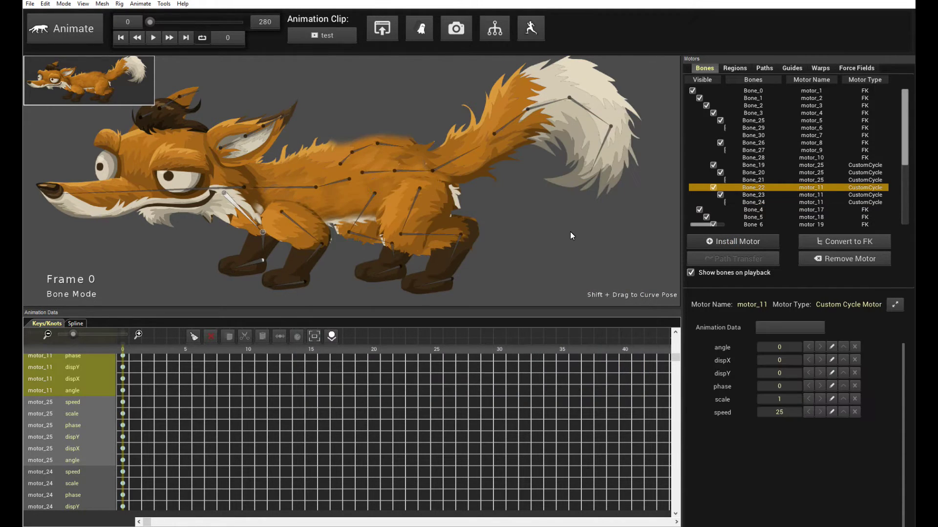
{"action": "left_click", "coordinate": [570, 231]}
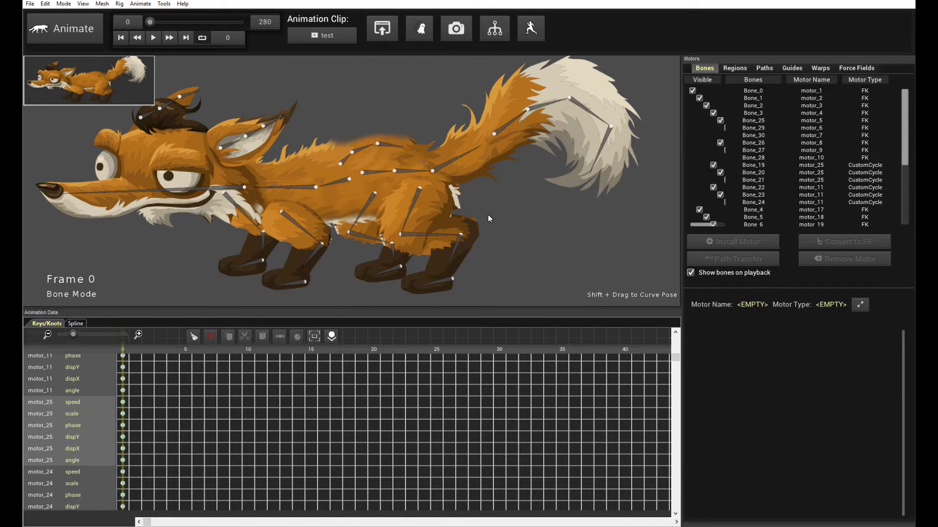
{"action": "left_click", "coordinate": [416, 202]}
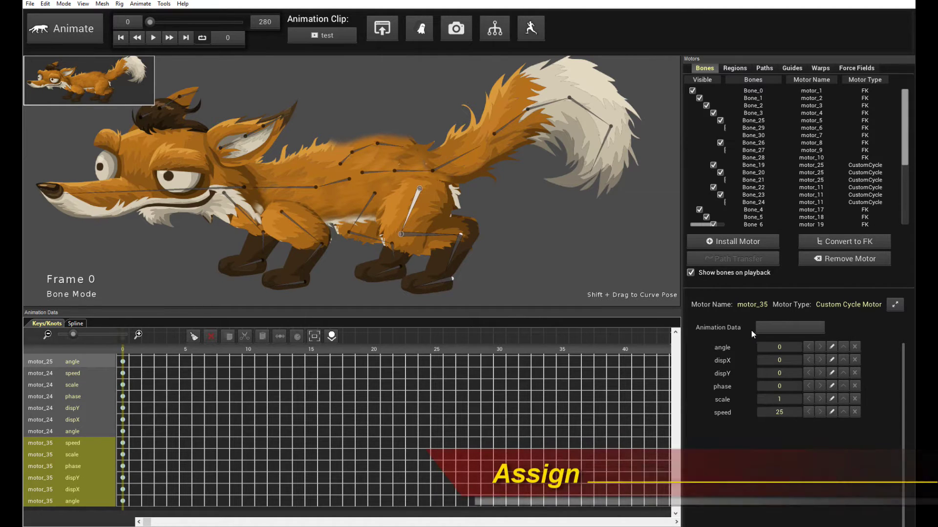
Set motor_35's Animation Data to the backLeg2 capture and play the clip
{"action": "left_click", "coordinate": [785, 330]}
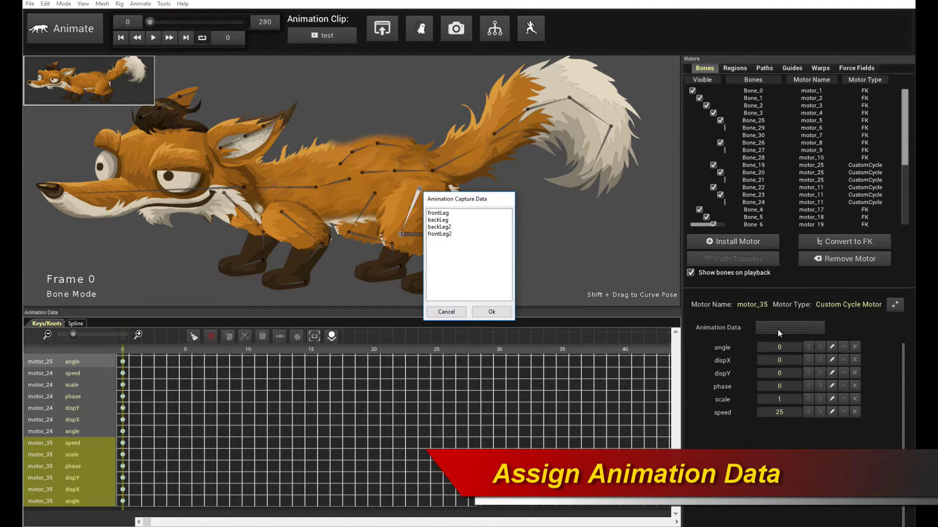
{"action": "left_click", "coordinate": [447, 227]}
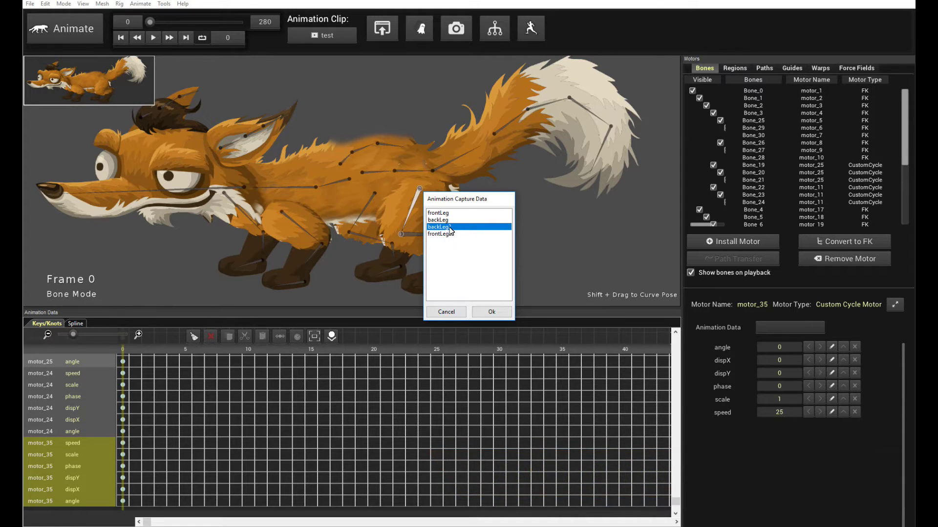
{"action": "left_click", "coordinate": [498, 315]}
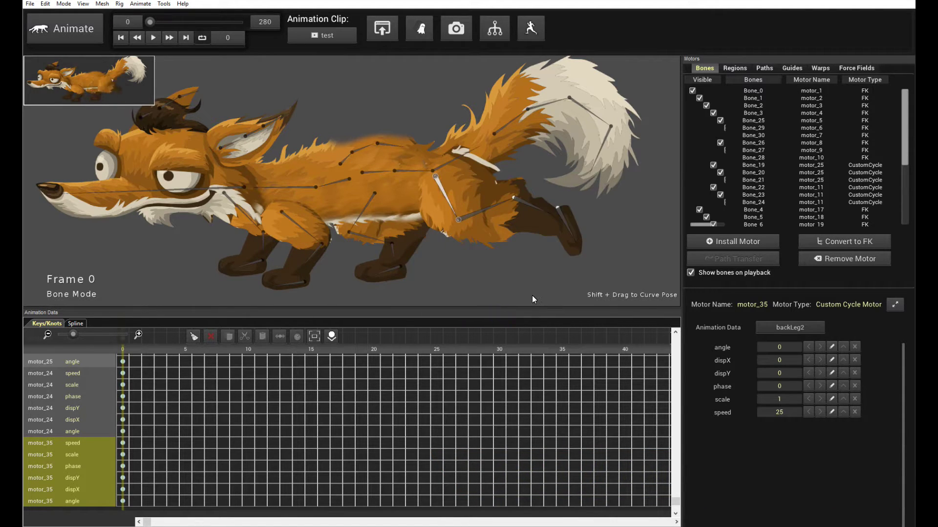
{"action": "key", "text": "space"}
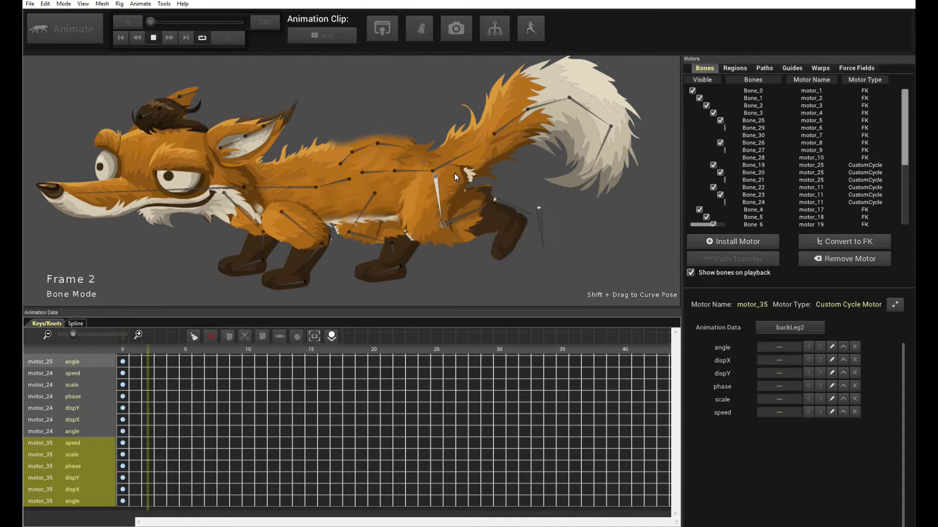
{"action": "key", "text": "space"}
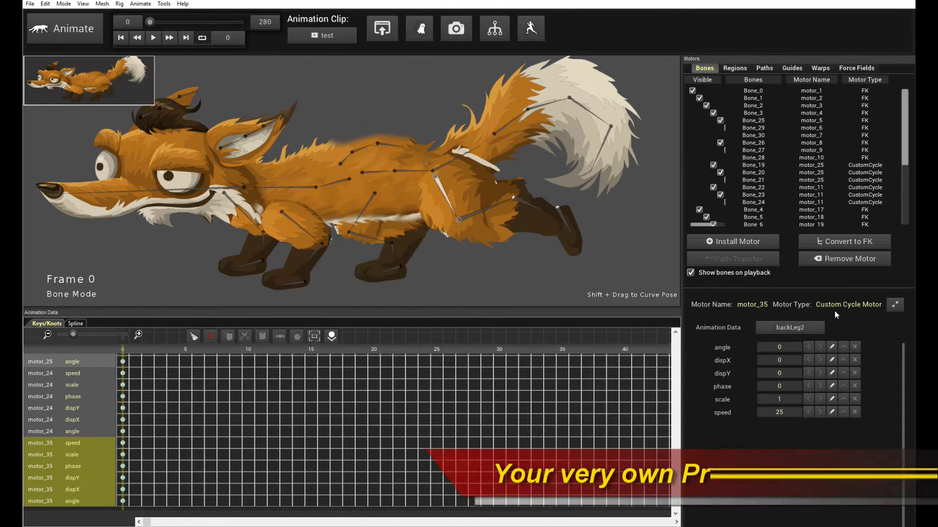
{"action": "key", "text": "space"}
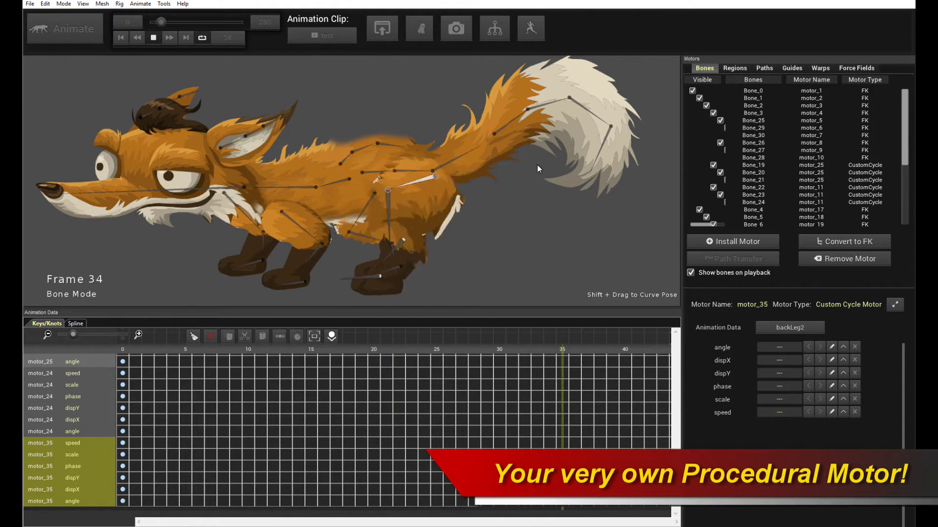
{"action": "key", "text": "space"}
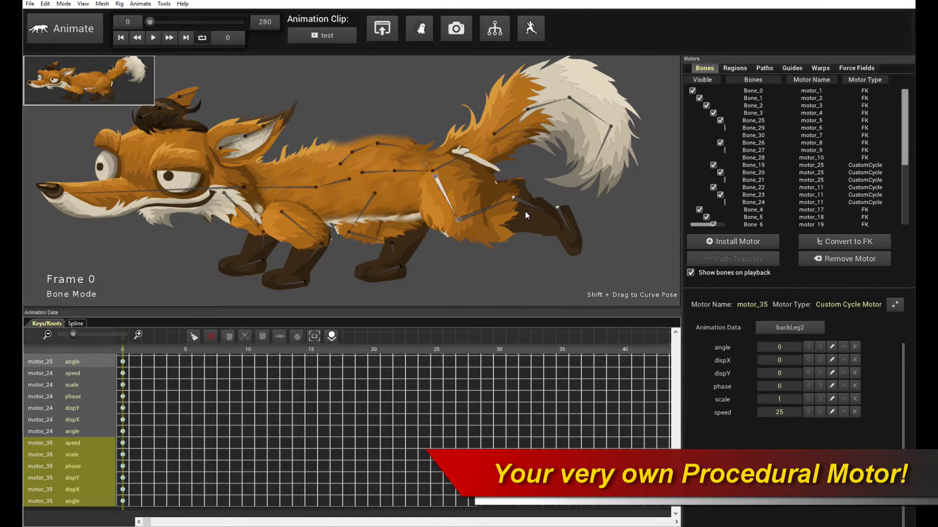
{"action": "key", "text": "space"}
{"action": "key", "text": "space"}
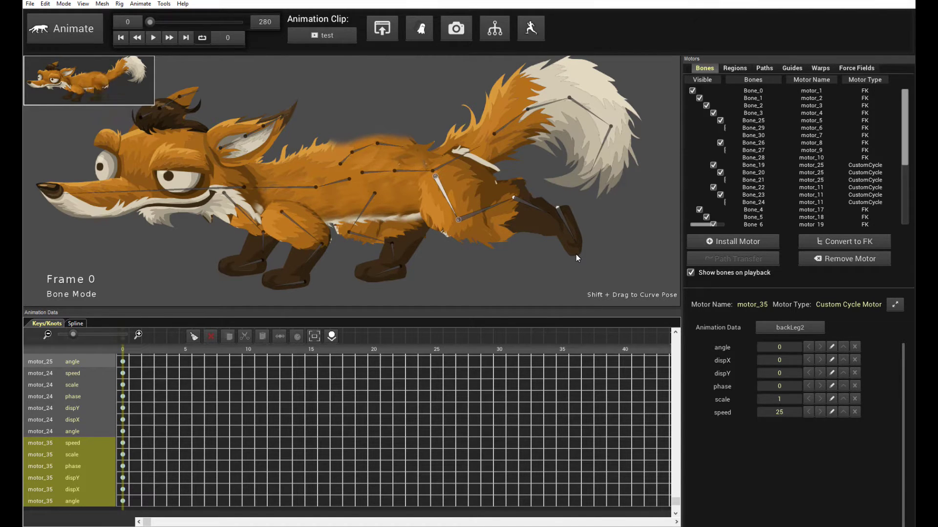
{"action": "left_click", "coordinate": [547, 275]}
{"action": "left_click", "coordinate": [444, 198]}
{"action": "key", "text": "space"}
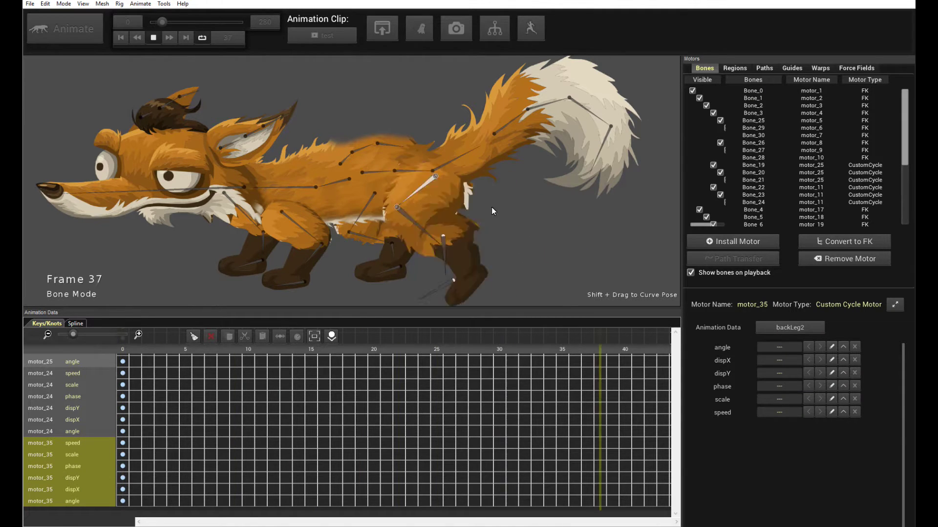
{"action": "key", "text": "space"}
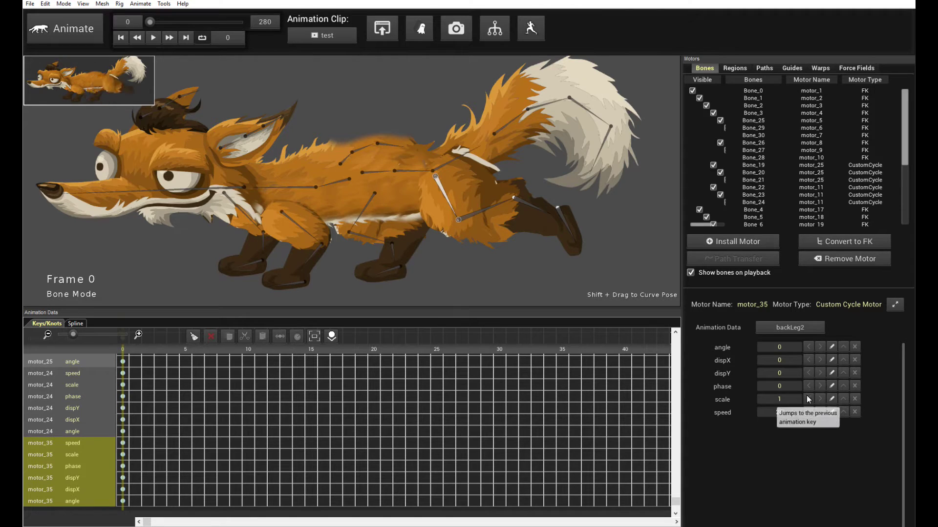
{"action": "left_click", "coordinate": [789, 401]}
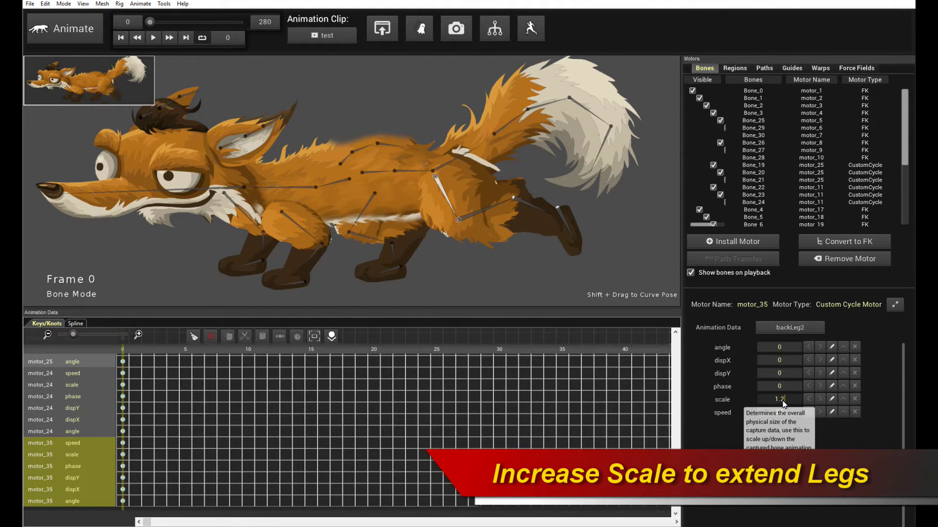
Apply motor_35's 1.2 scale and preview the longer hind-leg stride twice
{"action": "key", "text": "Return"}
{"action": "key", "text": "space"}
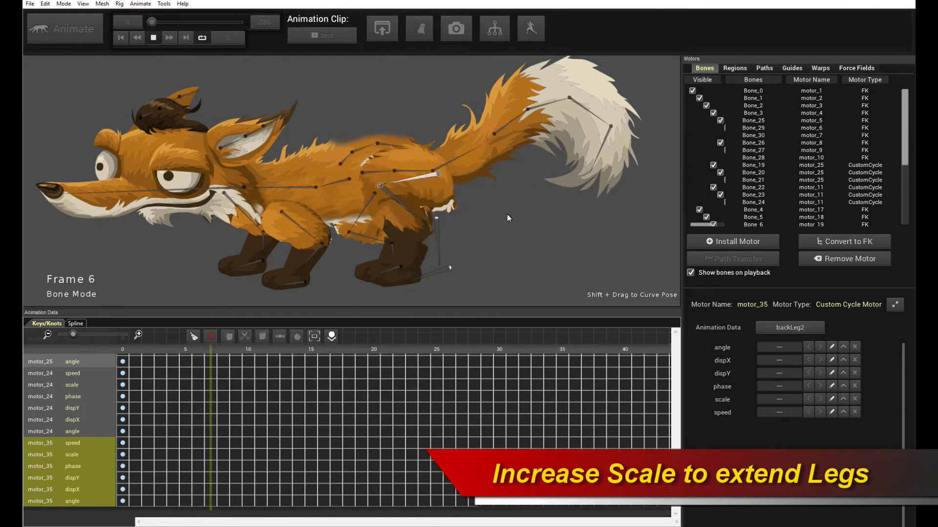
{"action": "key", "text": "space"}
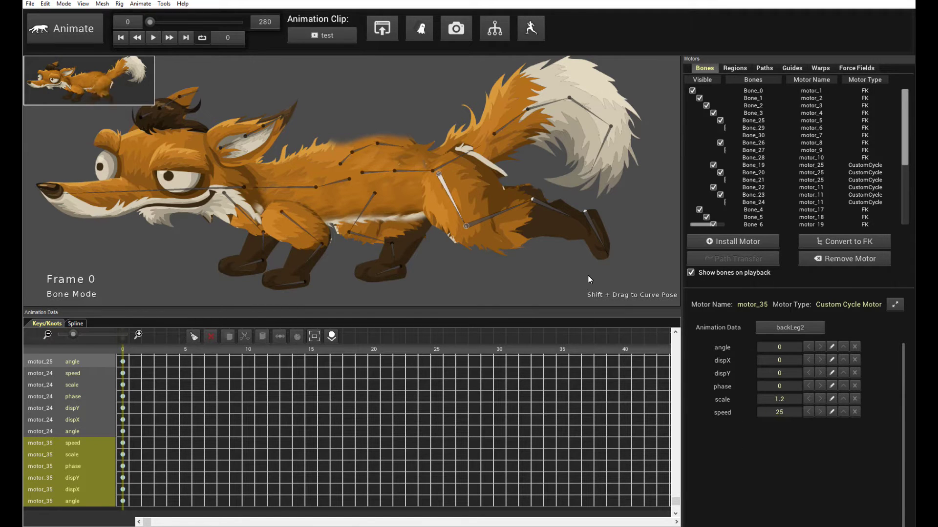
{"action": "key", "text": "space"}
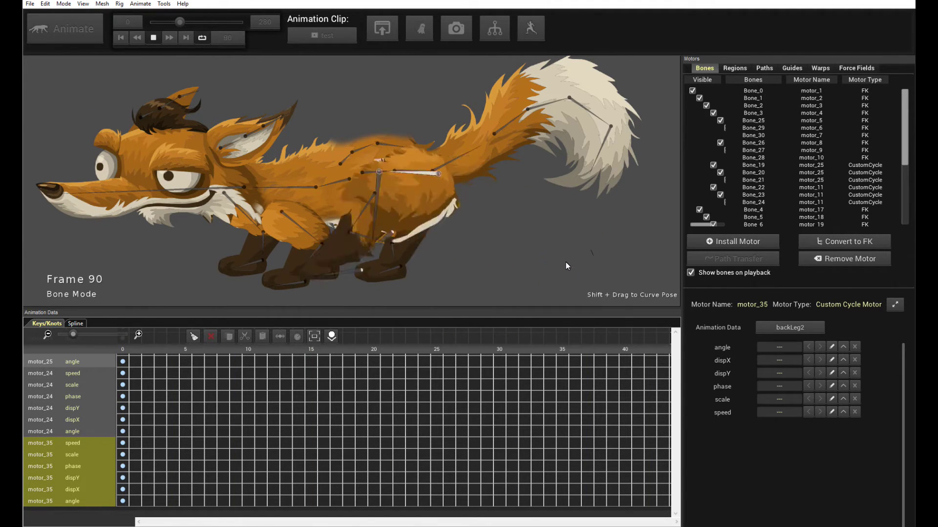
{"action": "key", "text": "space"}
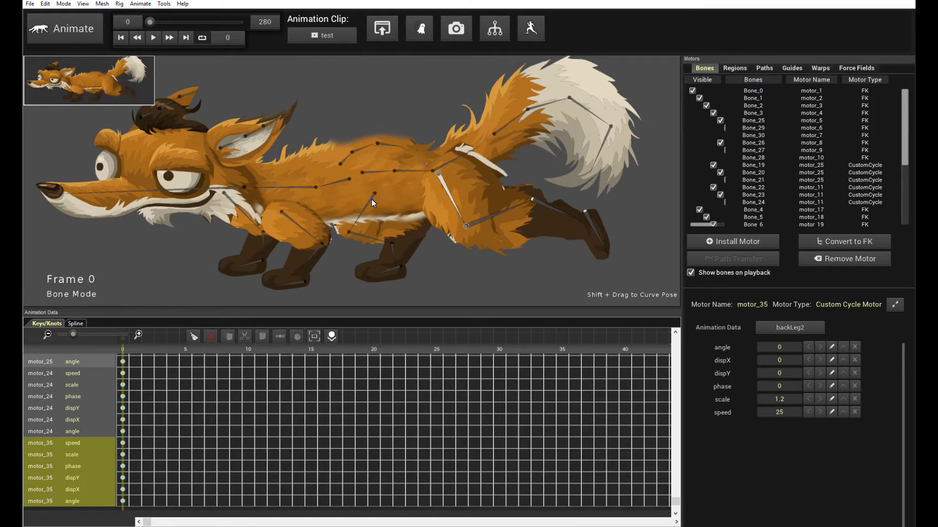
{"action": "left_click", "coordinate": [371, 200]}
Set motor_24's scale to 1.2 and briefly preview the animation
{"action": "left_click", "coordinate": [784, 399]}
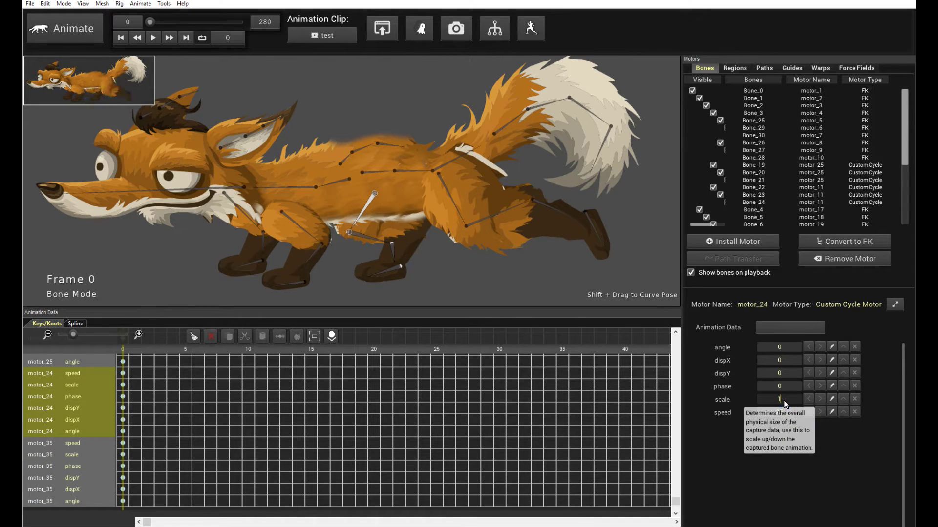
{"action": "key", "text": "Return"}
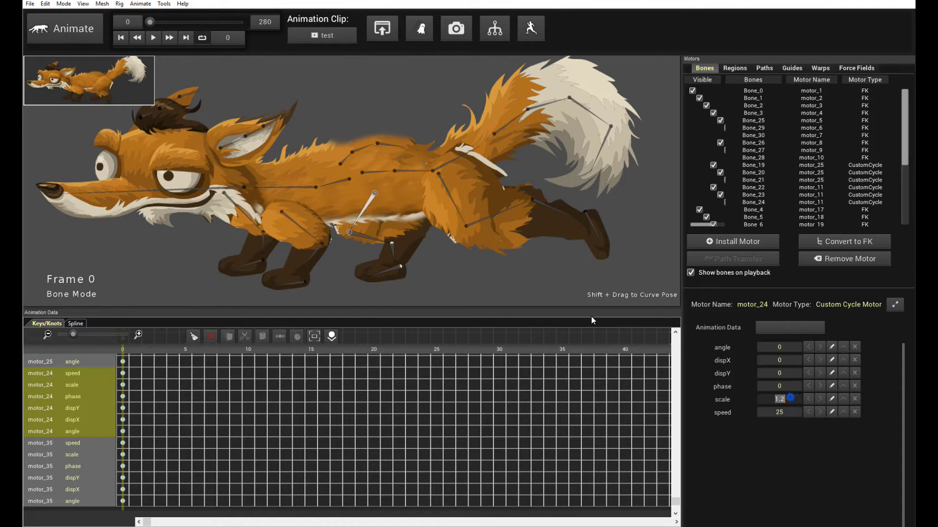
{"action": "left_click", "coordinate": [560, 287]}
{"action": "key", "text": "space"}
{"action": "key", "text": "space"}
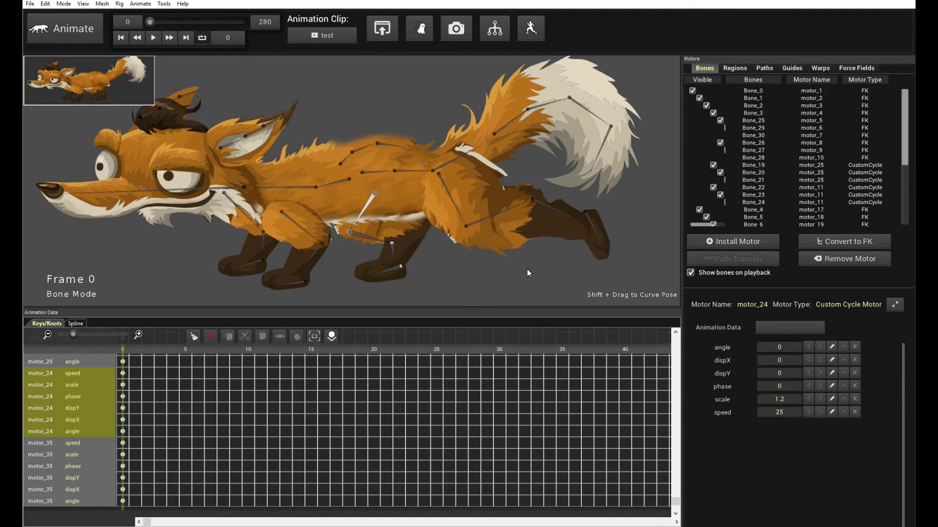
{"action": "left_click", "coordinate": [526, 269]}
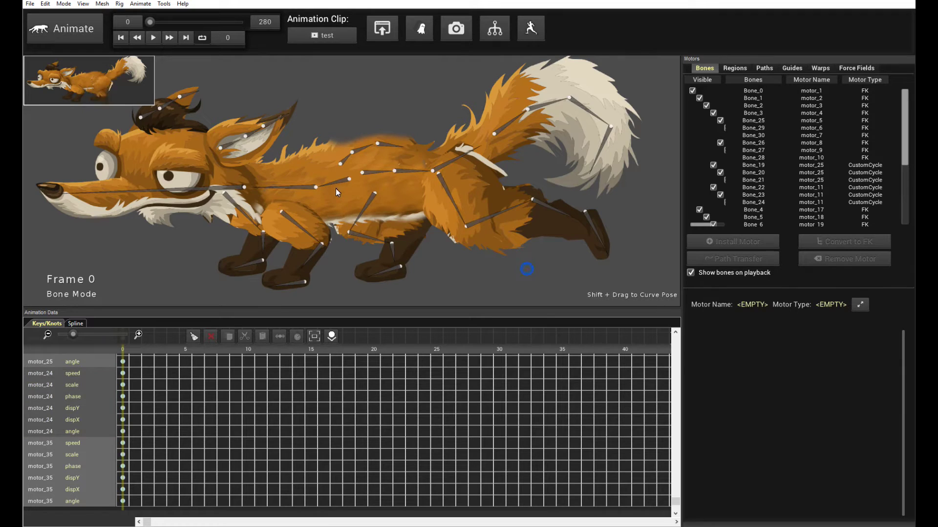
Assign the backLeg2 capture as motor_24's Animation Data and preview the run
{"action": "left_click", "coordinate": [364, 236]}
{"action": "left_click", "coordinate": [783, 326]}
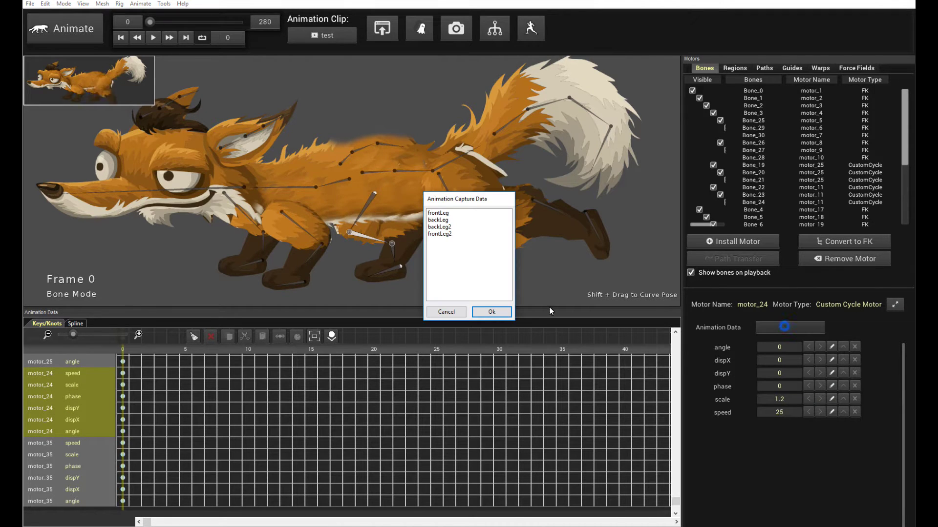
{"action": "left_click", "coordinate": [455, 227]}
{"action": "left_click", "coordinate": [492, 312]}
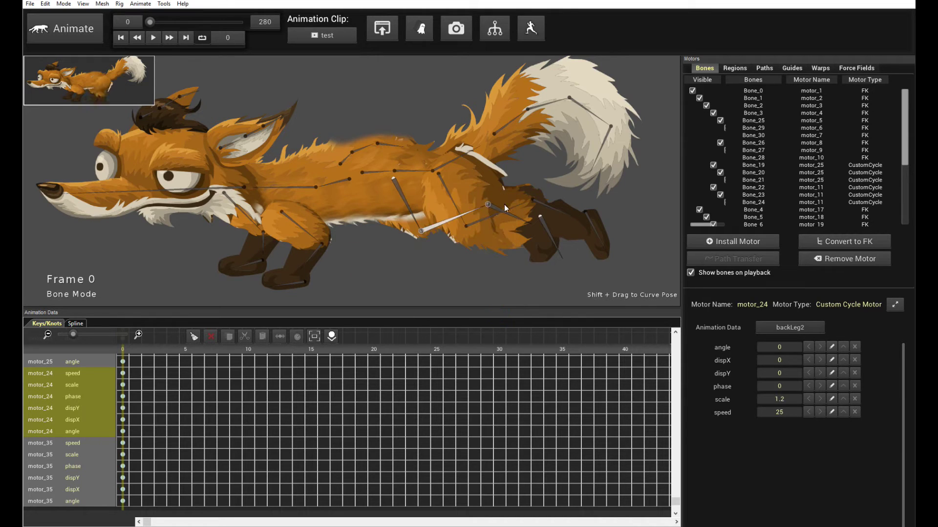
{"action": "left_click", "coordinate": [504, 286]}
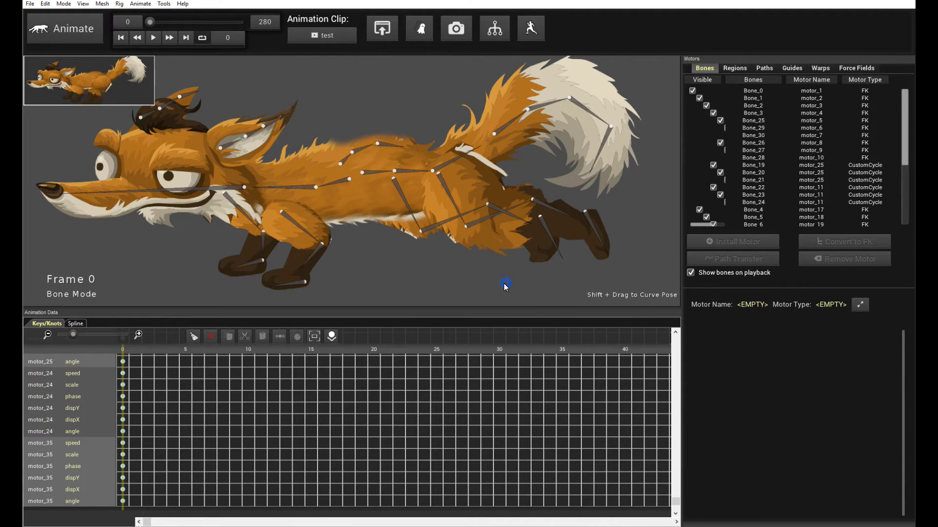
{"action": "key", "text": "space"}
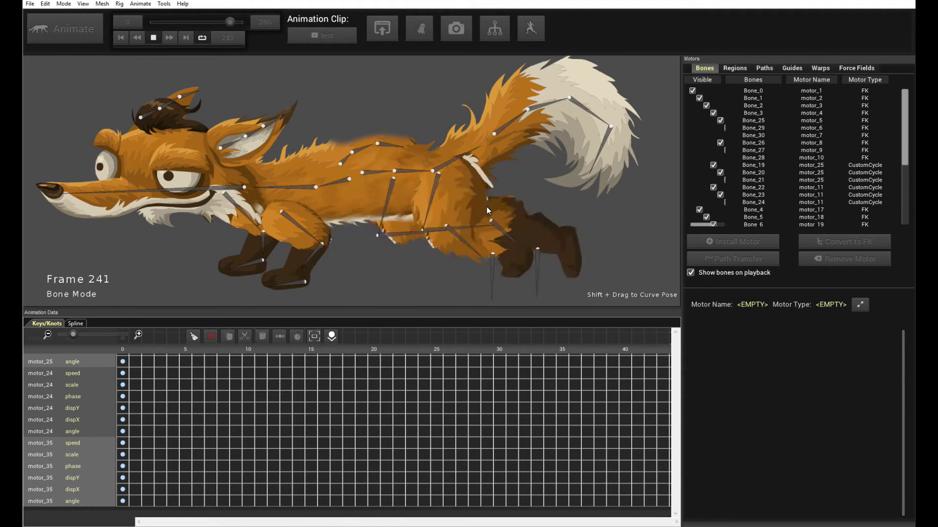
{"action": "key", "text": "space"}
Give motor_25 on Bone_19 the frontLeg2 capture with a 1.2 scale
{"action": "left_click", "coordinate": [300, 231]}
{"action": "left_click", "coordinate": [789, 327]}
{"action": "left_click", "coordinate": [444, 227]}
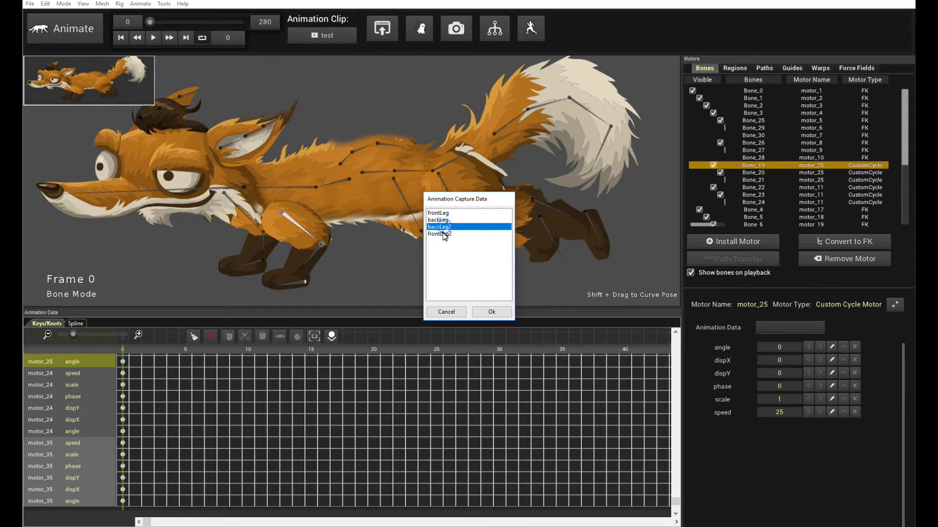
{"action": "left_click", "coordinate": [443, 234]}
{"action": "left_click", "coordinate": [493, 312]}
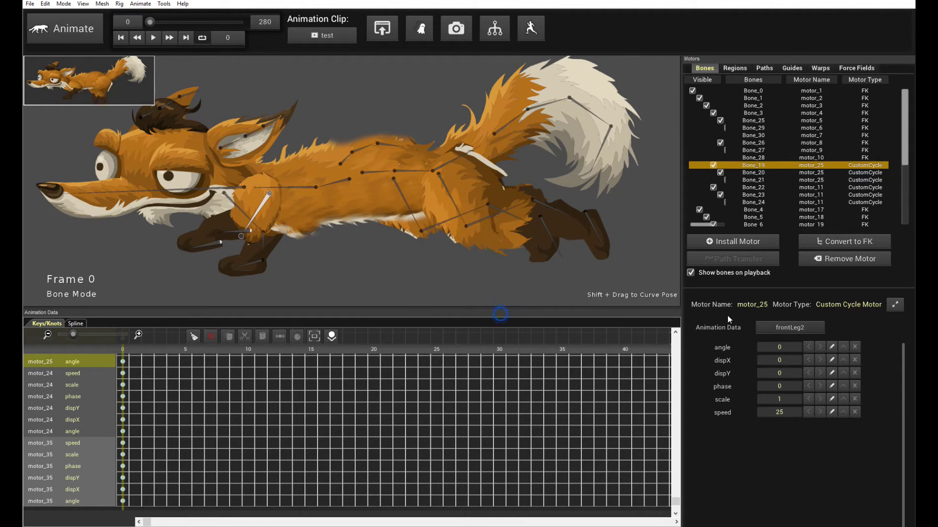
{"action": "left_click", "coordinate": [790, 398]}
{"action": "type", "text": ".2"}
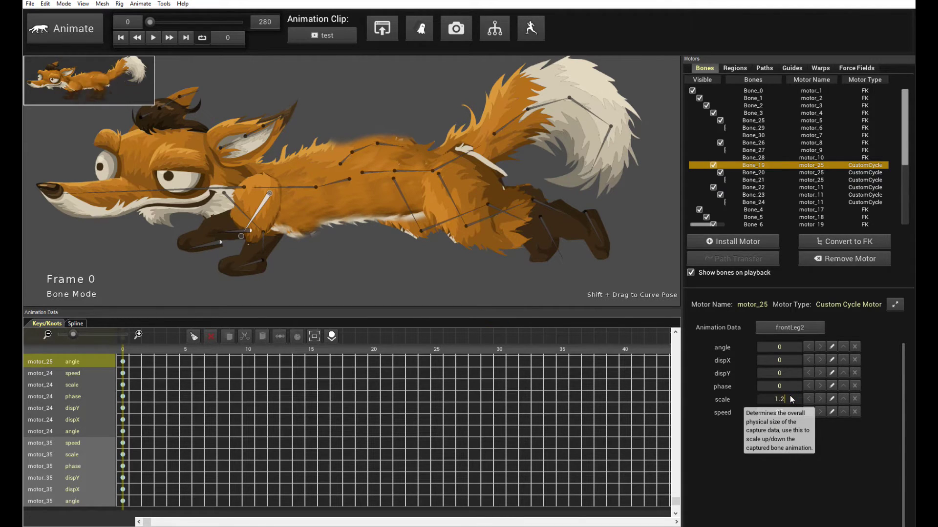
{"action": "key", "text": "Return"}
{"action": "left_click", "coordinate": [365, 267]}
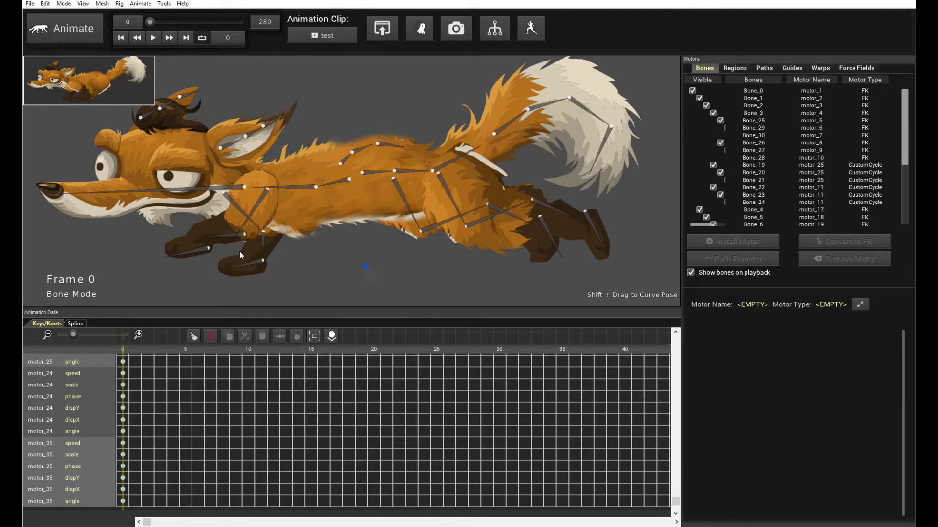
Give Bone_22's motor the frontLeg2 capture at scale 1.2, then preview the run
{"action": "left_click", "coordinate": [237, 204]}
{"action": "left_click", "coordinate": [792, 329]}
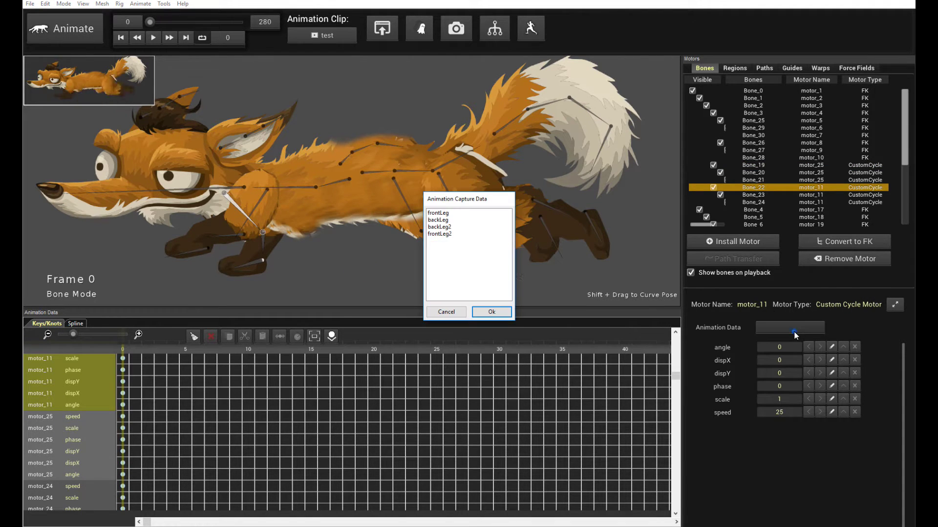
{"action": "left_click", "coordinate": [448, 235]}
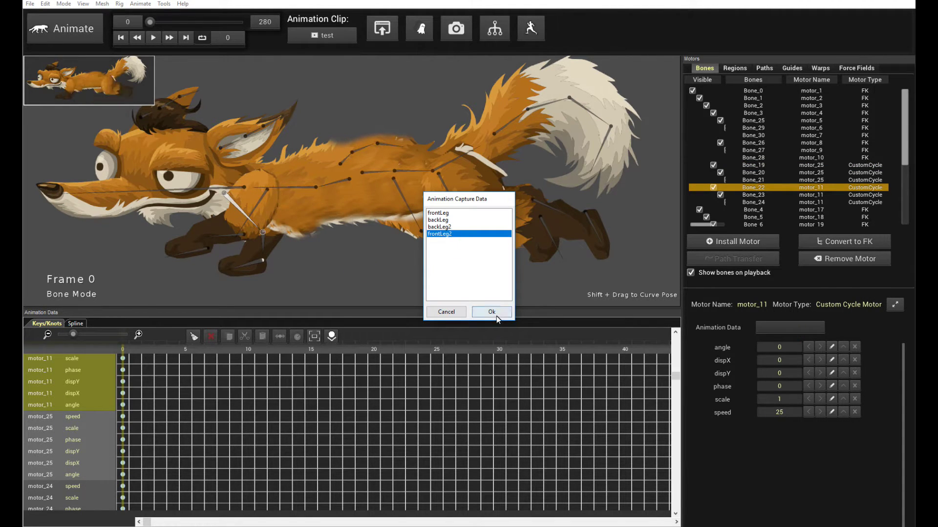
{"action": "left_click", "coordinate": [492, 311]}
{"action": "double_click", "coordinate": [781, 400]}
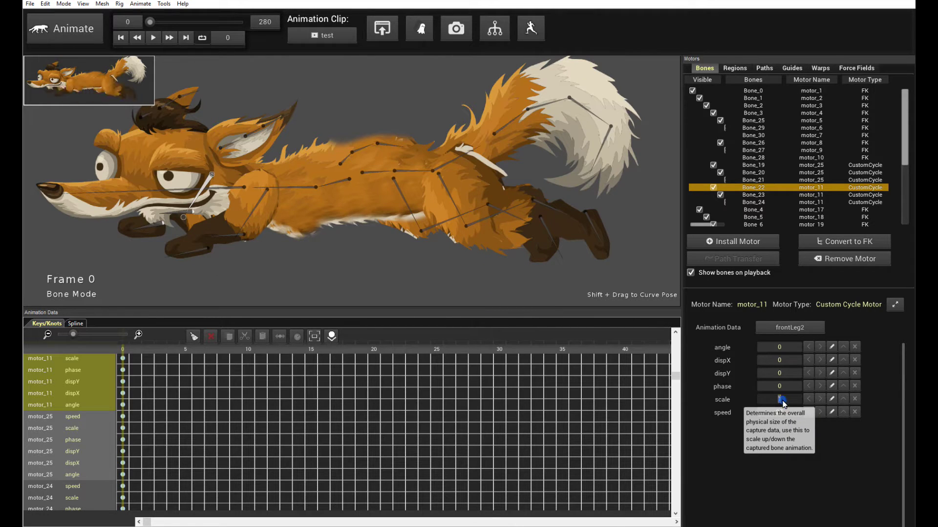
{"action": "type", "text": "1.2"}
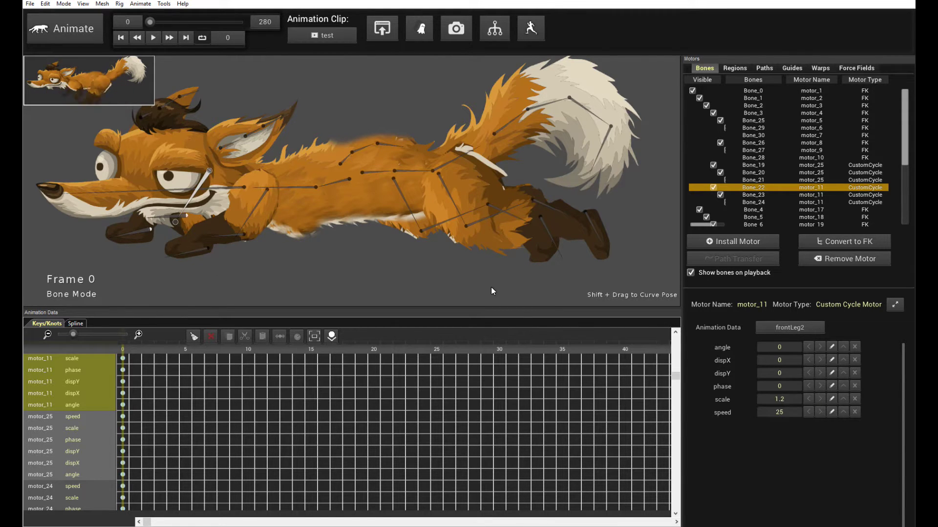
{"action": "left_click", "coordinate": [515, 233]}
{"action": "key", "text": "space"}
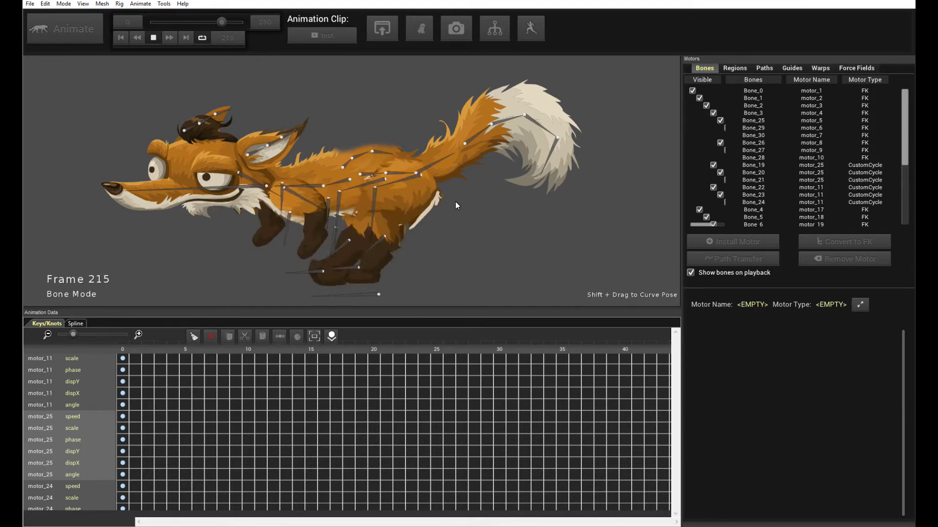
{"action": "key", "text": "space"}
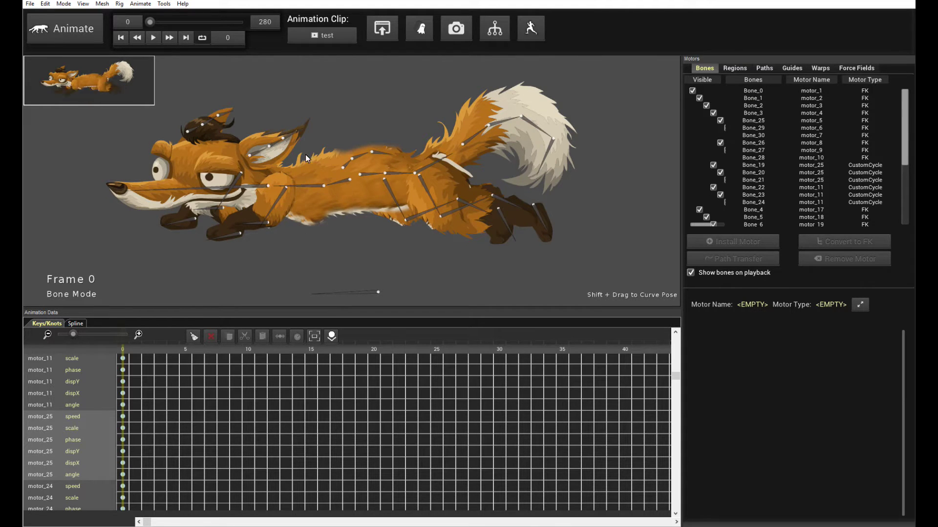
{"action": "scroll", "coordinate": [337, 163], "scroll_direction": "up", "scroll_amount": 3}
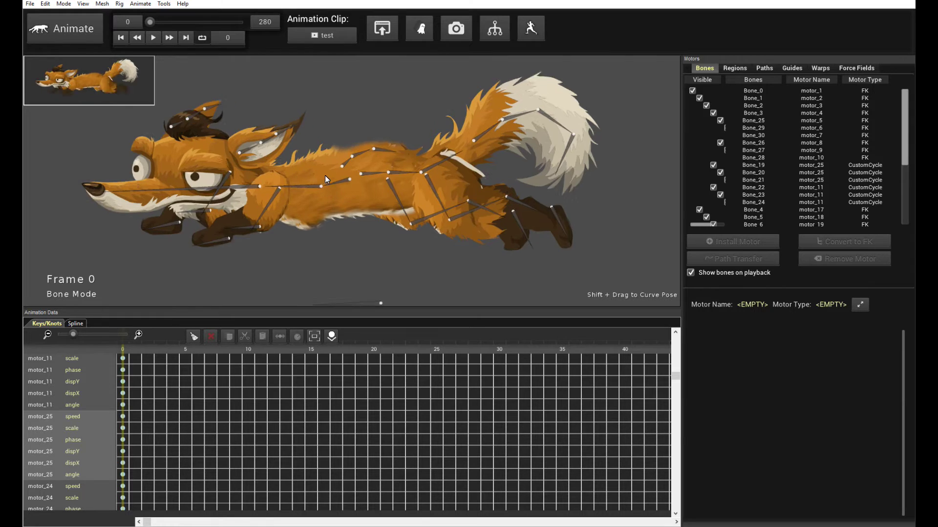
Install a Rotate Cycle Motor on the chest bone Bone_2
{"action": "left_click", "coordinate": [303, 201]}
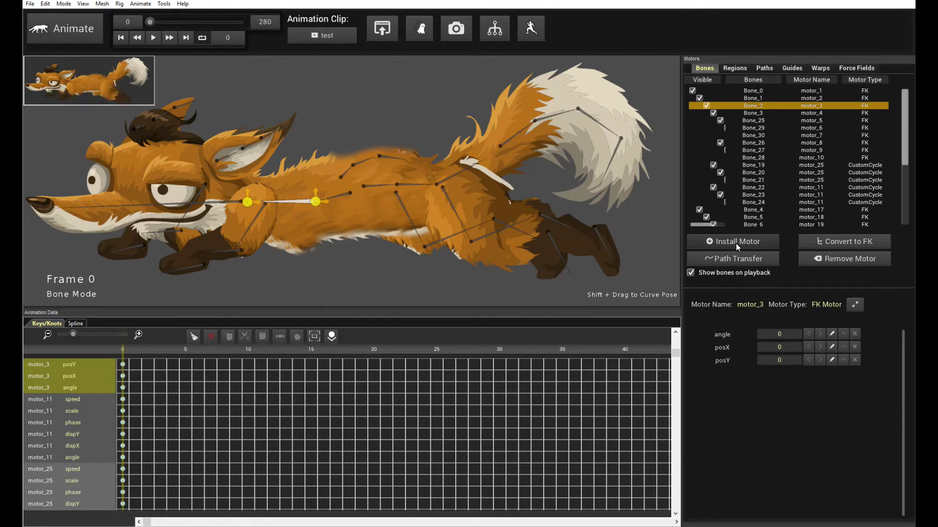
{"action": "left_click", "coordinate": [368, 270]}
{"action": "left_click", "coordinate": [296, 203]}
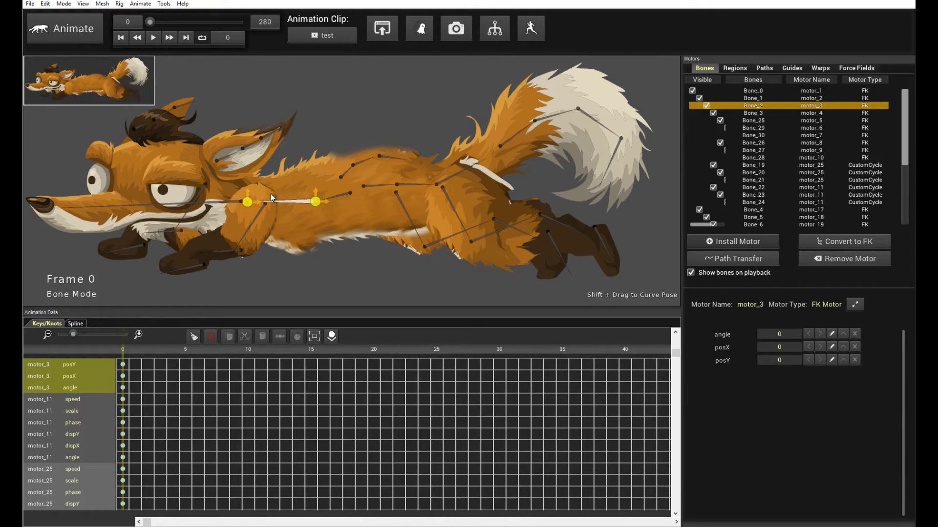
{"action": "left_click", "coordinate": [765, 241]}
{"action": "scroll", "coordinate": [560, 261], "scroll_direction": "down", "scroll_amount": 7}
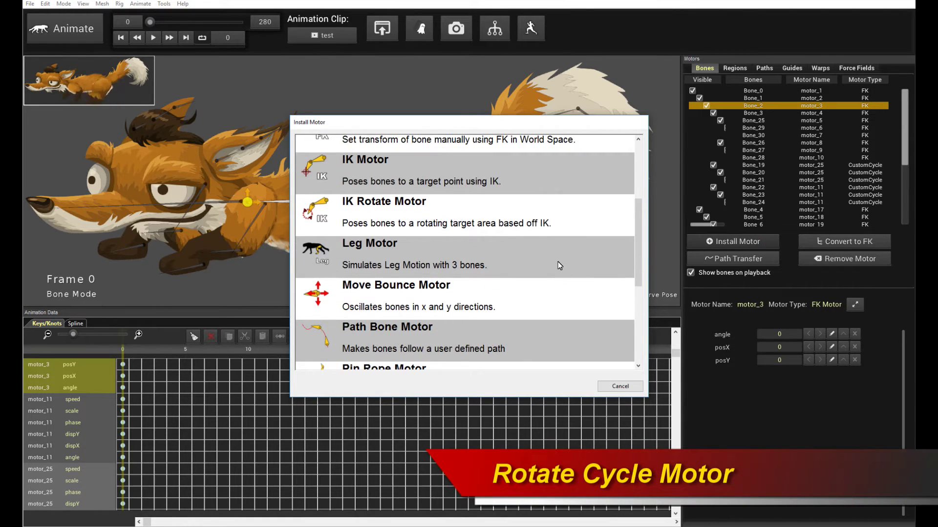
{"action": "double_click", "coordinate": [459, 303]}
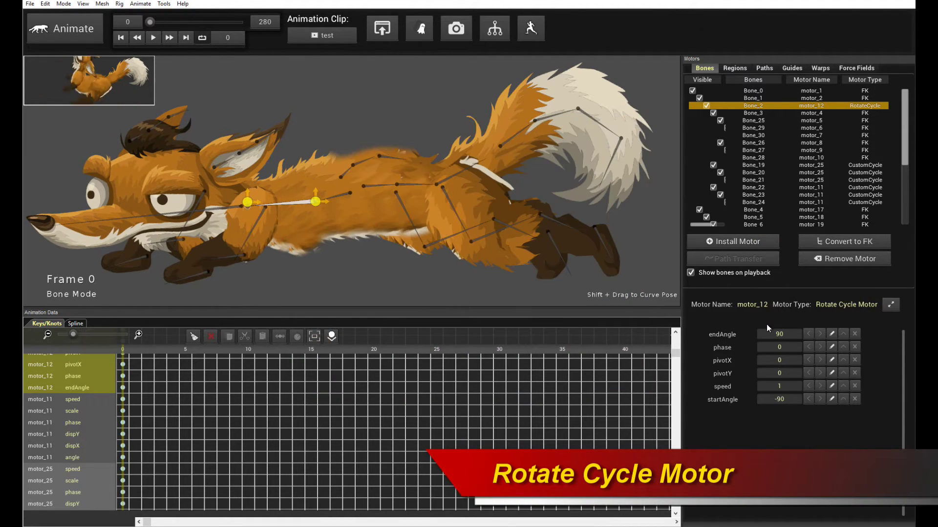
Set the motor's endAngle to 20 and startAngle to -20
{"action": "left_click", "coordinate": [789, 332]}
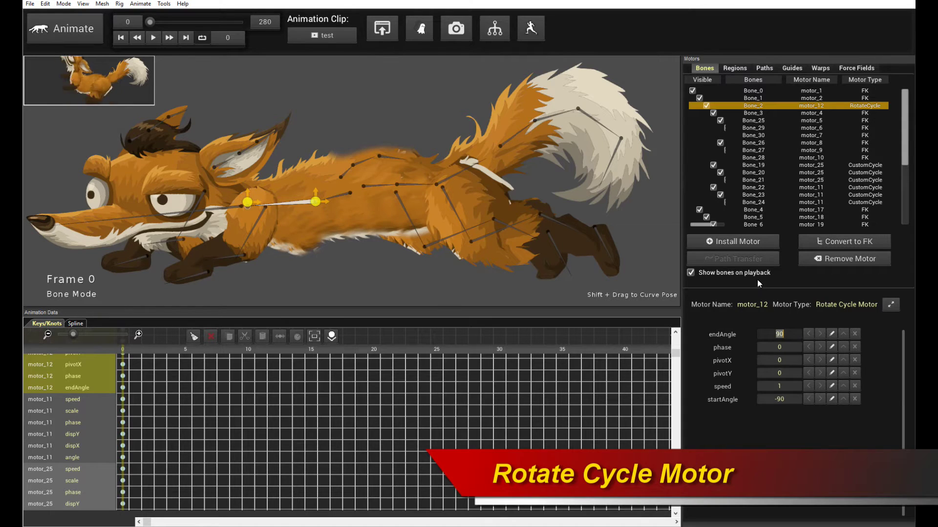
{"action": "key", "text": "space"}
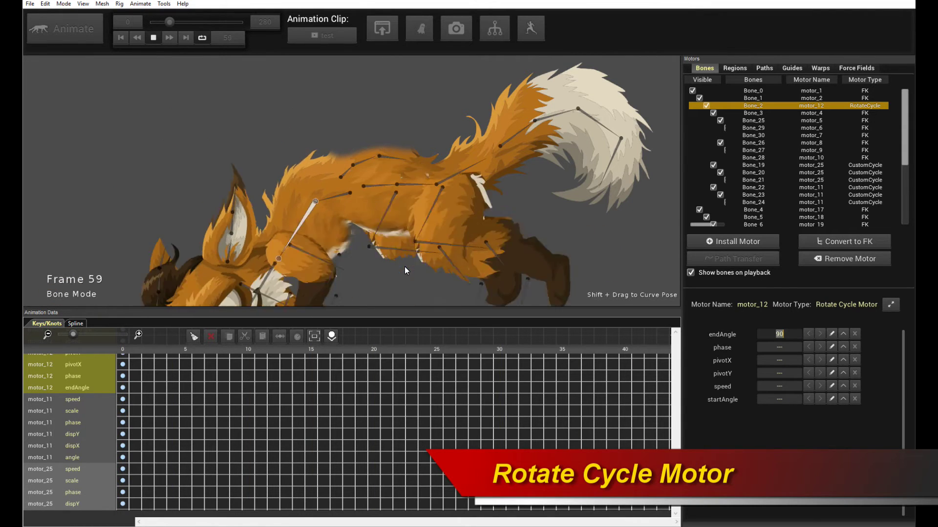
{"action": "key", "text": "space"}
{"action": "type", "text": "20"}
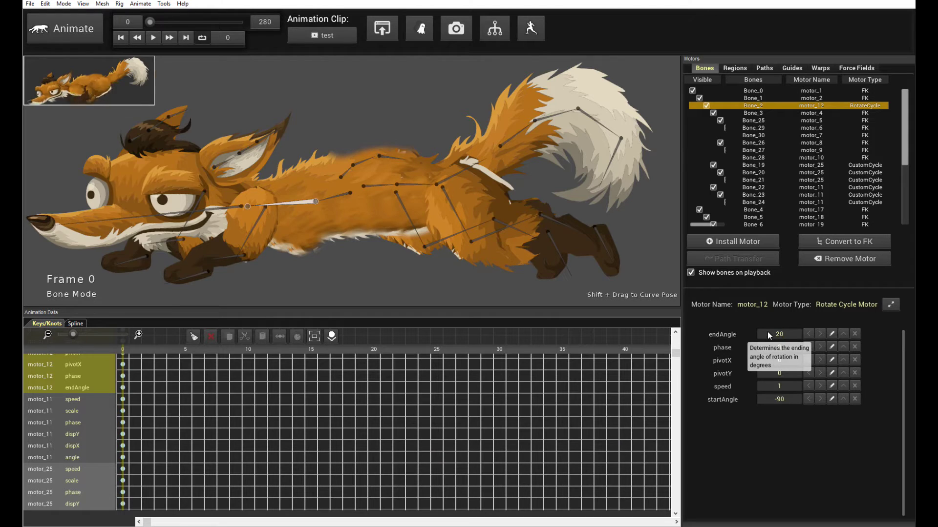
{"action": "key", "text": "Return"}
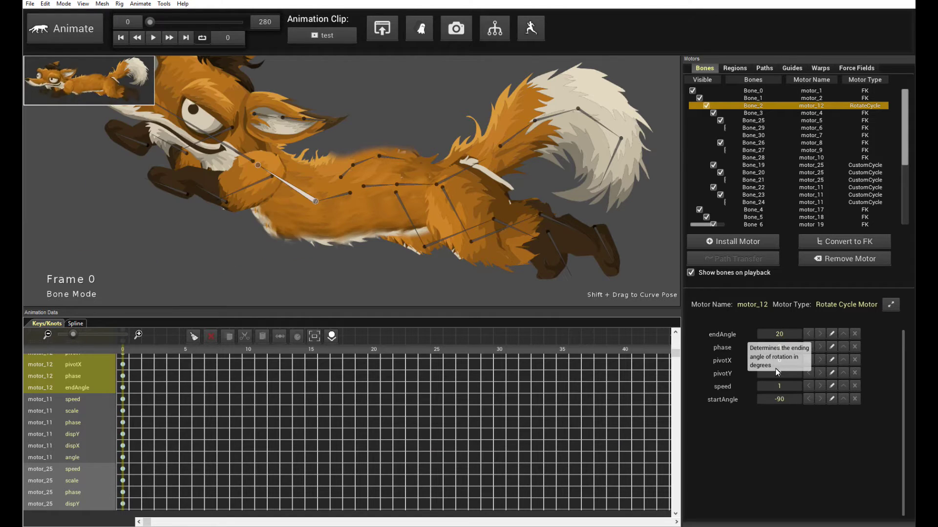
{"action": "left_click", "coordinate": [792, 403]}
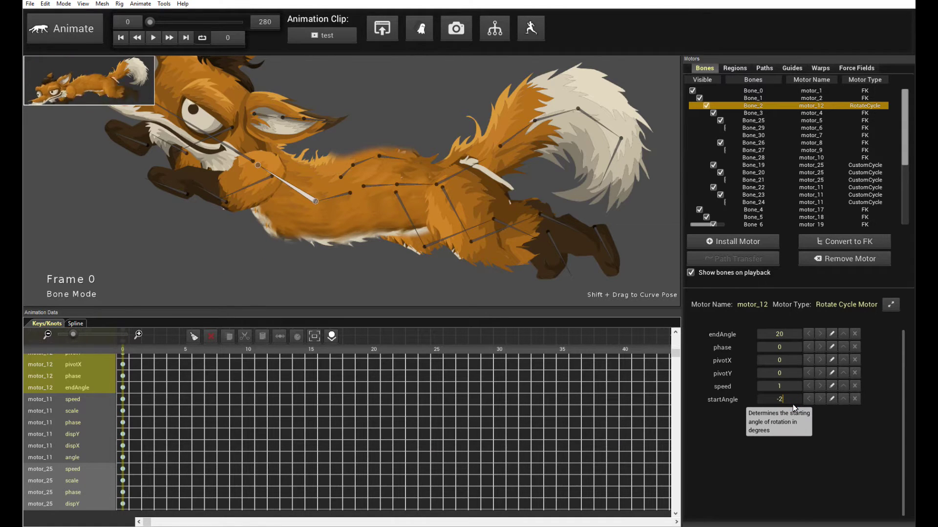
{"action": "key", "text": "Return"}
Set the rotation speed to 5 and preview the faster rocking
{"action": "key", "text": "space"}
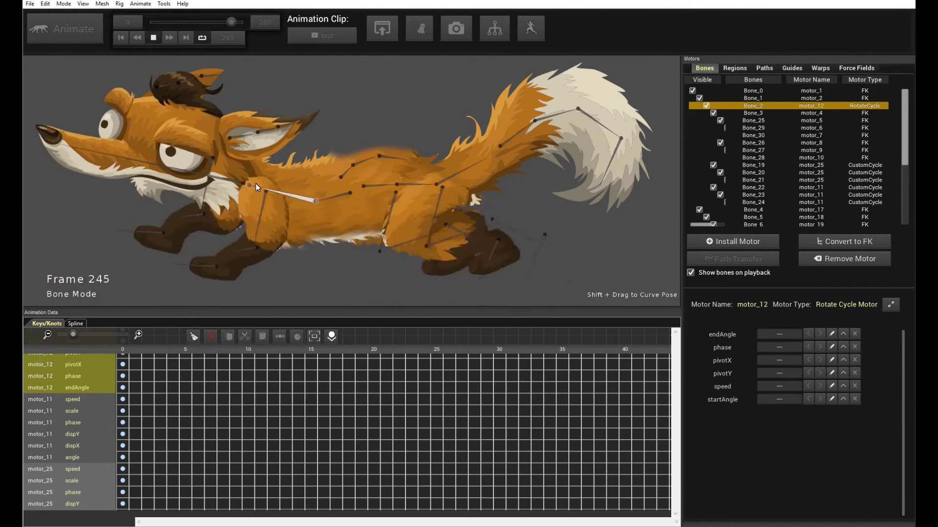
{"action": "left_click", "coordinate": [784, 388]}
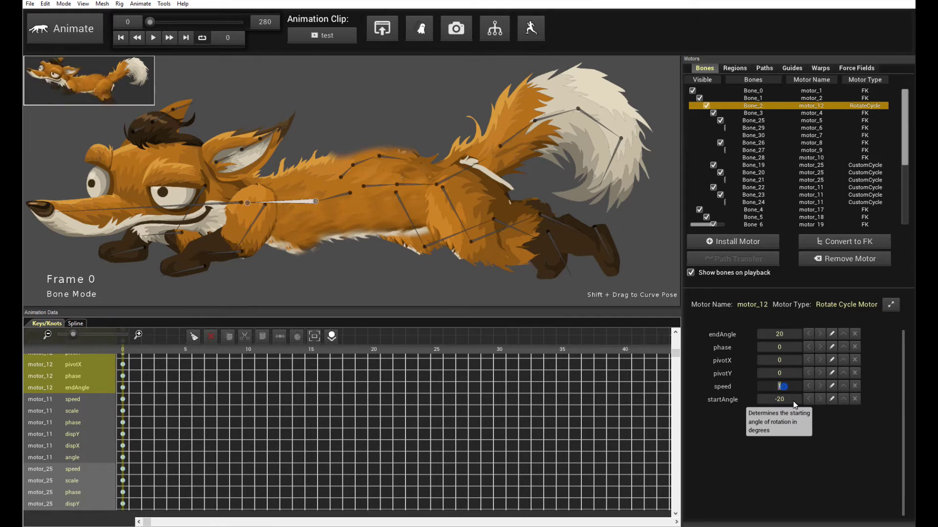
{"action": "key", "text": "Return"}
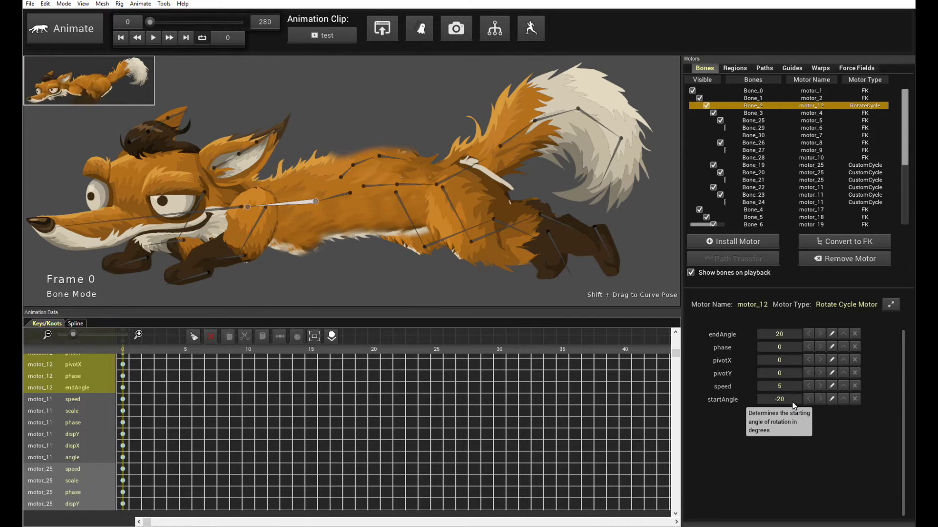
{"action": "key", "text": "space"}
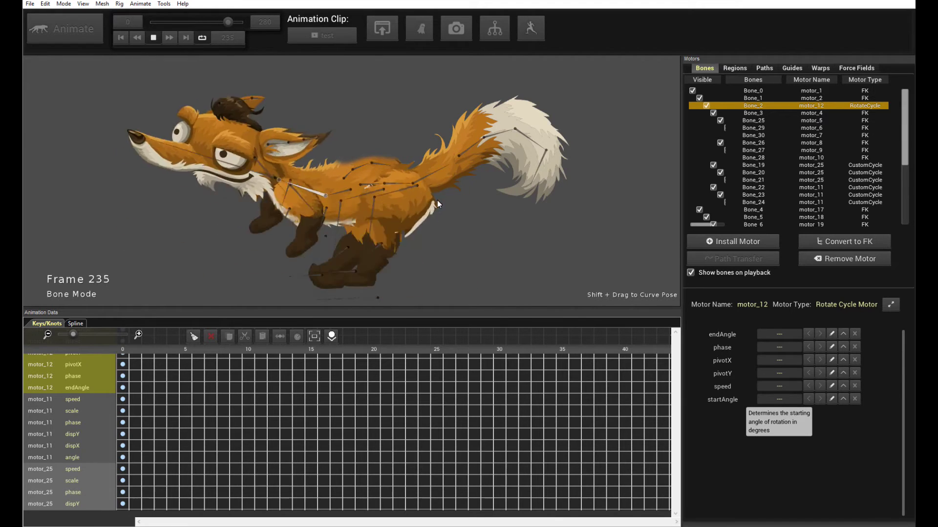
{"action": "key", "text": "space"}
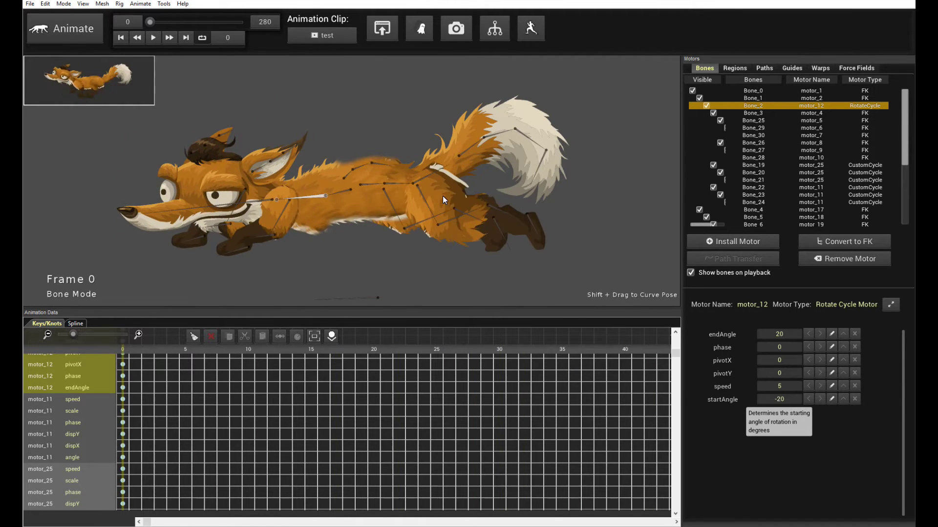
{"action": "scroll", "coordinate": [369, 198], "scroll_direction": "up", "scroll_amount": 2}
Install a Rotate Cycle Motor on the rear body bone Bone_4 and preview it
{"action": "left_click", "coordinate": [377, 185]}
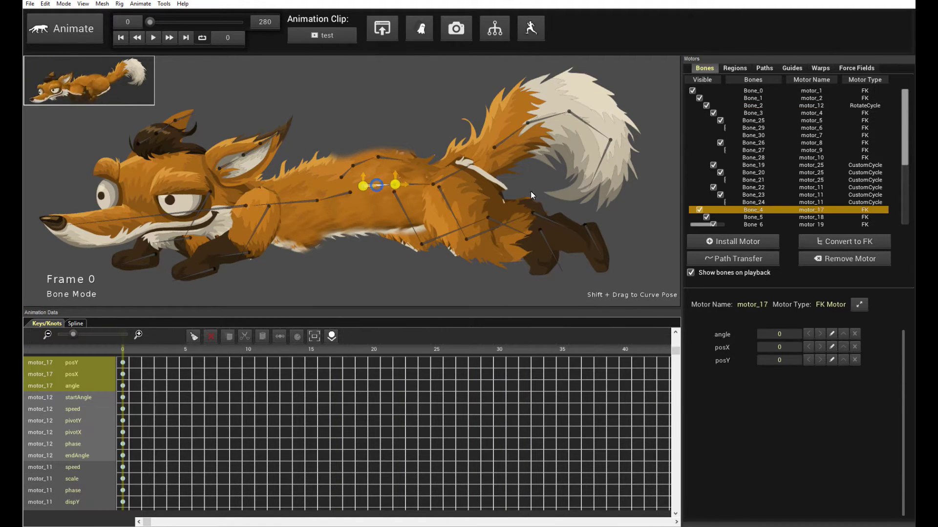
{"action": "left_click", "coordinate": [744, 238]}
{"action": "scroll", "coordinate": [546, 253], "scroll_direction": "down", "scroll_amount": 3}
{"action": "scroll", "coordinate": [545, 255], "scroll_direction": "down", "scroll_amount": 4}
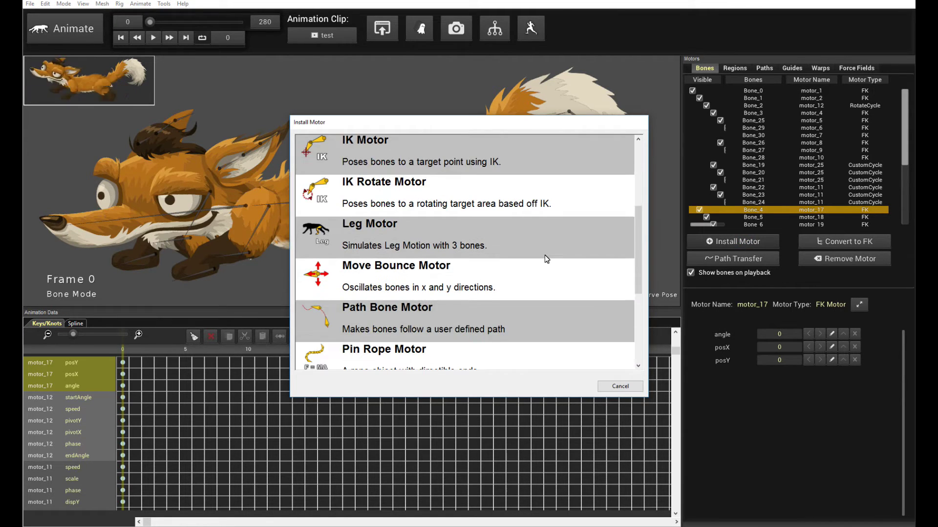
{"action": "left_click", "coordinate": [371, 287]}
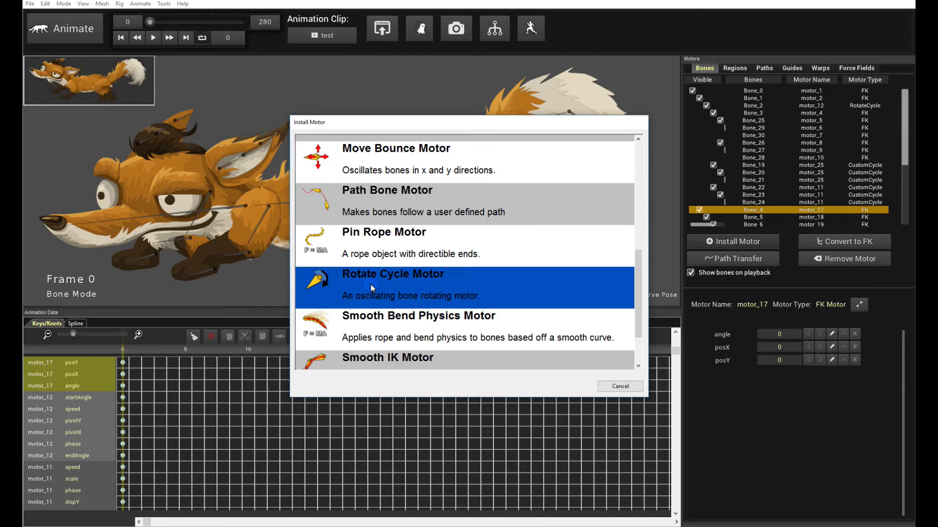
{"action": "key", "text": "space"}
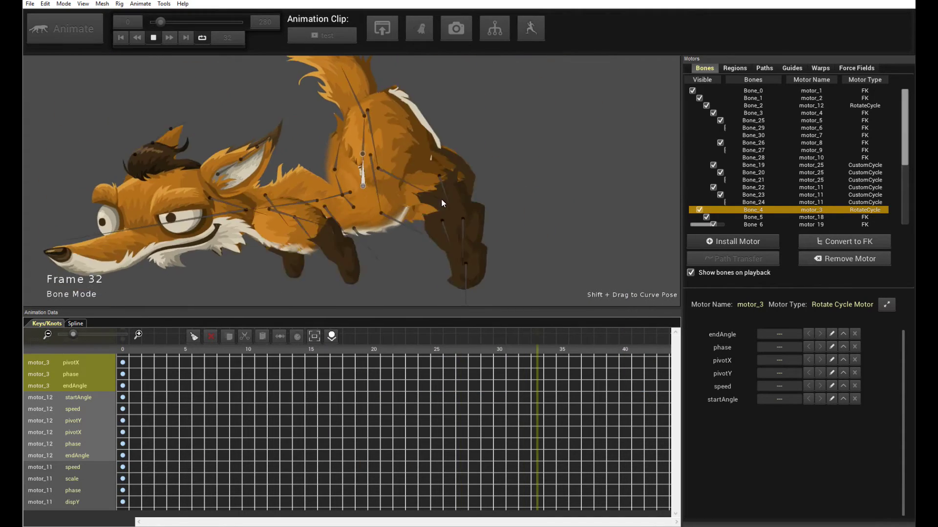
{"action": "key", "text": "space"}
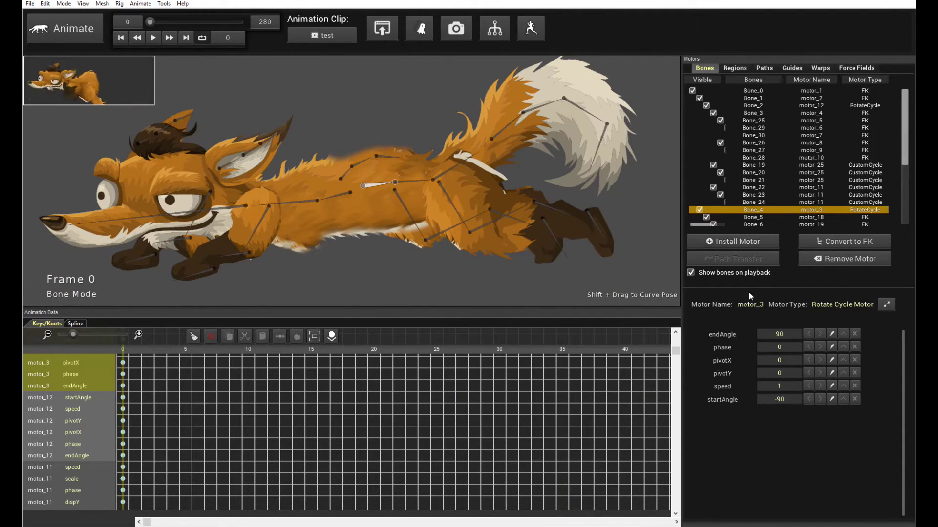
Set motor_3's endAngle 20, startAngle -20 and speed -5
{"action": "left_click", "coordinate": [780, 336]}
{"action": "type", "text": "20"}
{"action": "key", "text": "Return"}
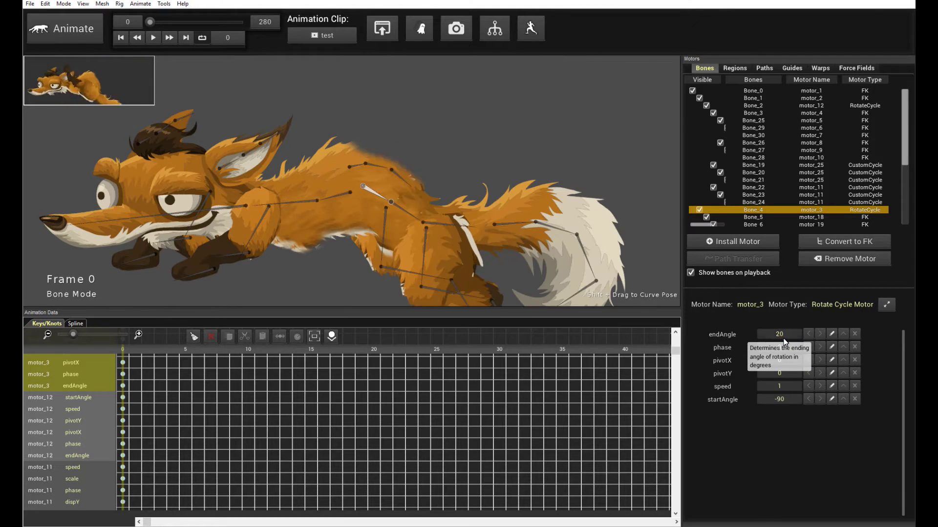
{"action": "left_click", "coordinate": [790, 401]}
{"action": "type", "text": "-2"}
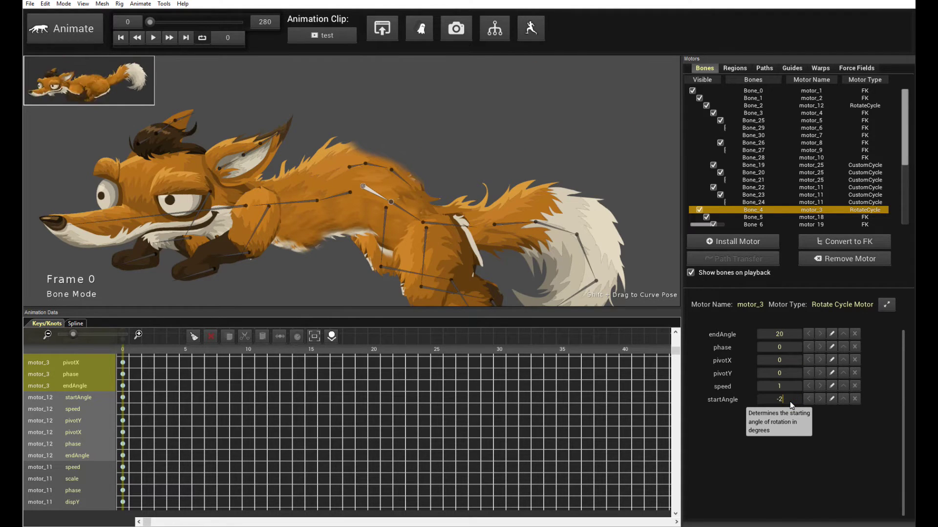
{"action": "type", "text": "0"}
{"action": "key", "text": "Return"}
{"action": "left_click", "coordinate": [787, 388]}
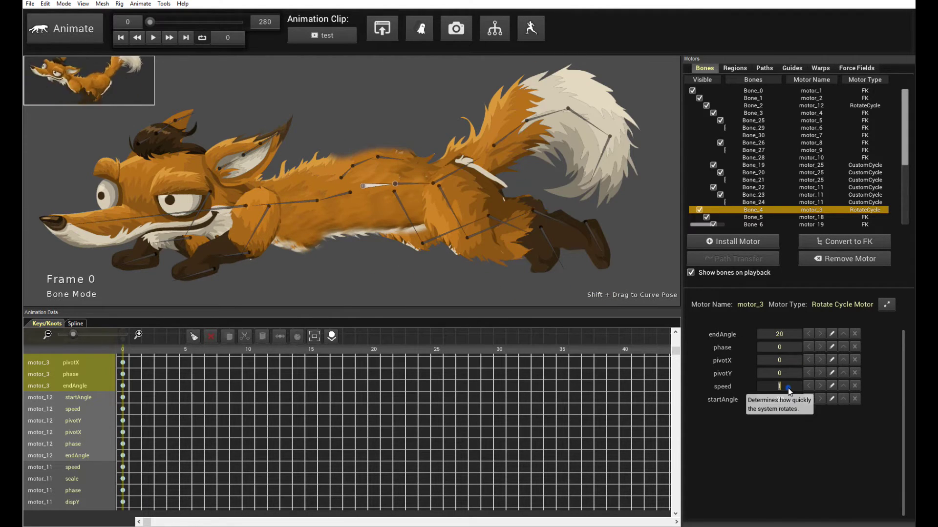
{"action": "key", "text": "Return"}
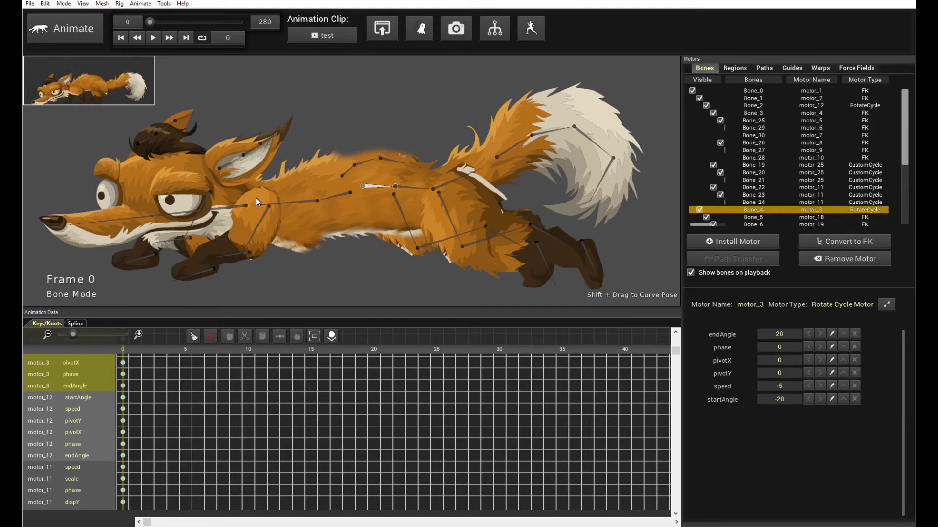
Reselect the back bone's rotate-cycle motor and preview the run animation
{"action": "left_click", "coordinate": [292, 204]}
{"action": "scroll", "coordinate": [378, 194], "scroll_direction": "up", "scroll_amount": 2}
{"action": "left_click", "coordinate": [364, 189]}
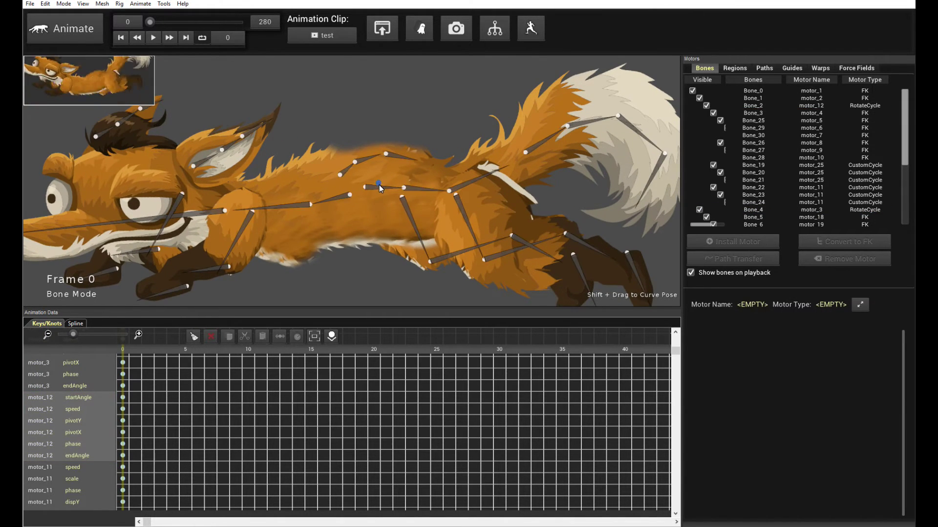
{"action": "left_click", "coordinate": [393, 189]}
{"action": "scroll", "coordinate": [467, 209], "scroll_direction": "down", "scroll_amount": 3}
{"action": "key", "text": "space"}
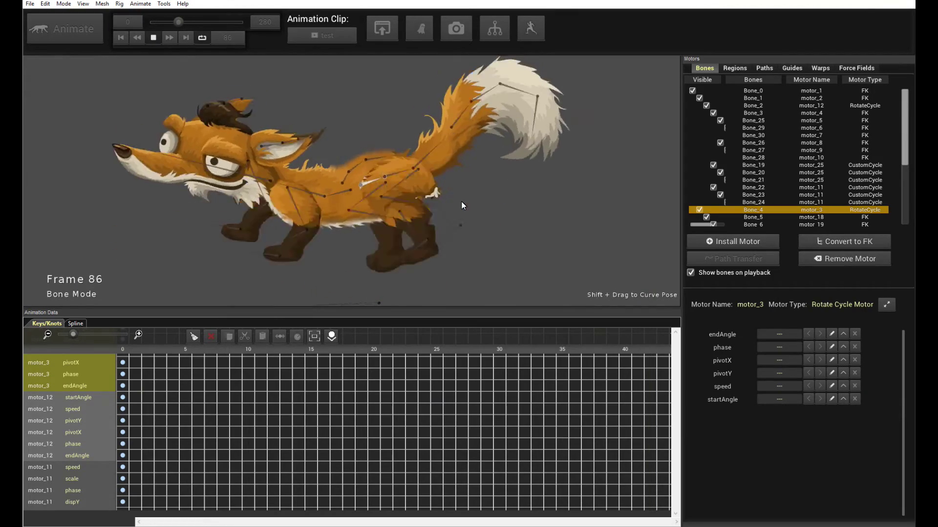
{"action": "scroll", "coordinate": [465, 186], "scroll_direction": "up", "scroll_amount": 2}
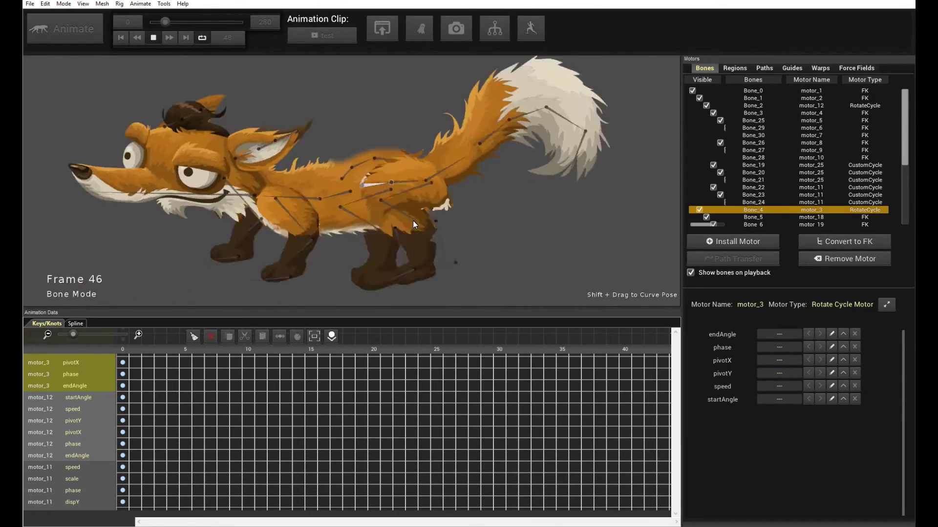
{"action": "key", "text": "space"}
{"action": "scroll", "coordinate": [367, 208], "scroll_direction": "up", "scroll_amount": 3}
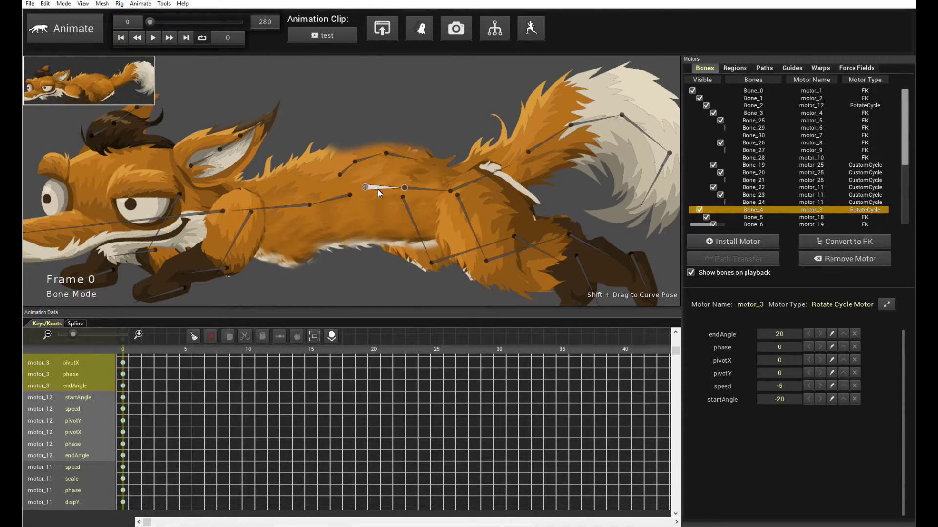
{"action": "left_click", "coordinate": [422, 189]}
{"action": "left_click", "coordinate": [370, 186]}
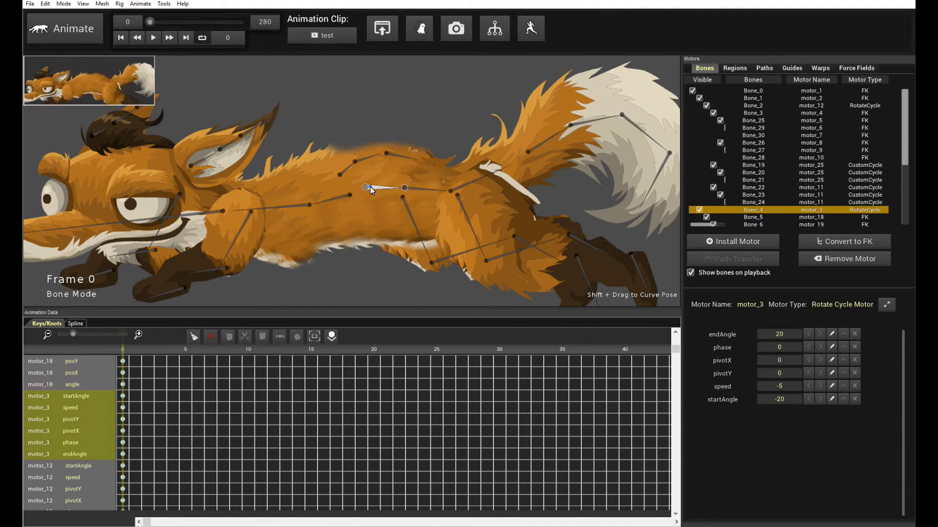
Convert the back bone's rotate motor into an FK motor
{"action": "left_click", "coordinate": [815, 247]}
{"action": "left_click", "coordinate": [835, 264]}
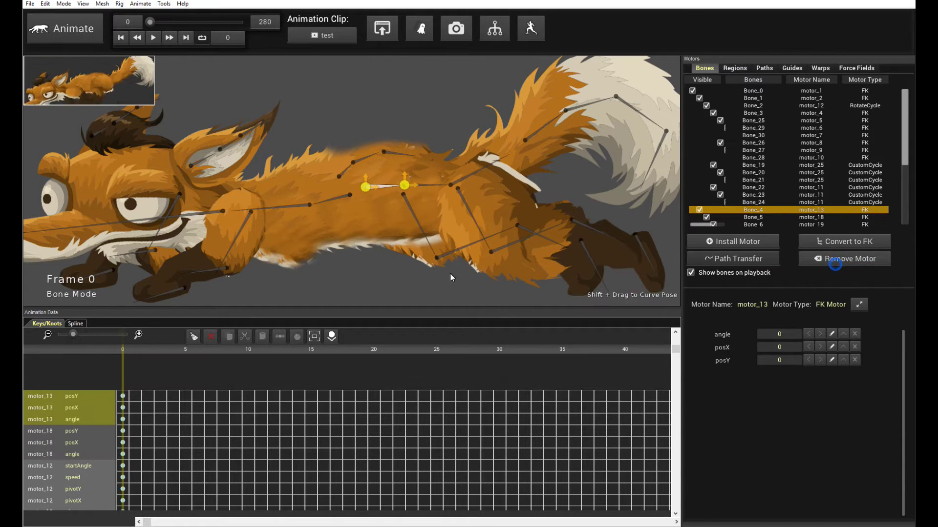
{"action": "left_click", "coordinate": [450, 277]}
Install a Rotate Cycle Motor on the next bone along the back
{"action": "left_click", "coordinate": [422, 183]}
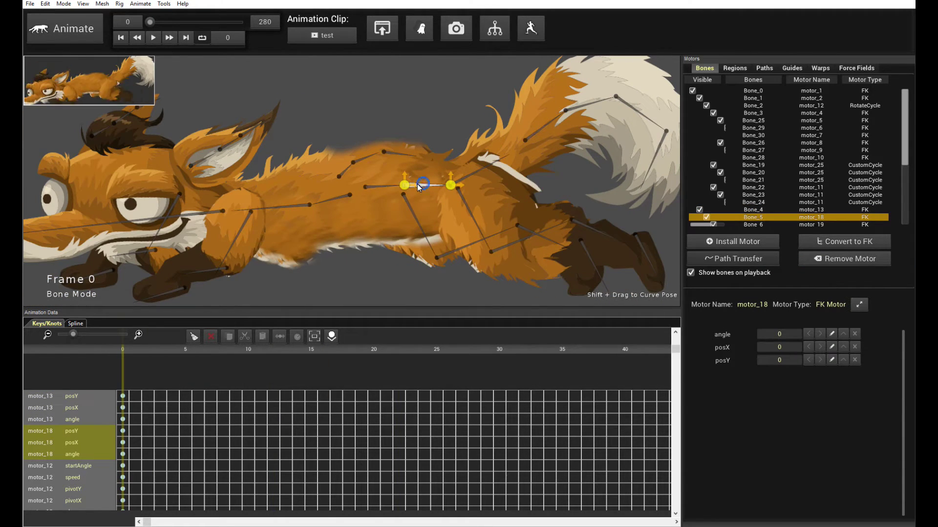
{"action": "left_click", "coordinate": [719, 240]}
{"action": "scroll", "coordinate": [477, 253], "scroll_direction": "down", "scroll_amount": 3}
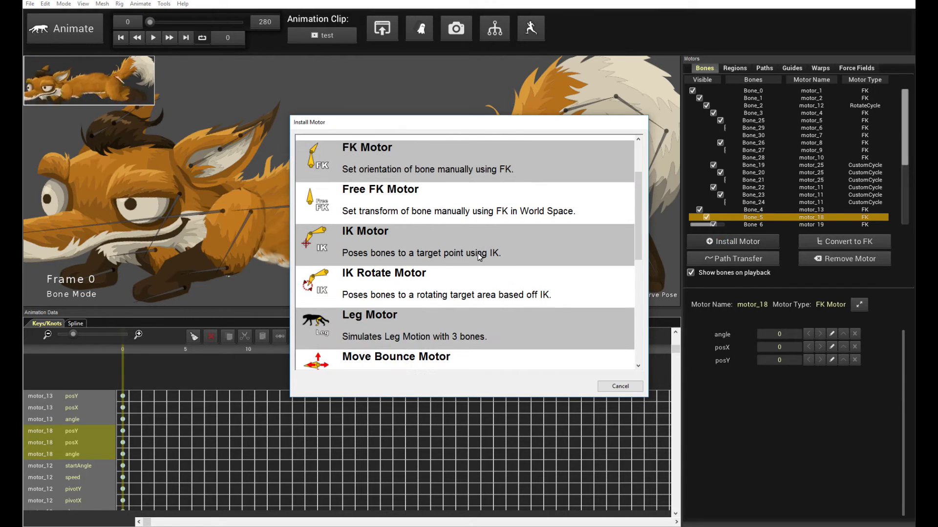
{"action": "scroll", "coordinate": [478, 253], "scroll_direction": "down", "scroll_amount": 5}
{"action": "left_click", "coordinate": [482, 284]}
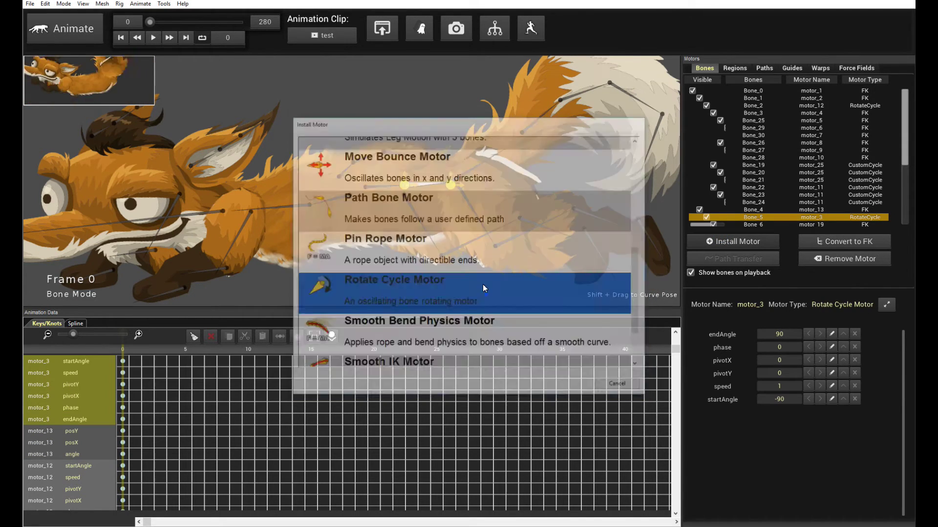
Set the new motor's endAngle 20, startAngle -20 and speed -5
{"action": "double_click", "coordinate": [782, 335]}
{"action": "type", "text": "20"}
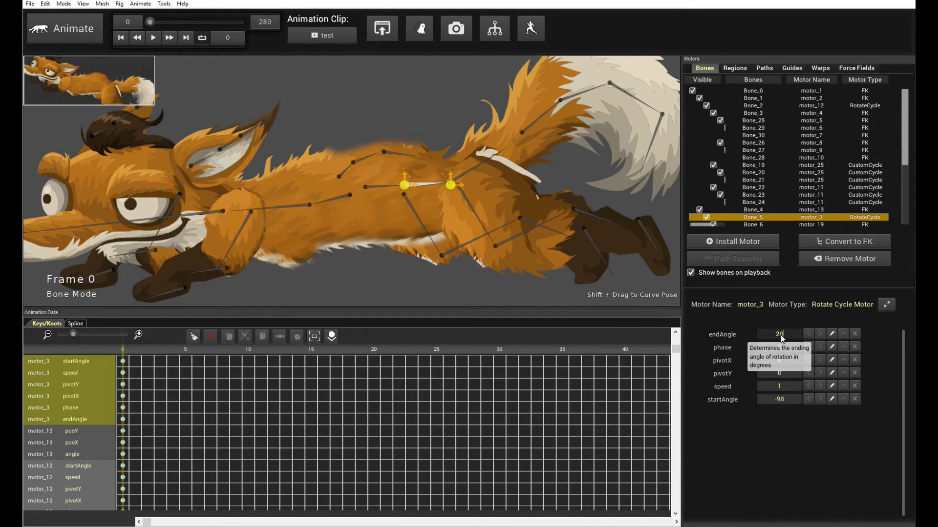
{"action": "key", "text": "Return"}
{"action": "double_click", "coordinate": [796, 404]}
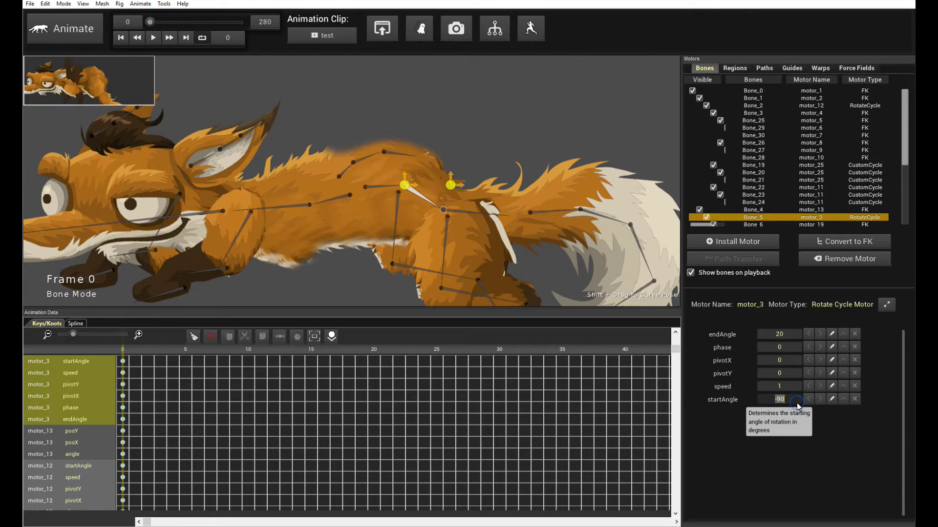
{"action": "key", "text": "Return"}
{"action": "double_click", "coordinate": [793, 384]}
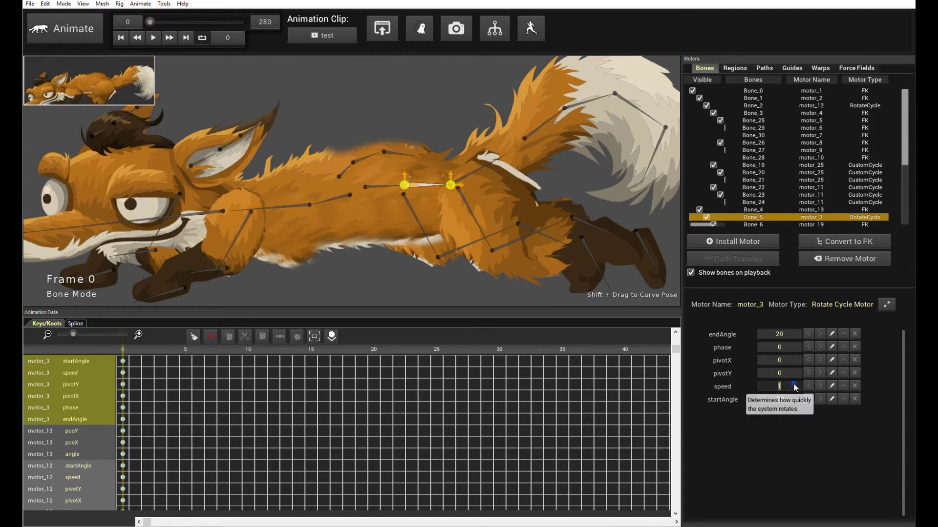
{"action": "type", "text": "-5"}
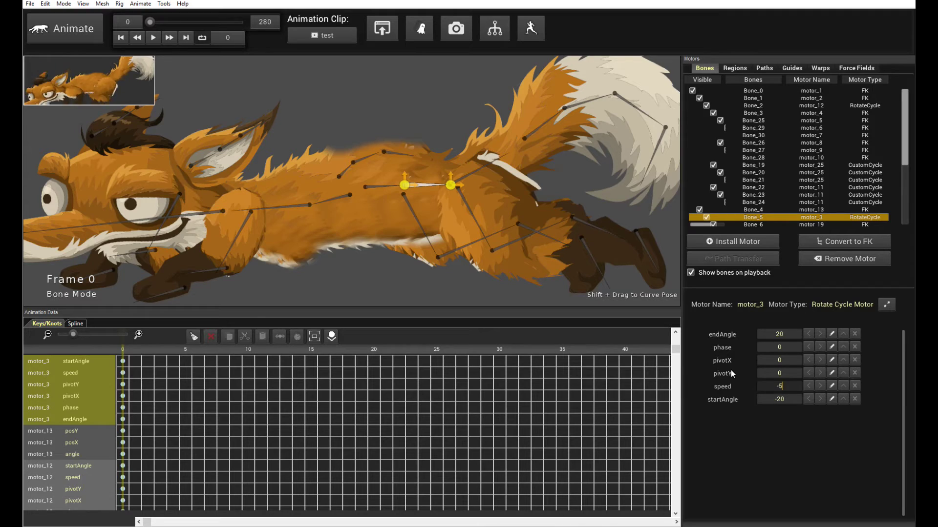
{"action": "key", "text": "Return"}
Preview the animation and inspect the motor on the bone near the neck
{"action": "key", "text": "space"}
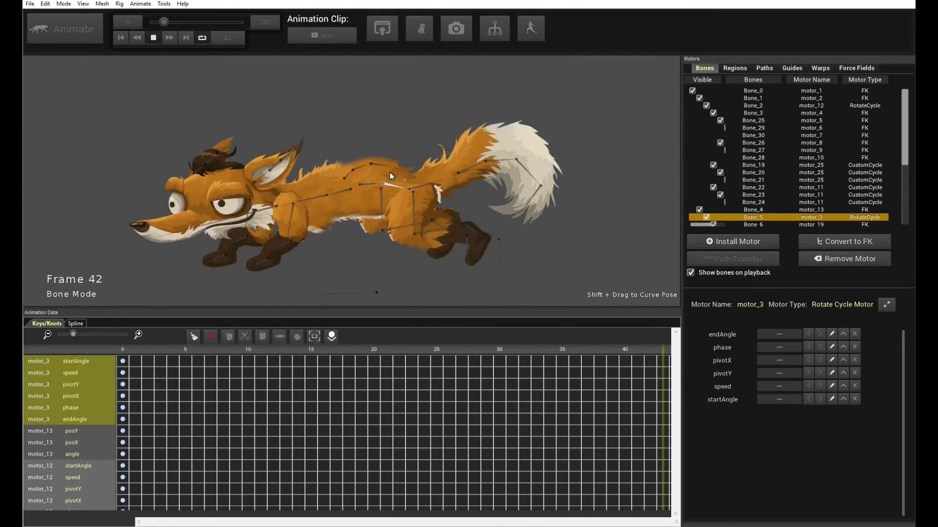
{"action": "key", "text": "space"}
{"action": "scroll", "coordinate": [422, 178], "scroll_direction": "up", "scroll_amount": 2}
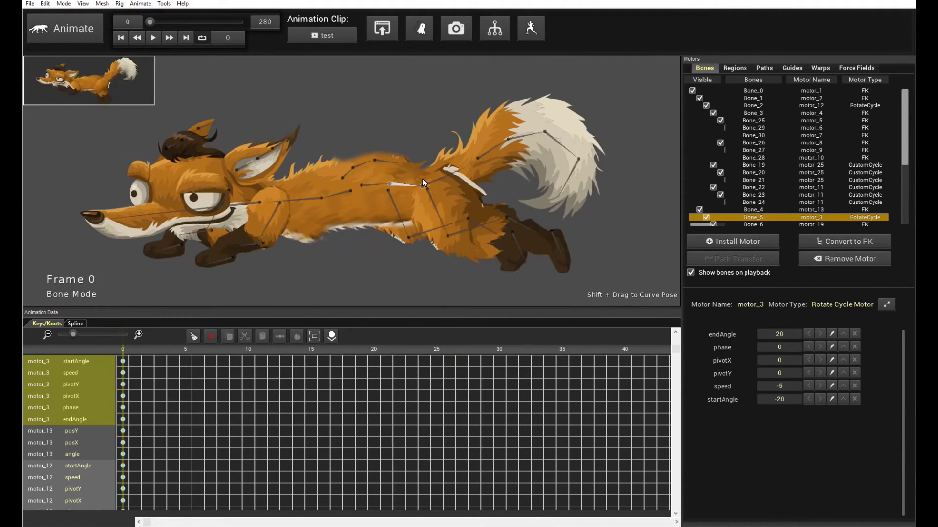
{"action": "scroll", "coordinate": [422, 178], "scroll_direction": "up", "scroll_amount": 1}
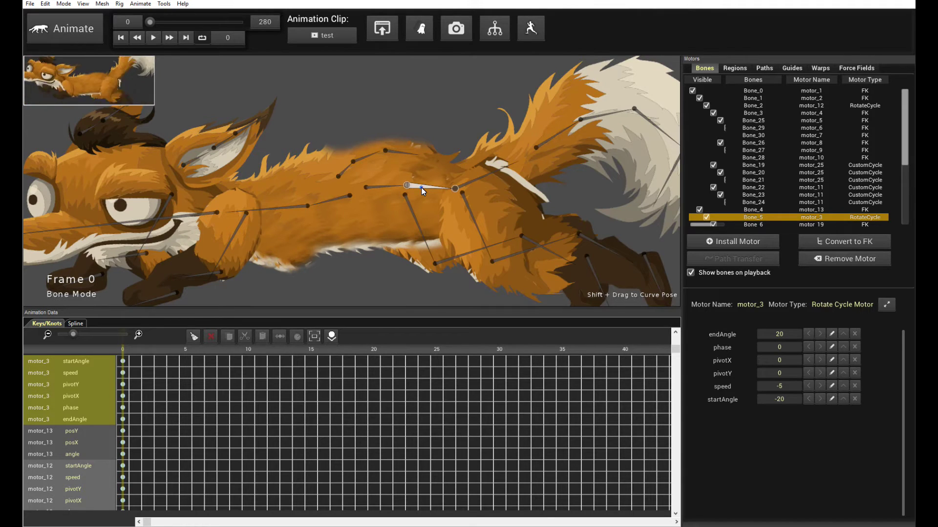
{"action": "left_click", "coordinate": [274, 210]}
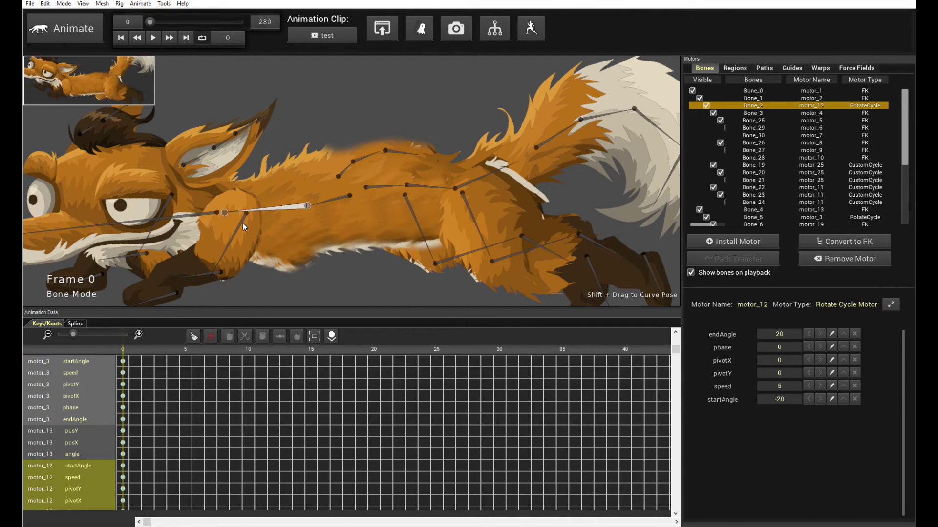
{"action": "scroll", "coordinate": [299, 199], "scroll_direction": "down", "scroll_amount": 3}
{"action": "key", "text": "space"}
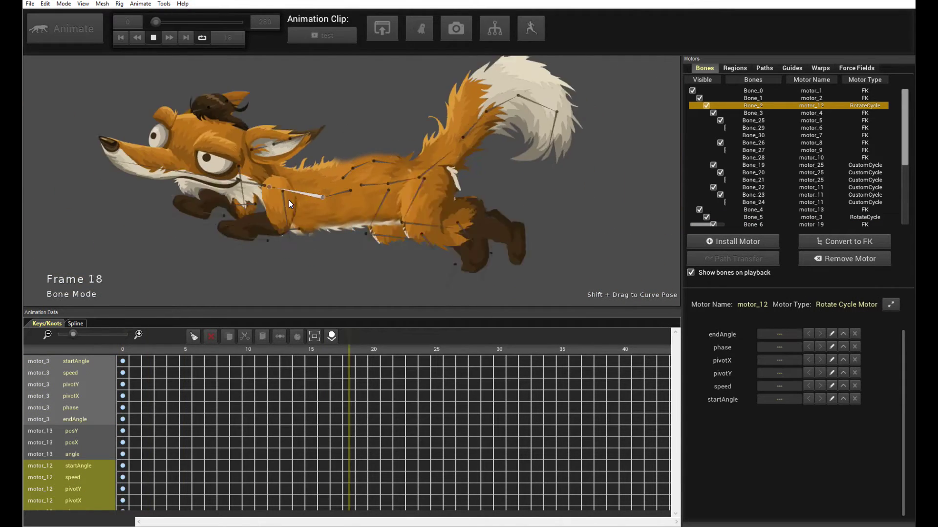
{"action": "key", "text": "space"}
{"action": "scroll", "coordinate": [414, 196], "scroll_direction": "up", "scroll_amount": 2}
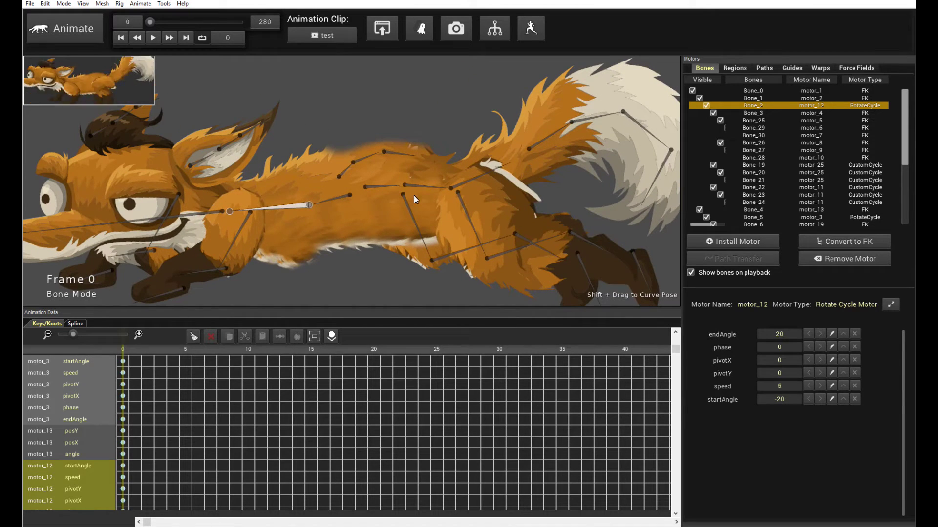
Check the back bone's reversed rotation, then select root Bone_0 to show its FK motor_1
{"action": "left_click", "coordinate": [438, 188]}
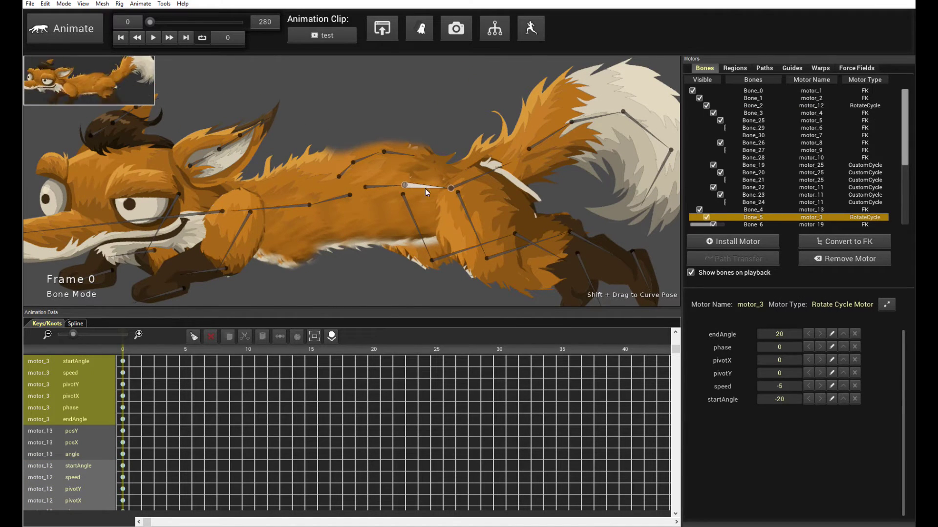
{"action": "scroll", "coordinate": [499, 208], "scroll_direction": "down", "scroll_amount": 2}
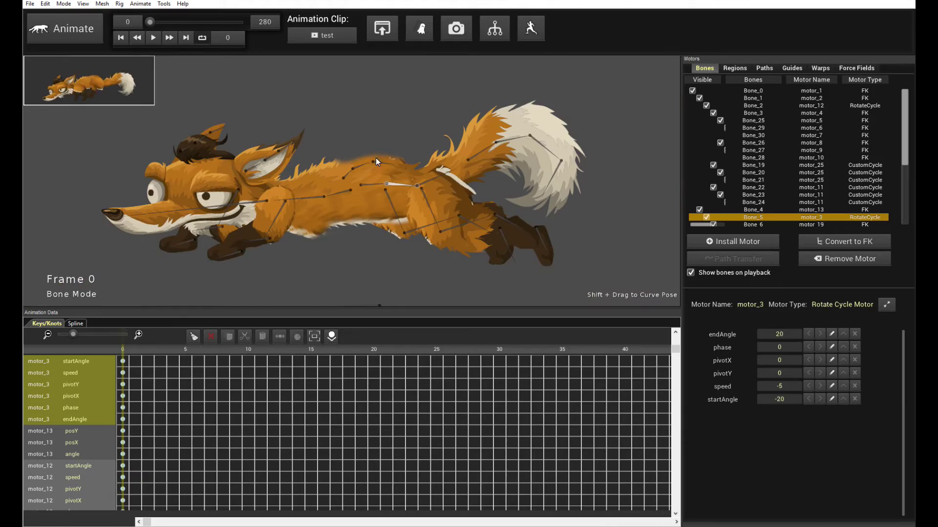
{"action": "key", "text": "space"}
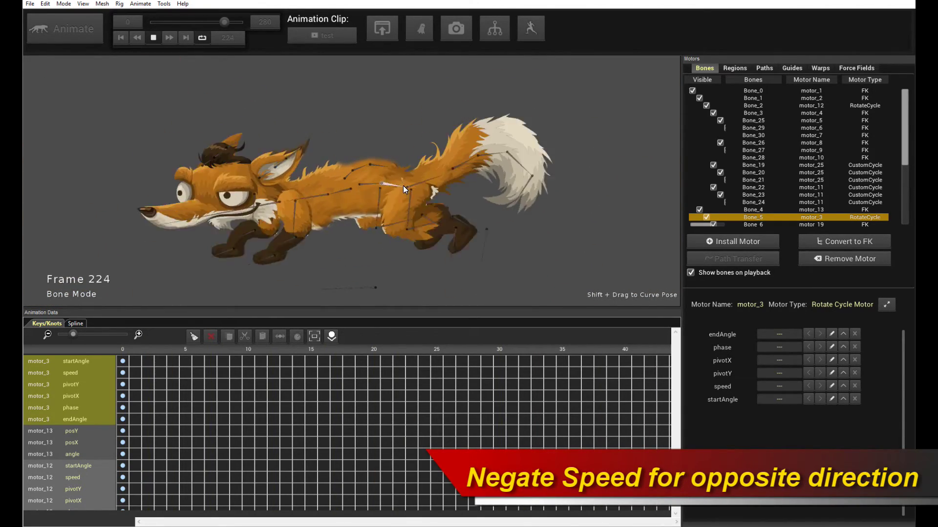
{"action": "scroll", "coordinate": [332, 196], "scroll_direction": "up", "scroll_amount": 2}
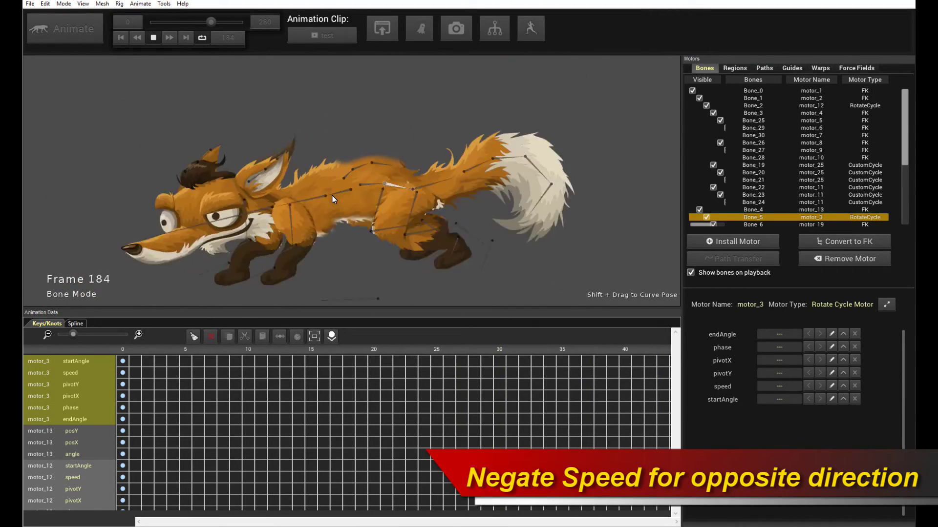
{"action": "key", "text": "space"}
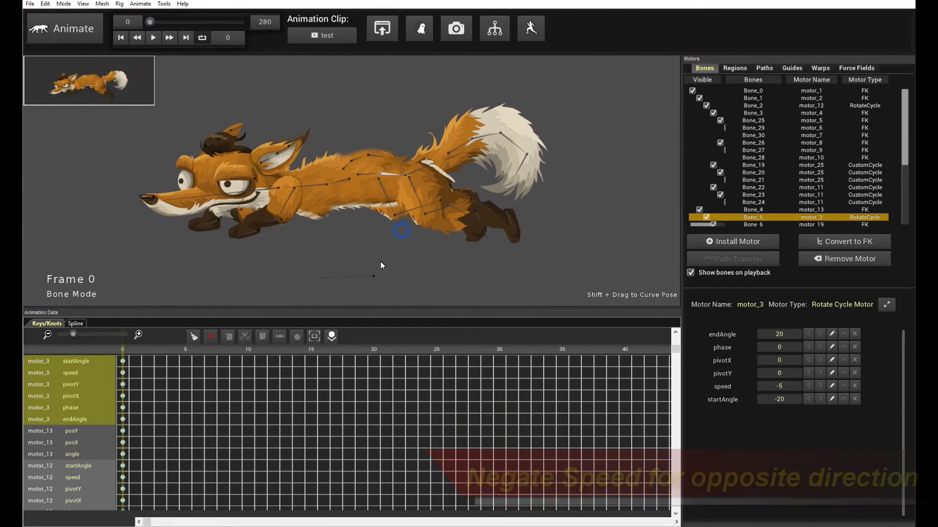
{"action": "scroll", "coordinate": [376, 278], "scroll_direction": "up", "scroll_amount": 2}
{"action": "scroll", "coordinate": [385, 254], "scroll_direction": "down", "scroll_amount": 1}
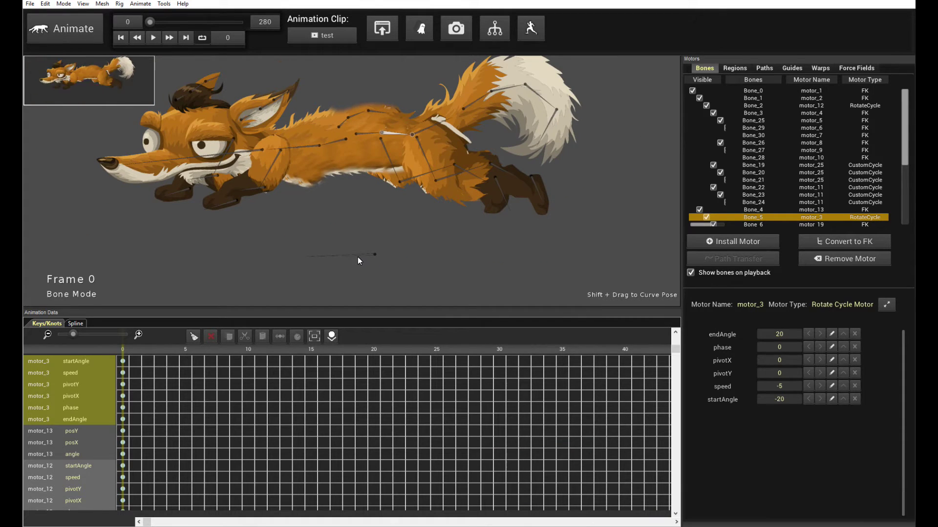
{"action": "left_click", "coordinate": [358, 256]}
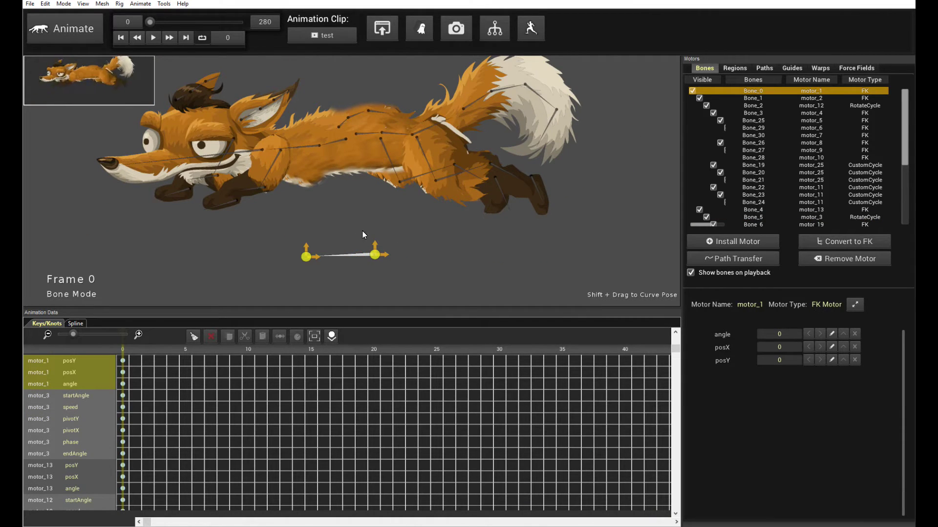
{"action": "scroll", "coordinate": [392, 196], "scroll_direction": "up", "scroll_amount": 2}
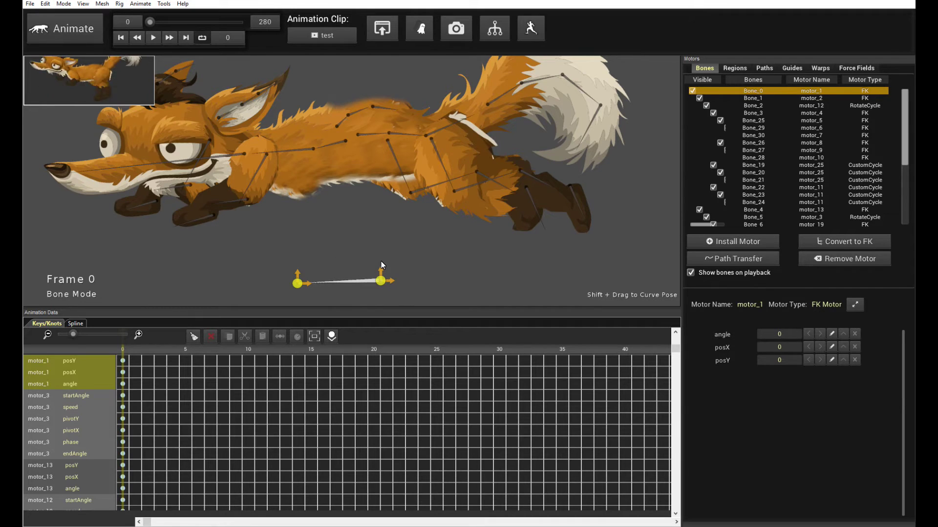
Install a Move Bounce Motor (motor_14) on the root bone Bone_0
{"action": "scroll", "coordinate": [335, 249], "scroll_direction": "down", "scroll_amount": 1}
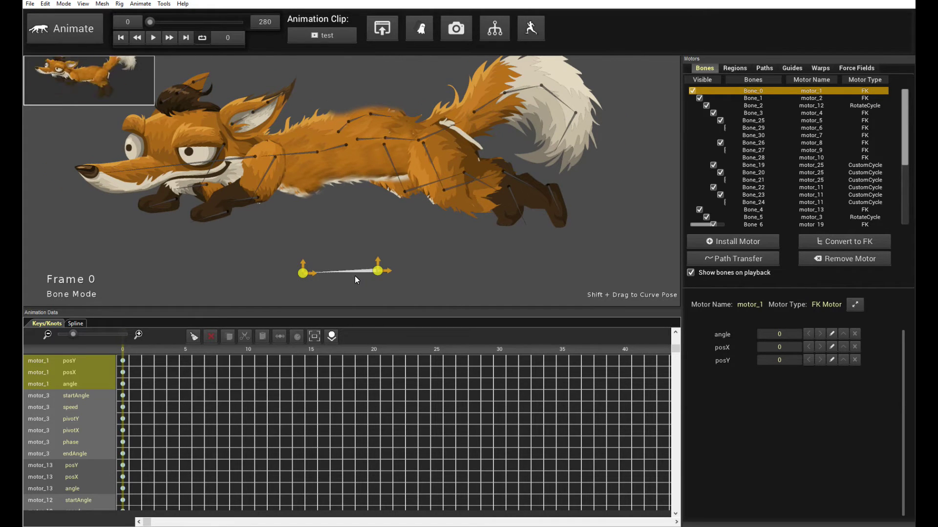
{"action": "left_click", "coordinate": [739, 240]}
{"action": "scroll", "coordinate": [464, 247], "scroll_direction": "down", "scroll_amount": 4}
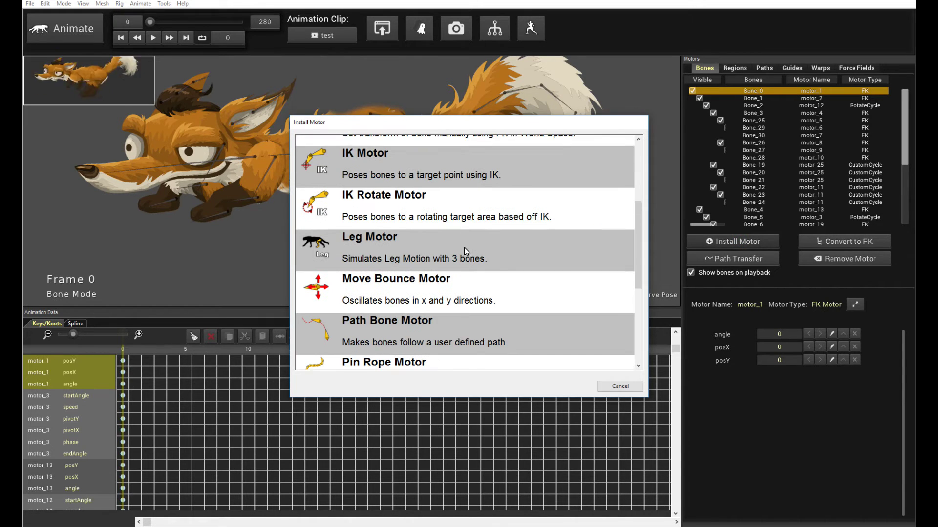
{"action": "left_click", "coordinate": [380, 276]}
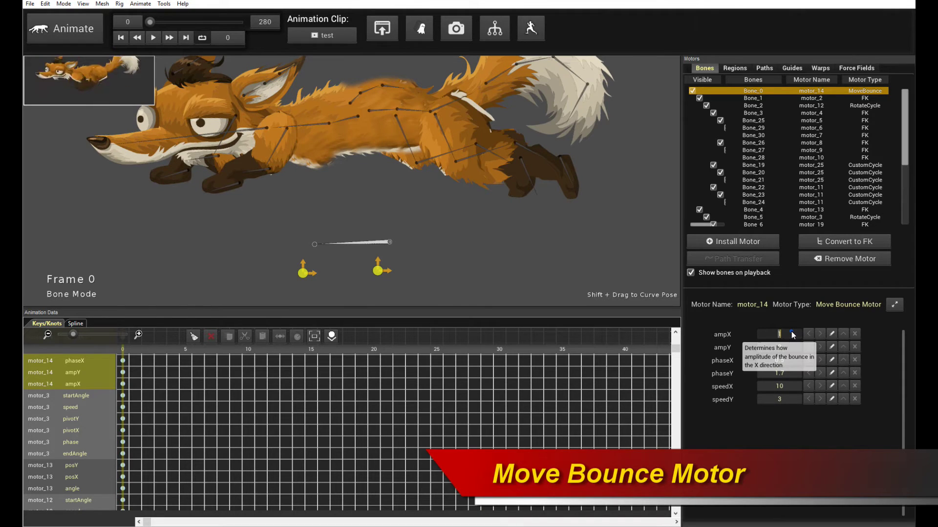
Set the bounce ampX to 0 and ampY to 1, then preview
{"action": "left_click", "coordinate": [791, 332]}
{"action": "type", "text": "0"}
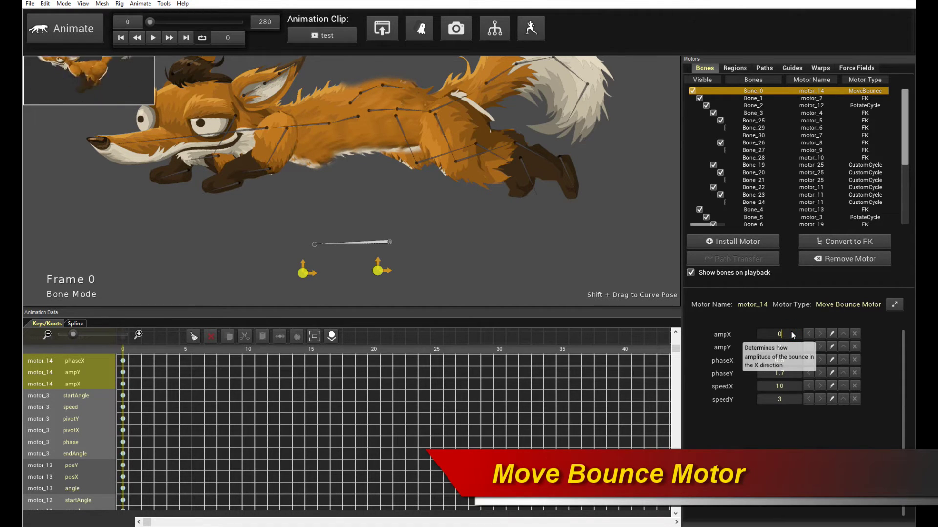
{"action": "key", "text": "Return"}
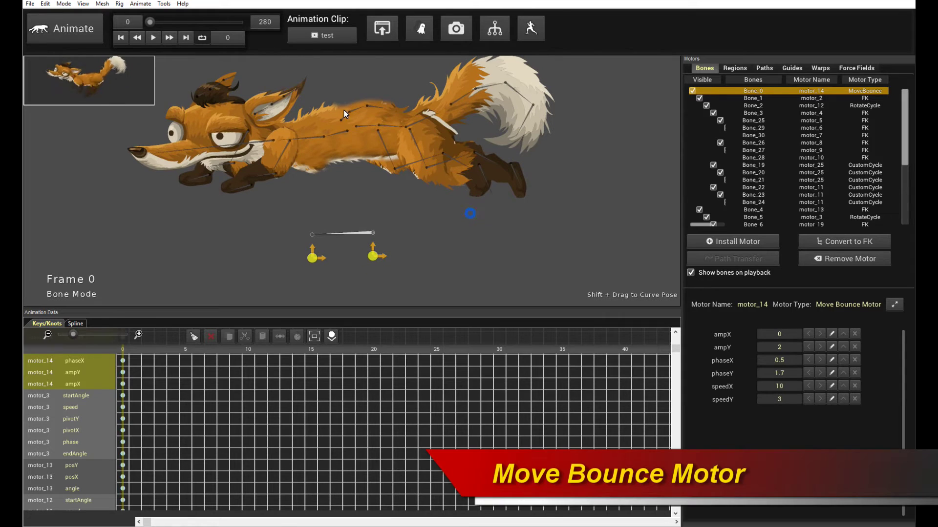
{"action": "left_click", "coordinate": [788, 349]}
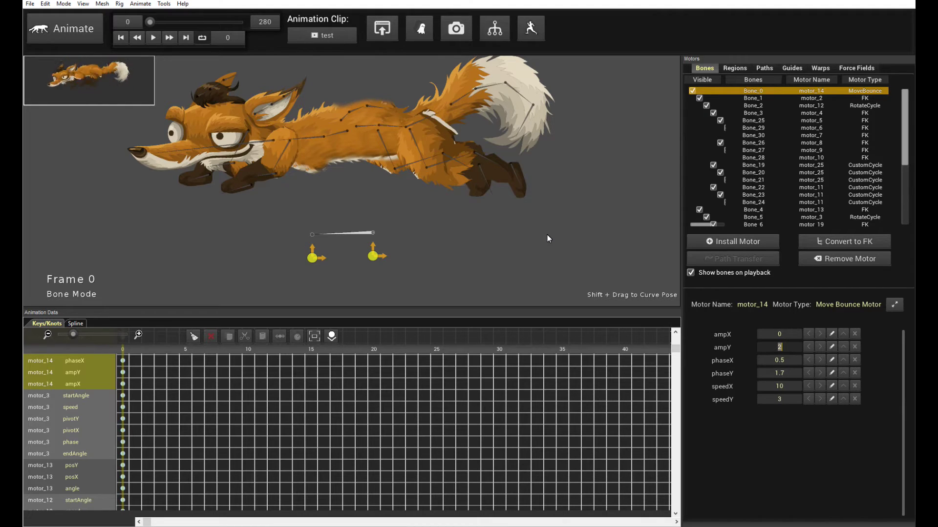
{"action": "left_click", "coordinate": [786, 349]}
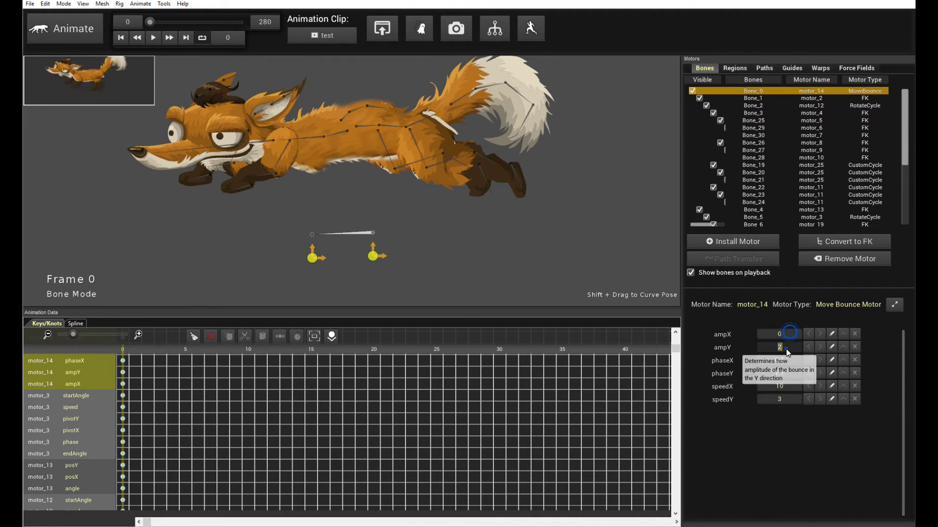
{"action": "left_click", "coordinate": [832, 346]}
{"action": "type", "text": "1"}
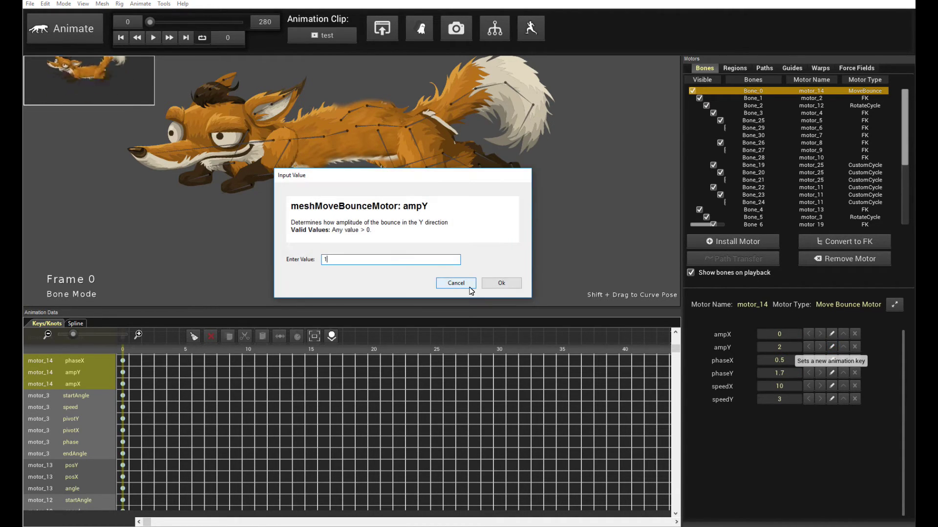
{"action": "left_click", "coordinate": [501, 283]}
{"action": "left_click", "coordinate": [526, 235]}
{"action": "key", "text": "space"}
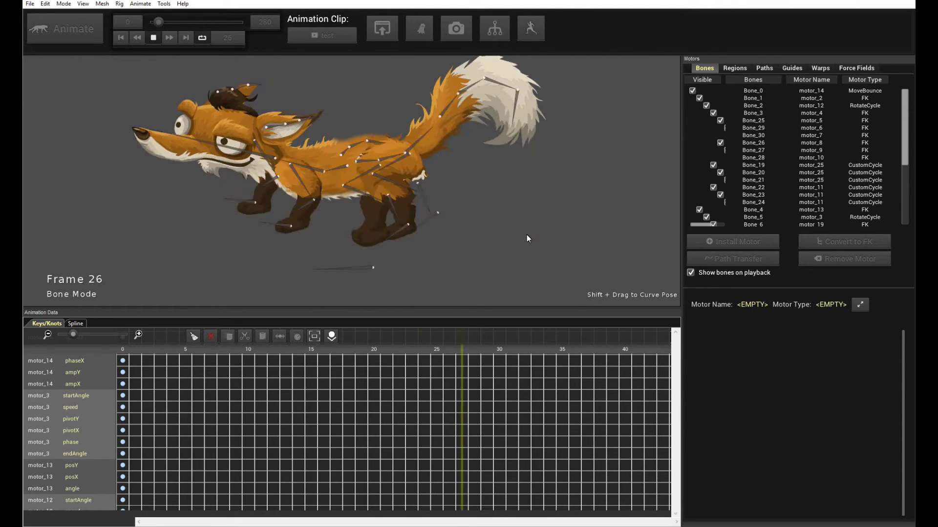
{"action": "key", "text": "space"}
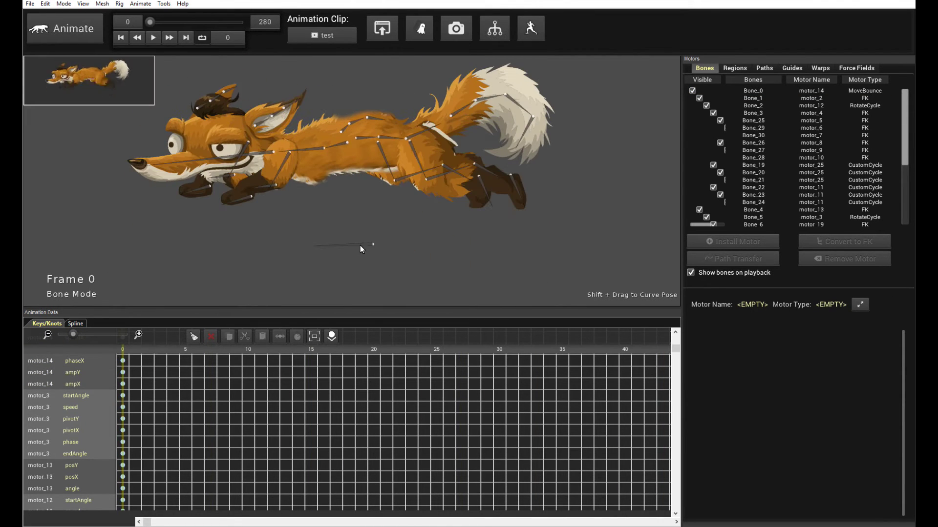
Set the bounce speedY to 5 and preview the faster bounce
{"action": "left_click", "coordinate": [360, 245]}
{"action": "left_click", "coordinate": [777, 400]}
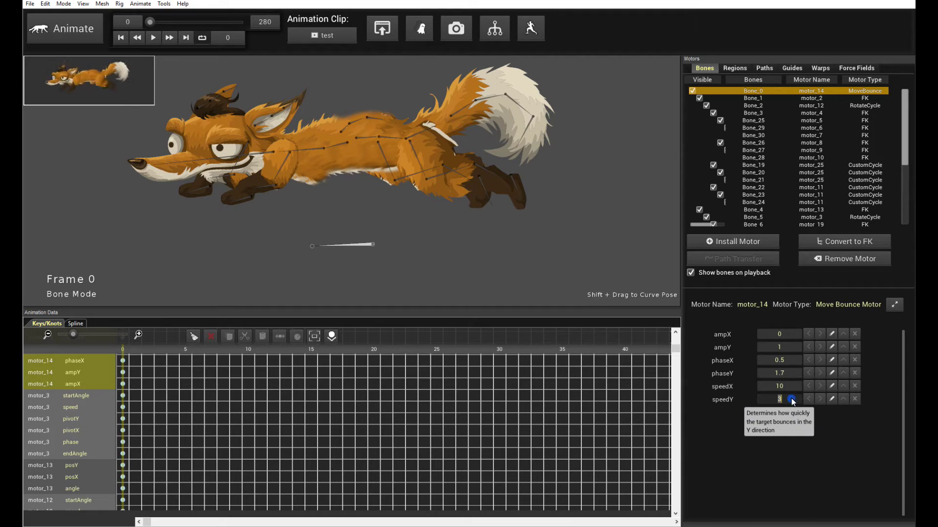
{"action": "type", "text": "5"}
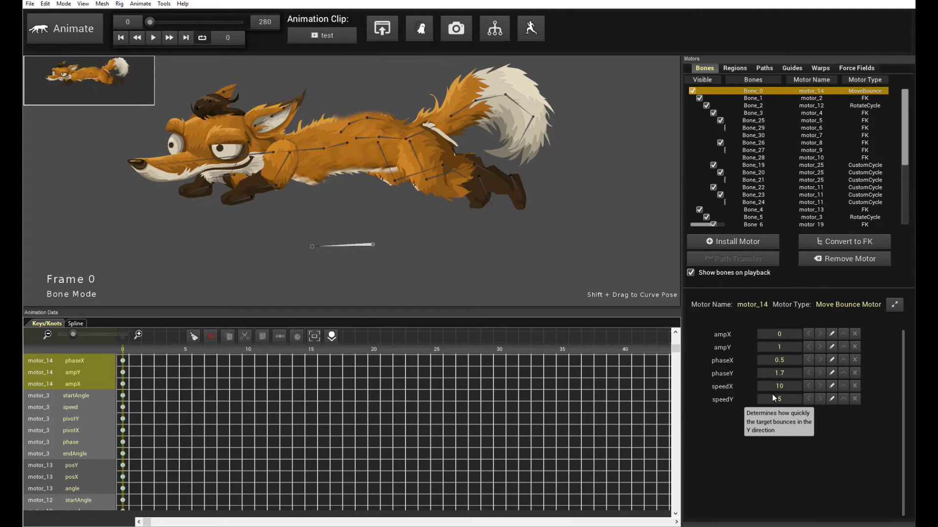
{"action": "key", "text": "Return"}
{"action": "left_click", "coordinate": [457, 271]}
{"action": "key", "text": "space"}
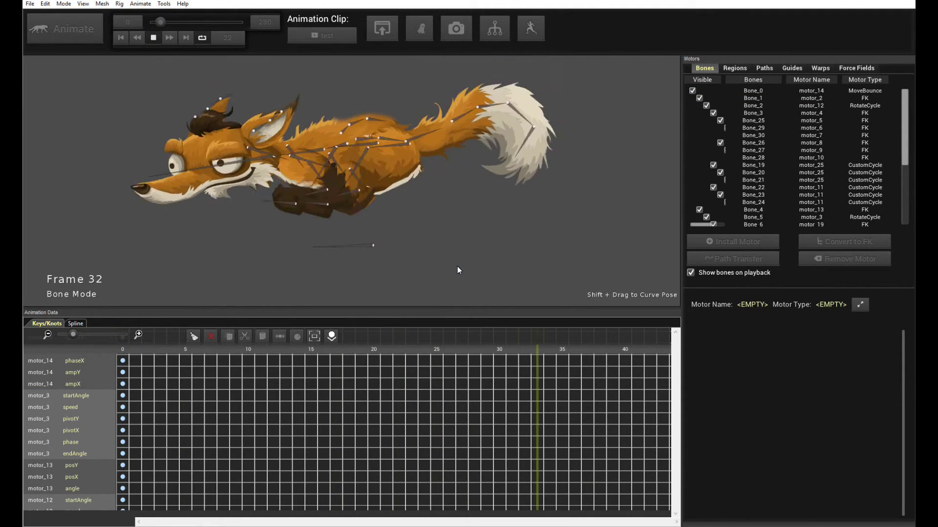
{"action": "left_click", "coordinate": [496, 178]}
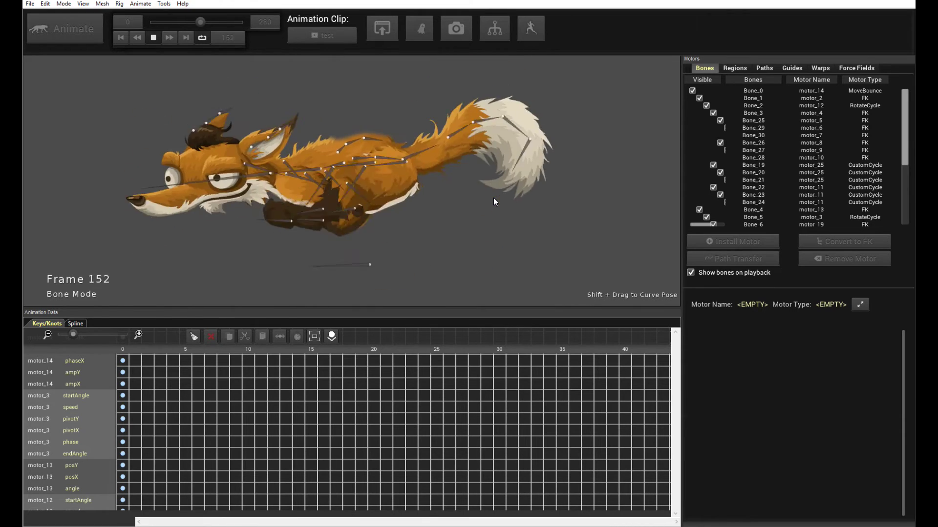
{"action": "key", "text": "space"}
Reduce ampY to 0.5 and preview the smaller bounce
{"action": "left_click", "coordinate": [339, 265]}
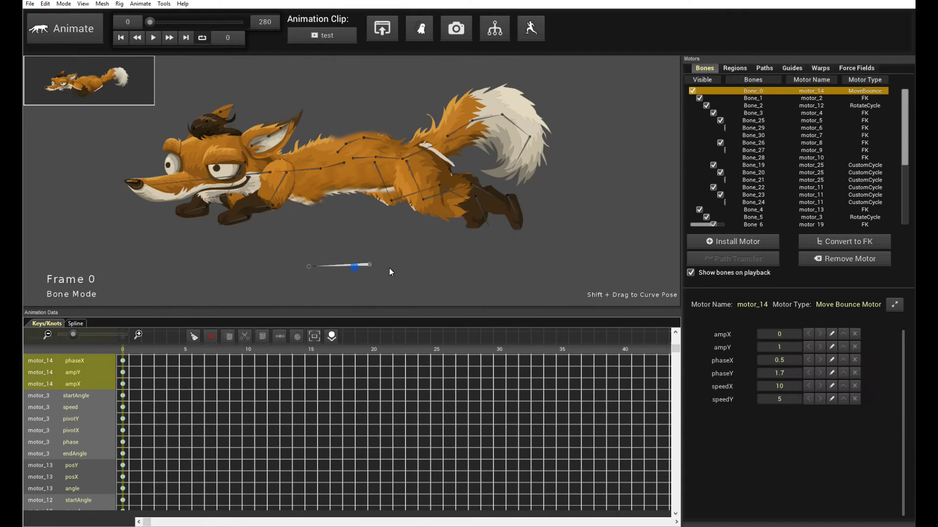
{"action": "double_click", "coordinate": [790, 347]}
{"action": "type", "text": "0"}
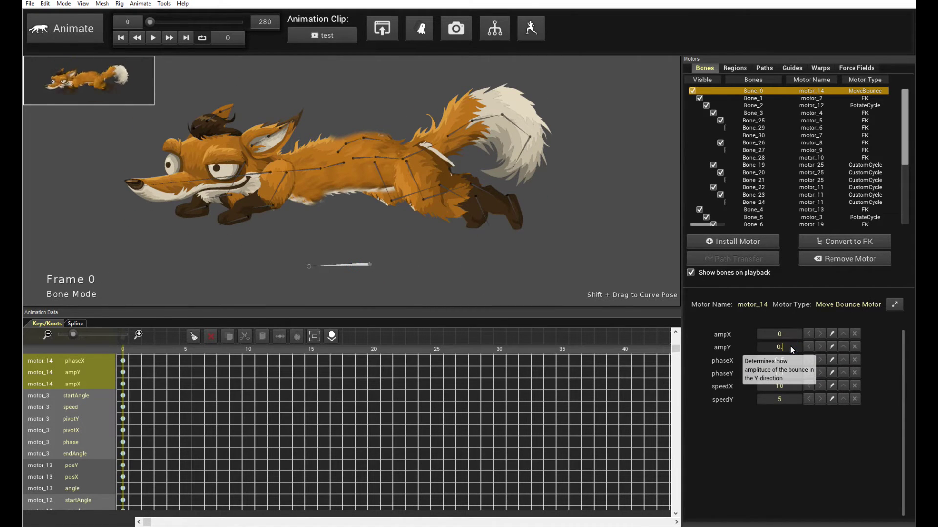
{"action": "type", "text": ".5"}
{"action": "key", "text": "space"}
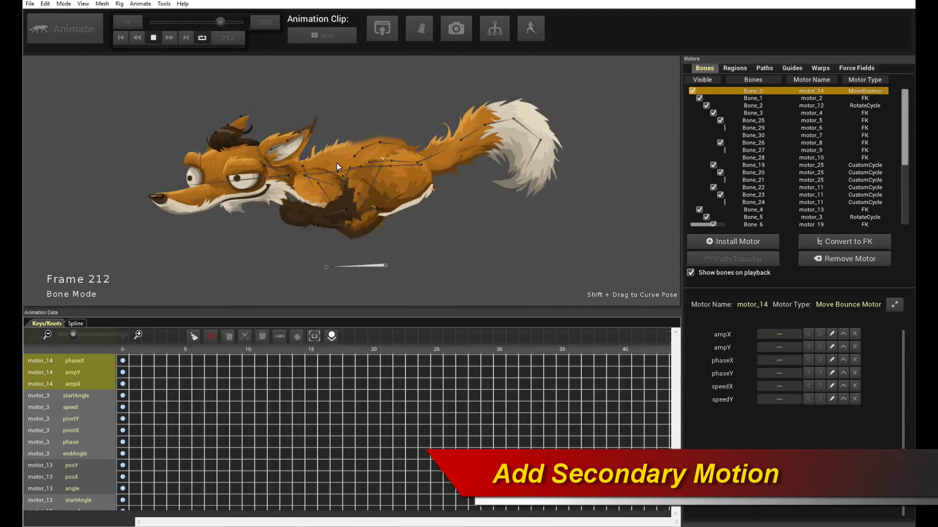
{"action": "key", "text": "space"}
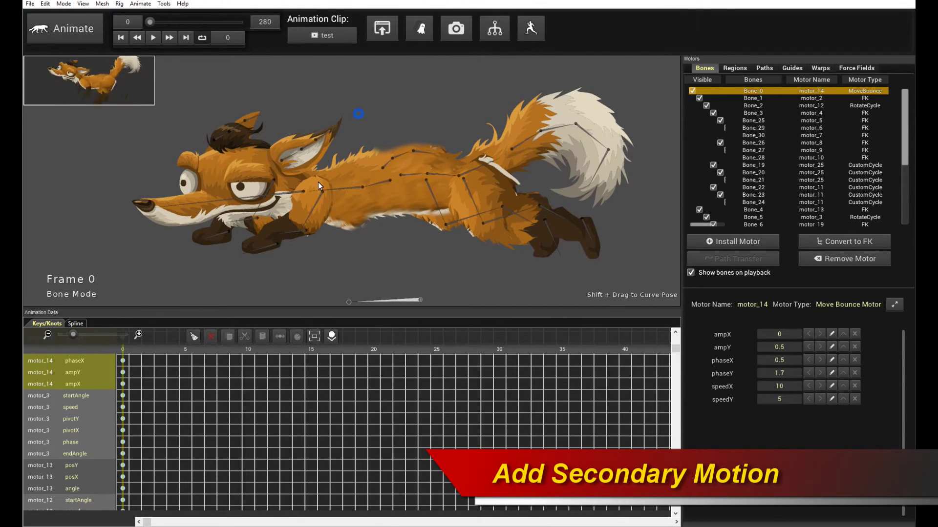
Apply a Bend Physics motor to Bone_2 and Bone_3 together and preview it
{"action": "left_click", "coordinate": [357, 191]}
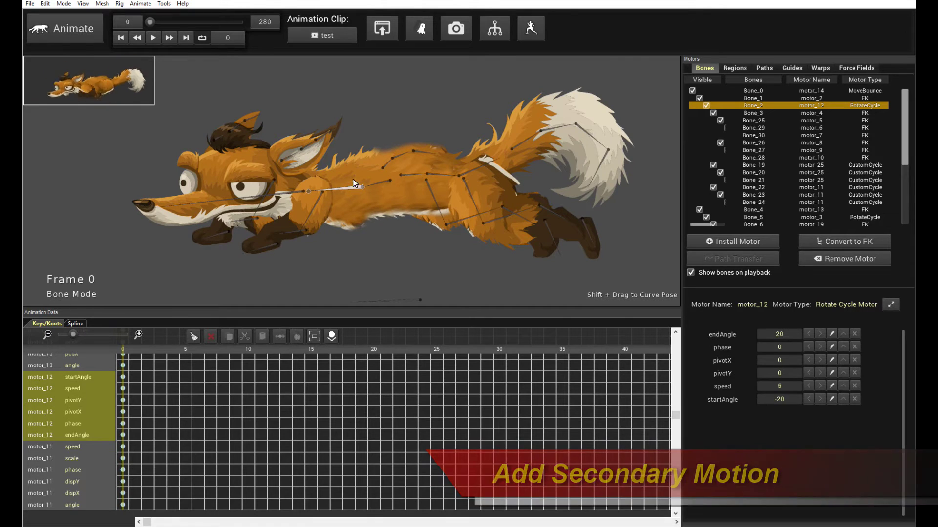
{"action": "scroll", "coordinate": [371, 116], "scroll_direction": "up", "scroll_amount": 2}
{"action": "left_click", "coordinate": [391, 100]}
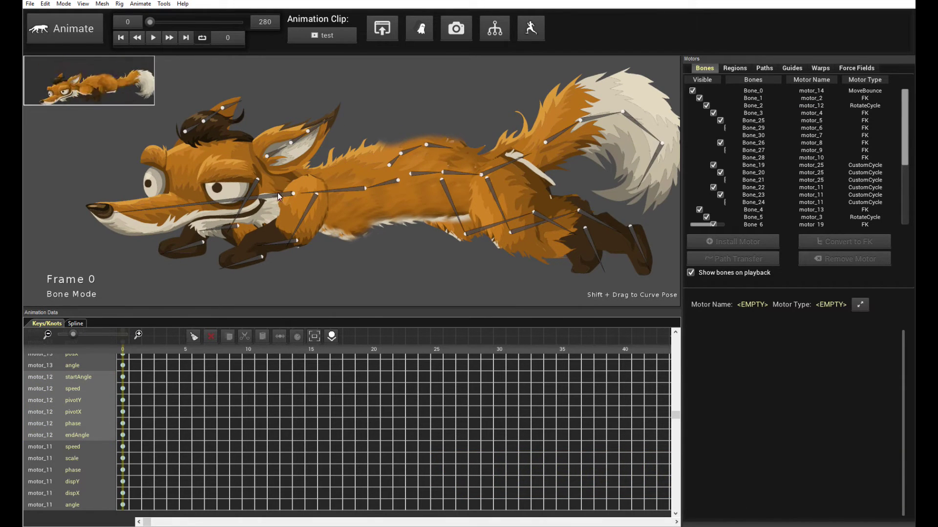
{"action": "left_click", "coordinate": [353, 188]}
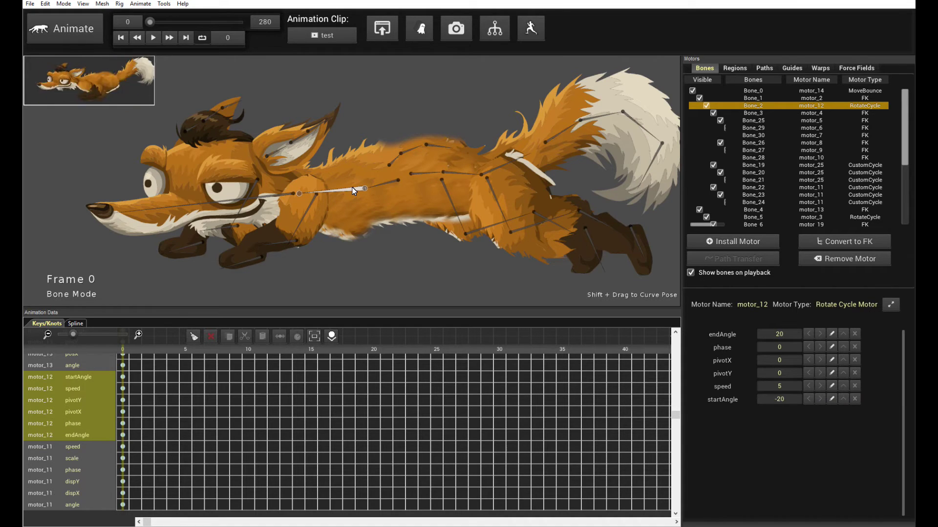
{"action": "left_click", "coordinate": [284, 196], "text": "shift"}
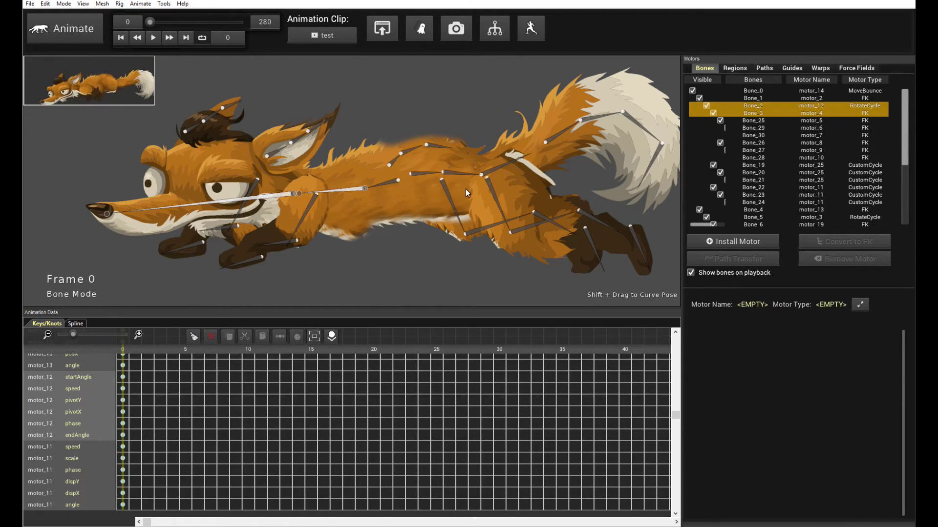
{"action": "left_click", "coordinate": [736, 241]}
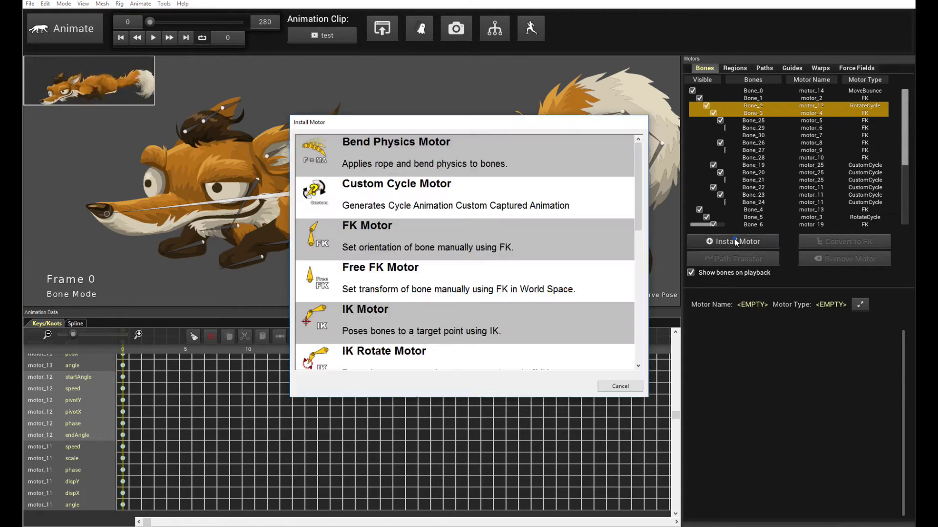
{"action": "left_click", "coordinate": [468, 159]}
{"action": "key", "text": "space"}
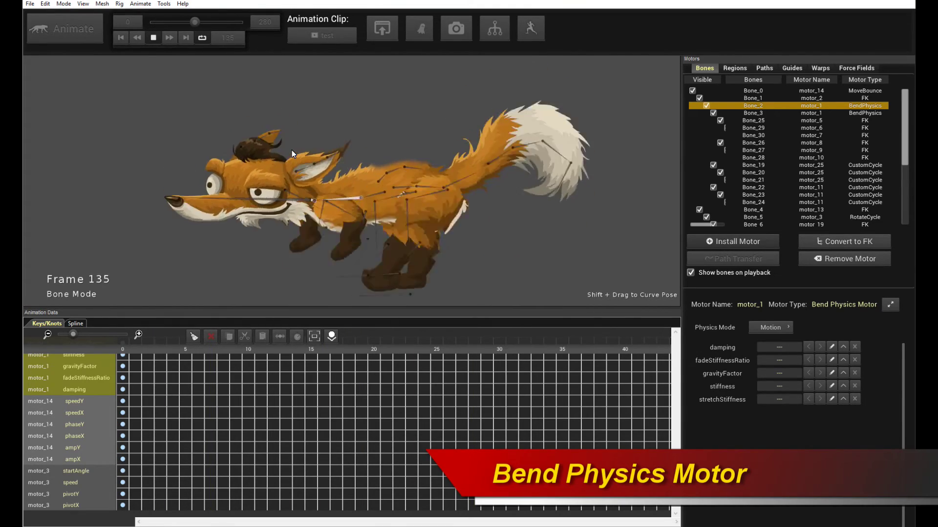
{"action": "scroll", "coordinate": [279, 166], "scroll_direction": "up", "scroll_amount": 2}
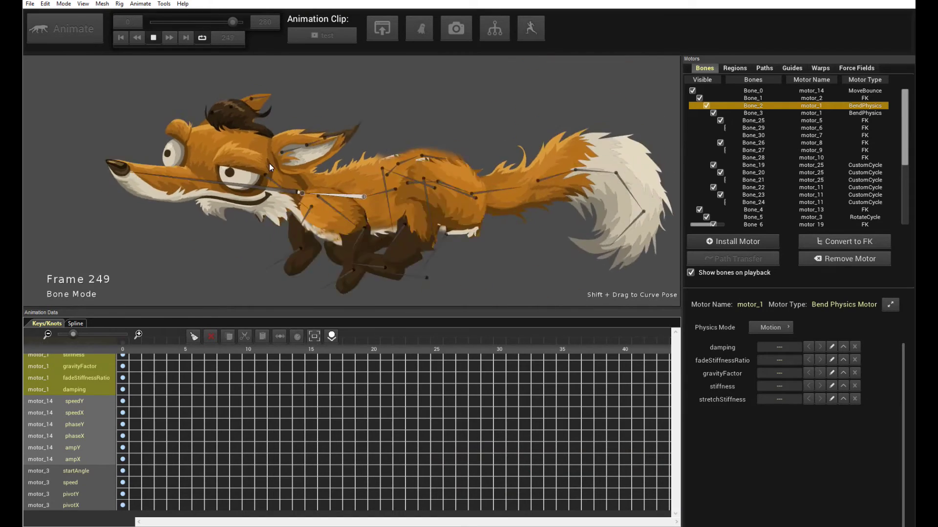
{"action": "key", "text": "space"}
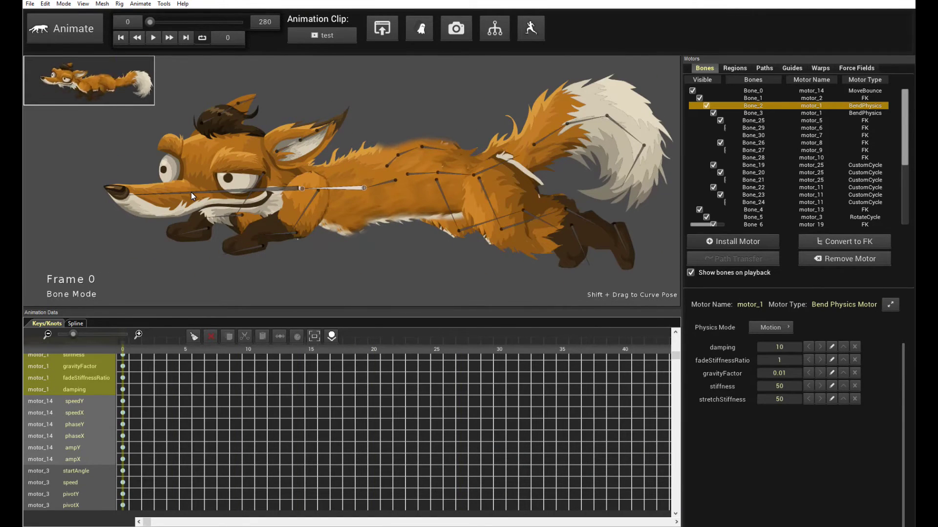
Set motor_1's damping to 15 and play the fox run to check it
{"action": "left_click", "coordinate": [192, 192]}
{"action": "left_click", "coordinate": [793, 348]}
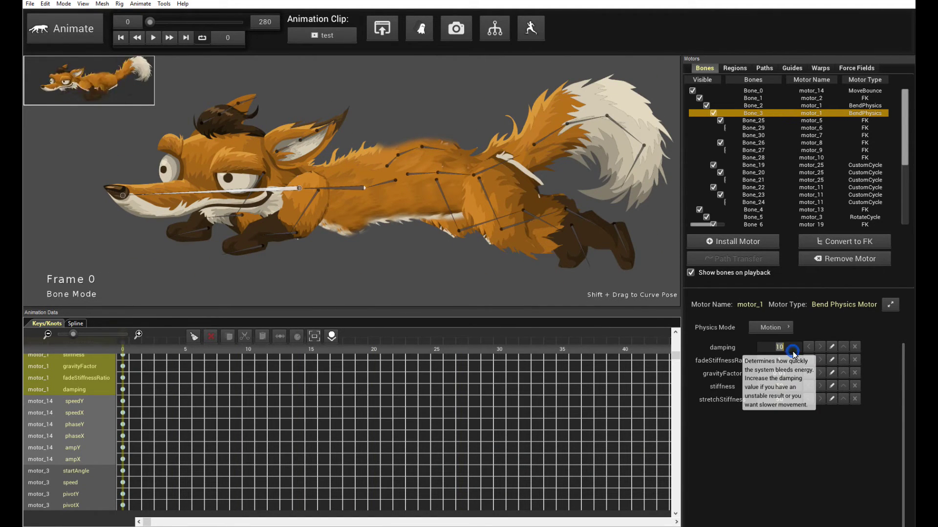
{"action": "type", "text": "15"}
{"action": "key", "text": "Return"}
{"action": "key", "text": "space"}
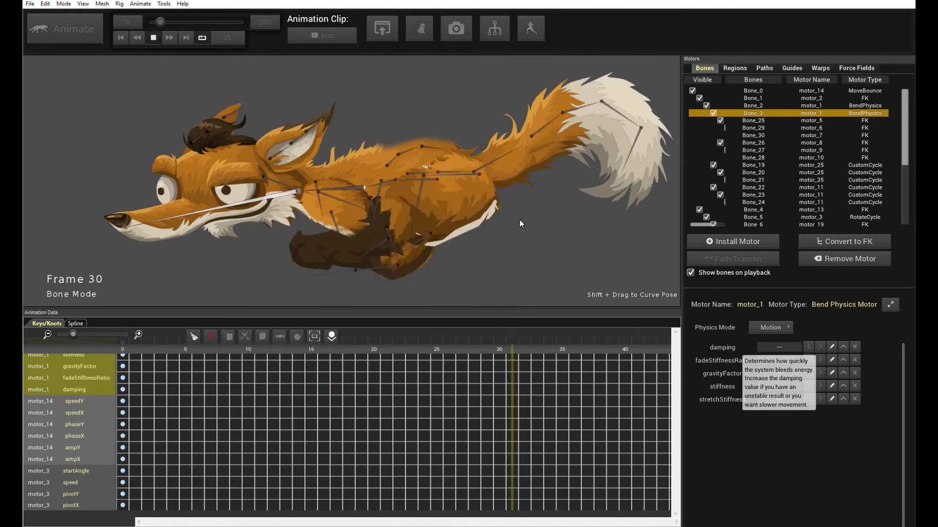
{"action": "key", "text": "space"}
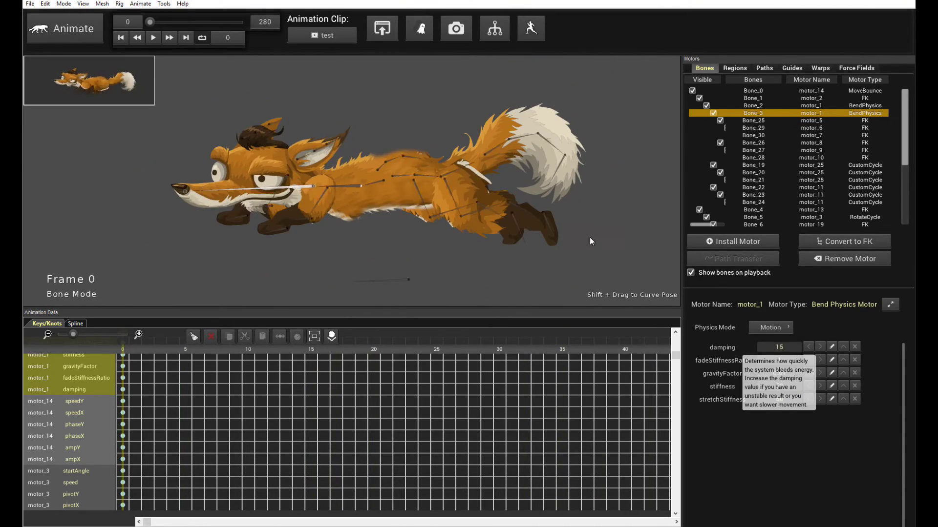
{"action": "left_click", "coordinate": [589, 238]}
{"action": "key", "text": "space"}
{"action": "scroll", "coordinate": [333, 210], "scroll_direction": "up", "scroll_amount": 3}
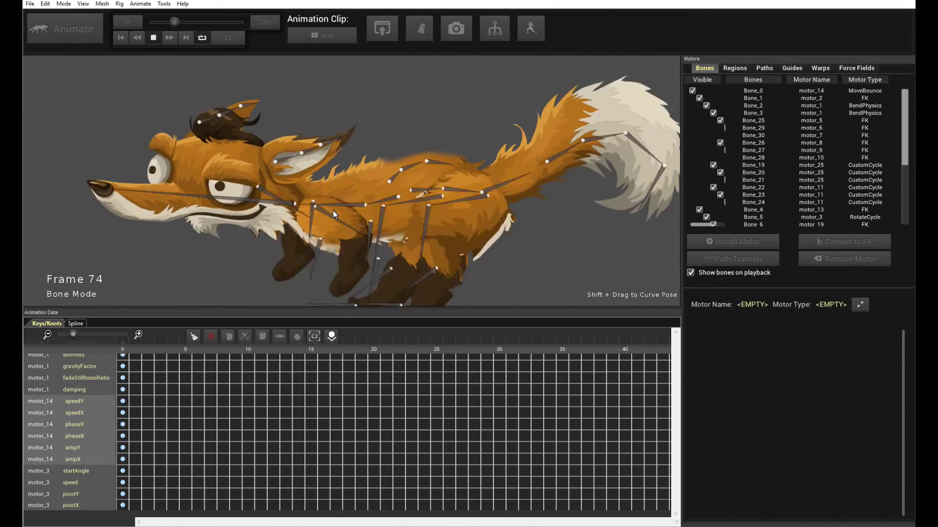
{"action": "key", "text": "space"}
{"action": "scroll", "coordinate": [327, 177], "scroll_direction": "up", "scroll_amount": 5}
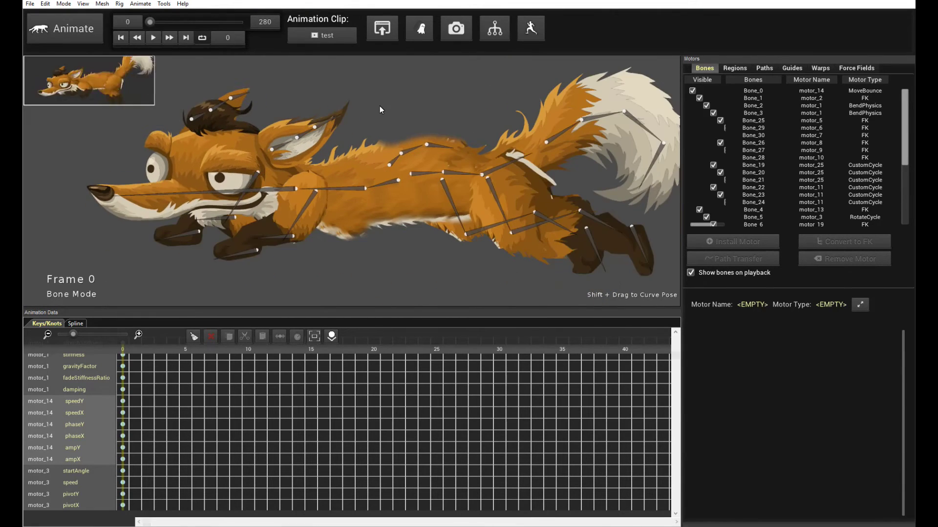
Install a Bend Physics motor on ear bones Bone_25, Bone_29 and Bone_30, then preview it
{"action": "left_click", "coordinate": [267, 148]}
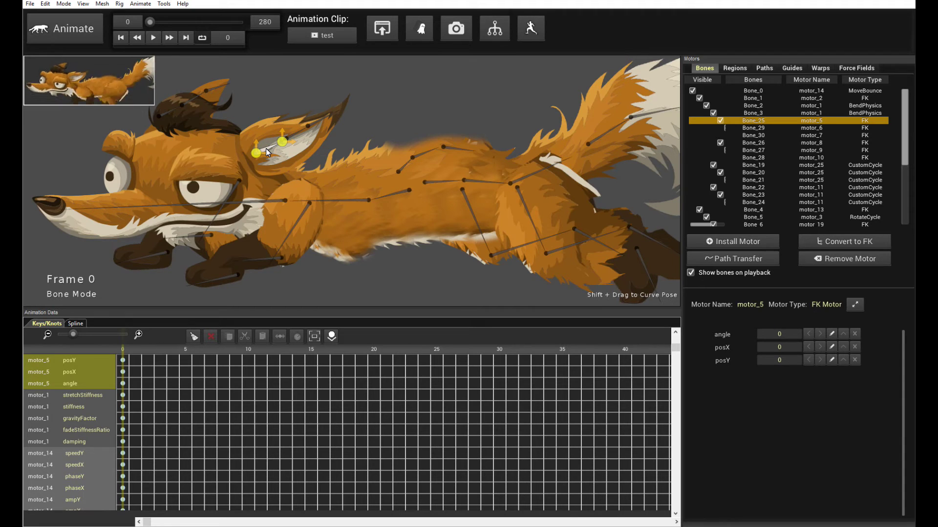
{"action": "double_click", "coordinate": [266, 149]}
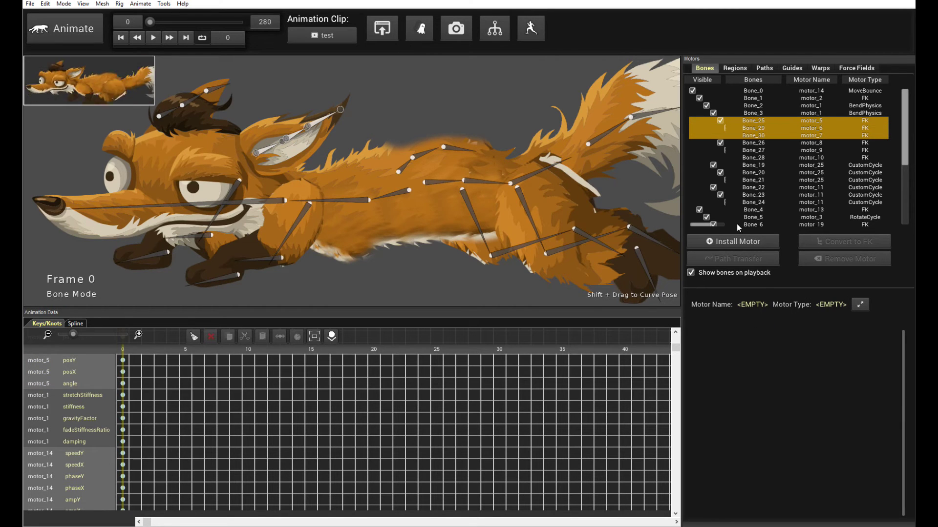
{"action": "left_click", "coordinate": [748, 242]}
{"action": "double_click", "coordinate": [354, 141]}
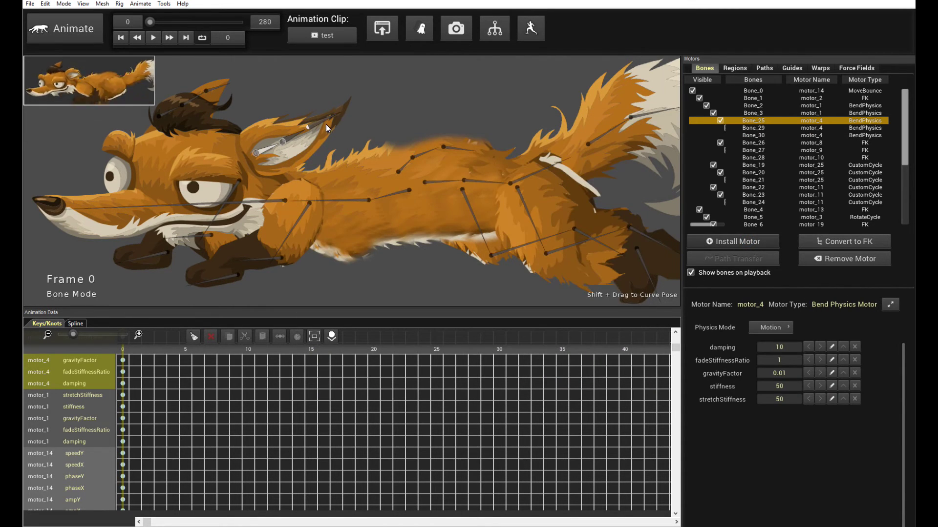
{"action": "key", "text": "space"}
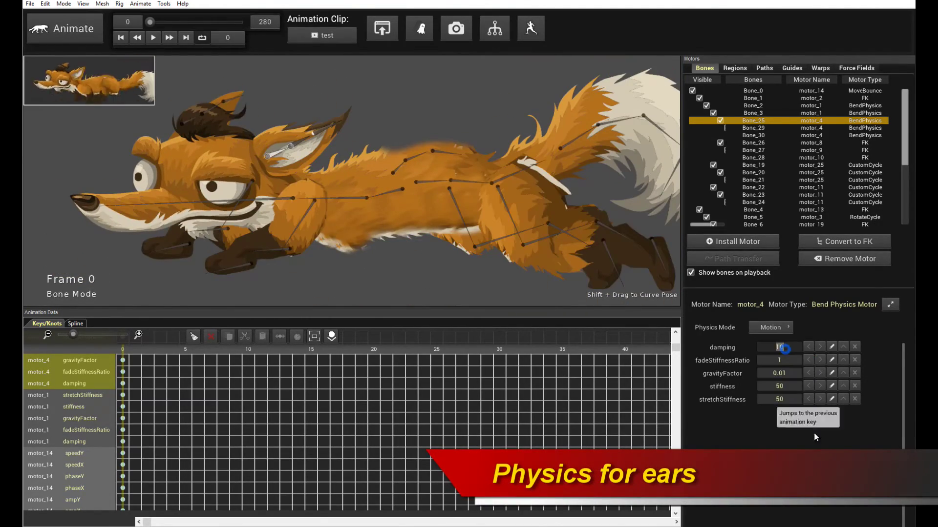
Set the ear motor's stiffness to 100 and preview the ears
{"action": "left_click", "coordinate": [780, 386]}
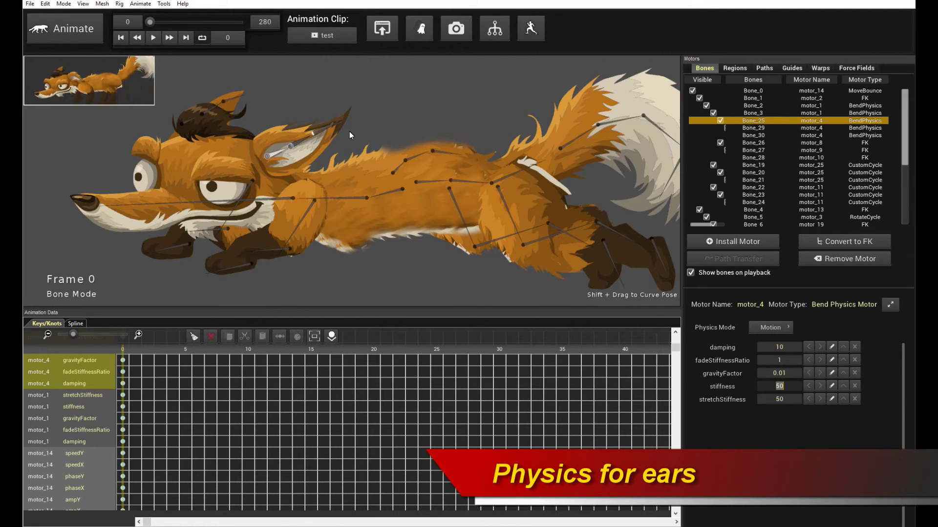
{"action": "left_click", "coordinate": [833, 386]}
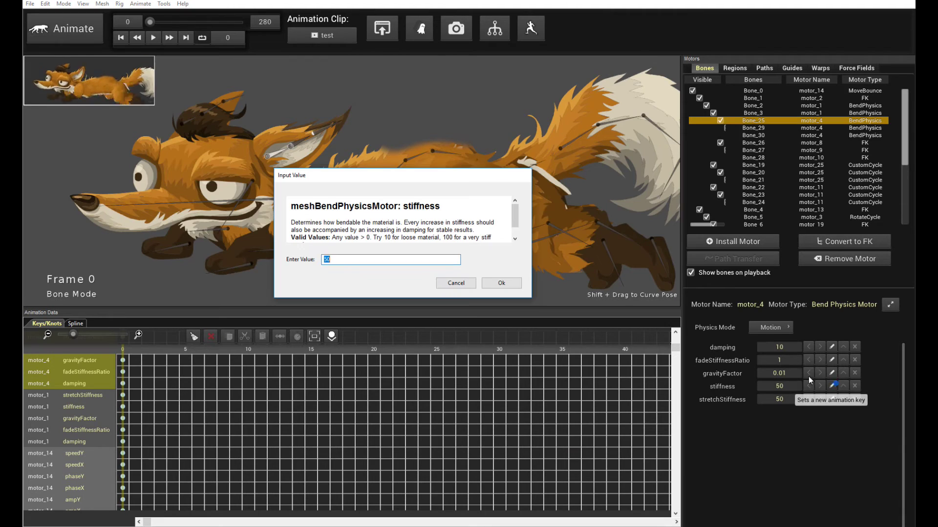
{"action": "type", "text": "100"}
{"action": "key", "text": "Return"}
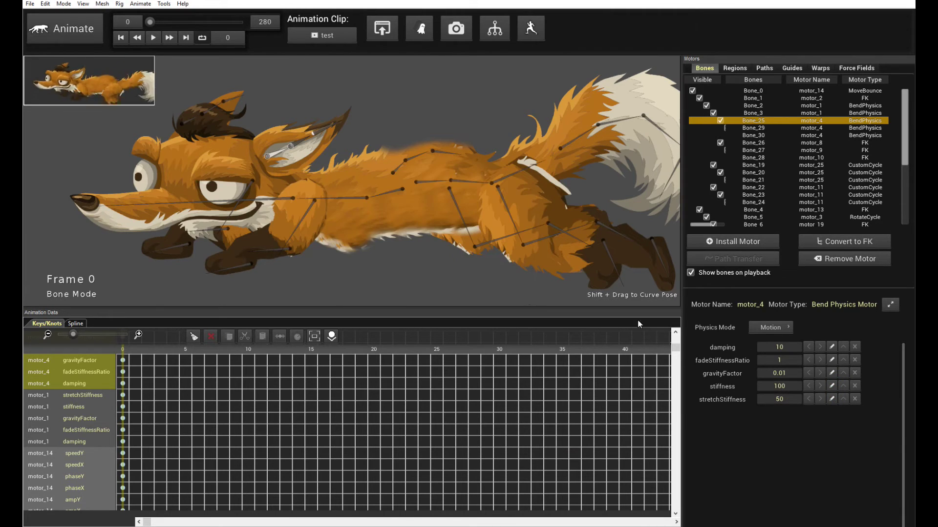
{"action": "left_click", "coordinate": [353, 248]}
{"action": "key", "text": "space"}
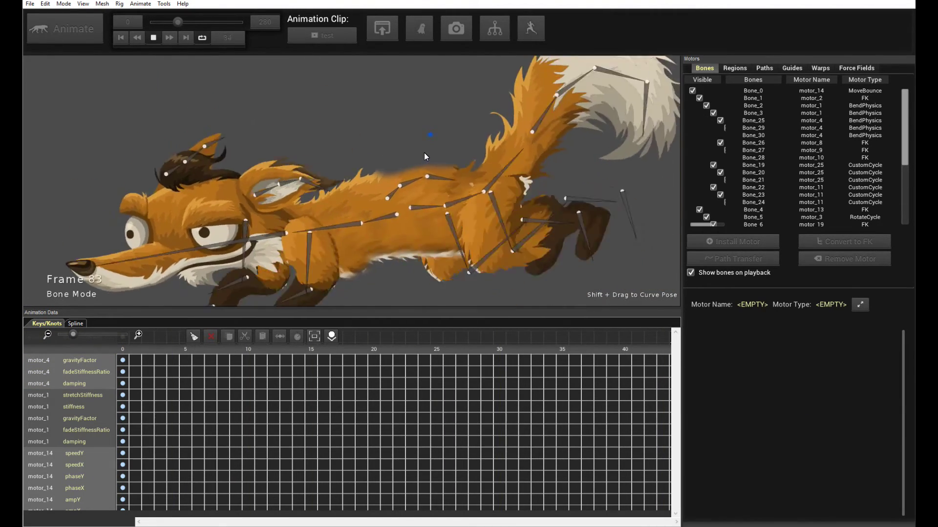
{"action": "key", "text": "space"}
Set the ear motor's damping to 20 and preview the result
{"action": "left_click", "coordinate": [321, 149]}
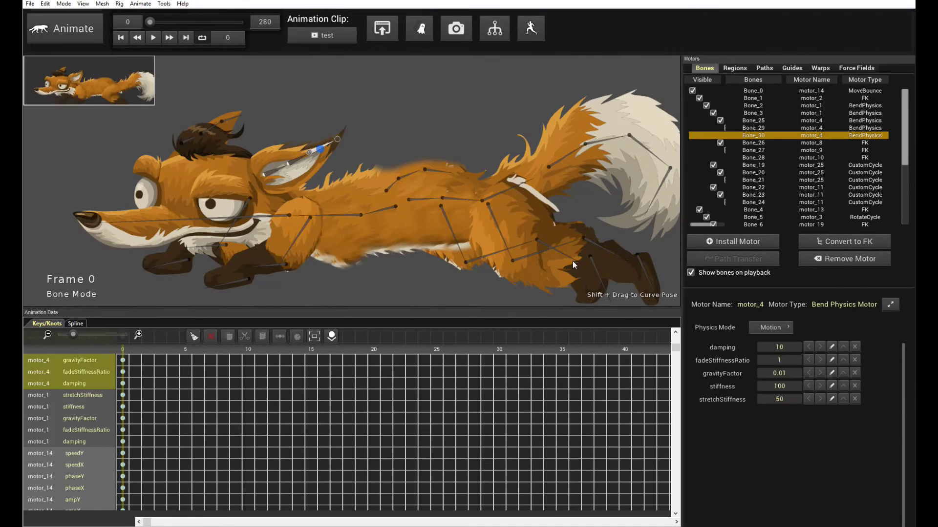
{"action": "double_click", "coordinate": [787, 348]}
{"action": "type", "text": "20"}
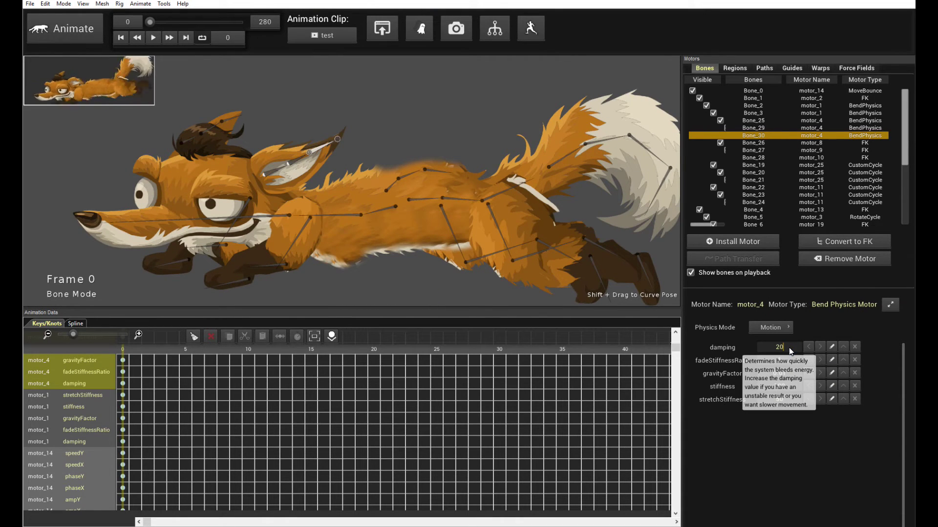
{"action": "key", "text": "Return"}
{"action": "left_click", "coordinate": [391, 120]}
{"action": "key", "text": "space"}
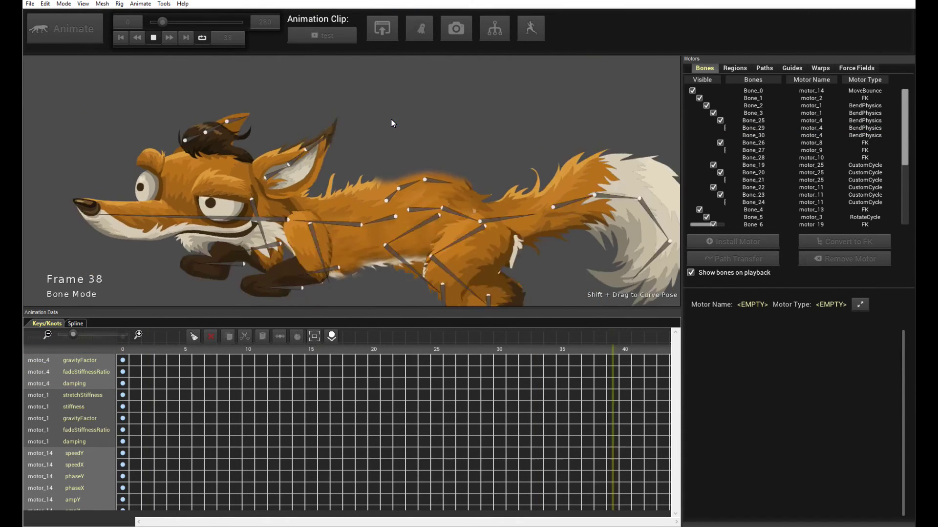
{"action": "key", "text": "space"}
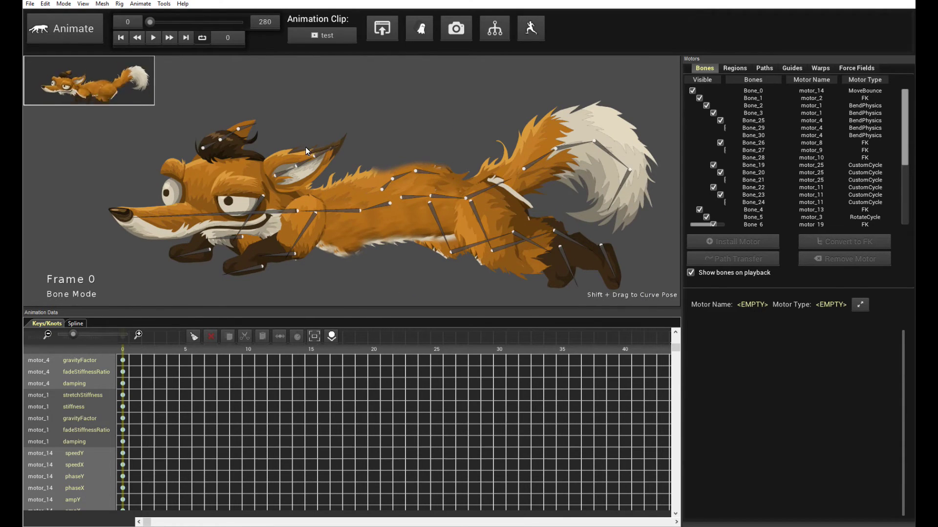
Raise the ear motor's stiffness to 200 and preview the ears again
{"action": "left_click", "coordinate": [333, 155]}
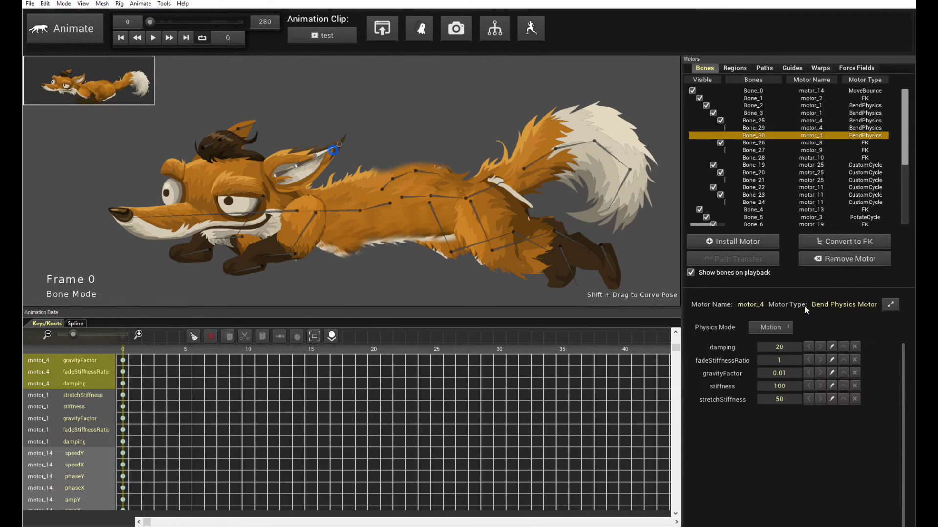
{"action": "double_click", "coordinate": [785, 386]}
{"action": "type", "text": "00"}
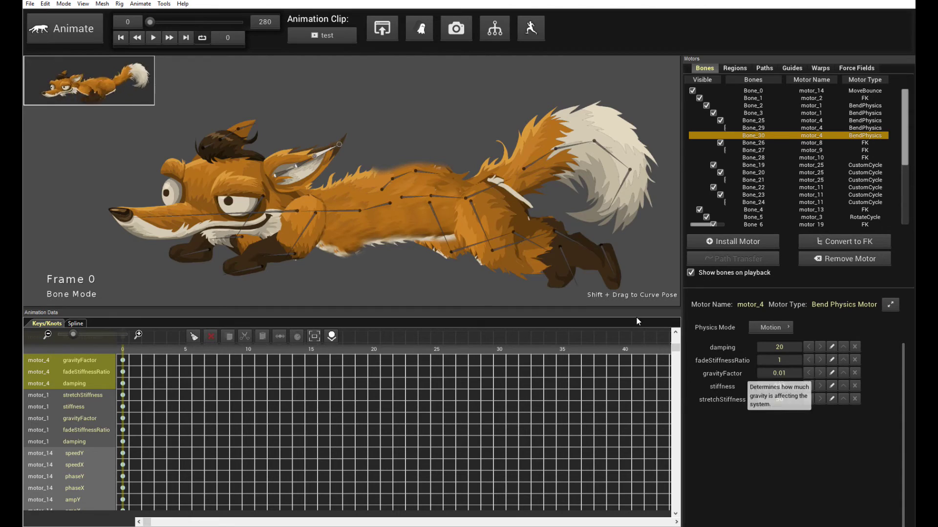
{"action": "key", "text": "Return"}
{"action": "key", "text": "space"}
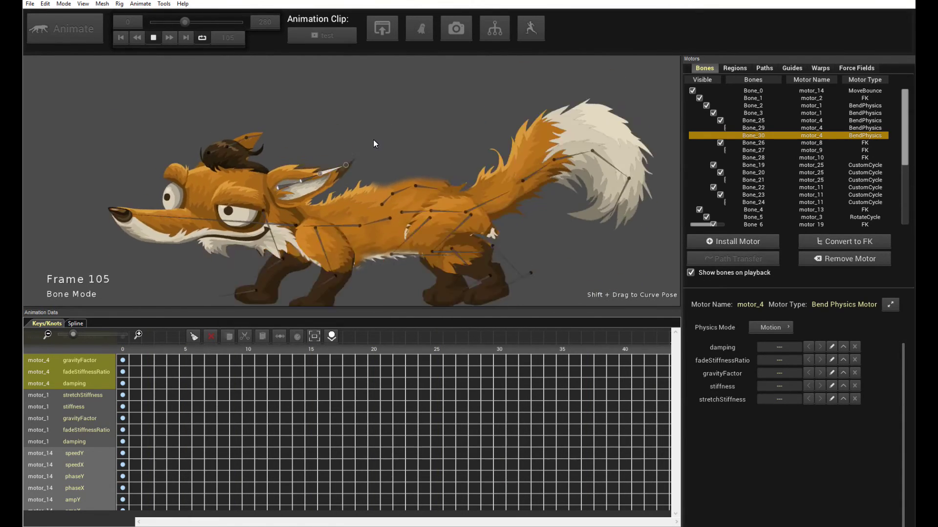
{"action": "key", "text": "space"}
{"action": "scroll", "coordinate": [373, 141], "scroll_direction": "up", "scroll_amount": 3}
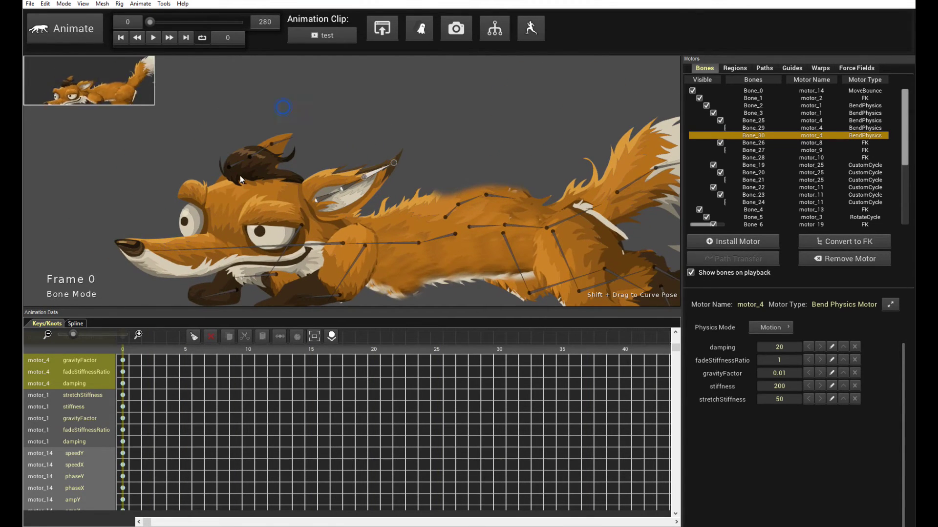
{"action": "left_click", "coordinate": [237, 164]}
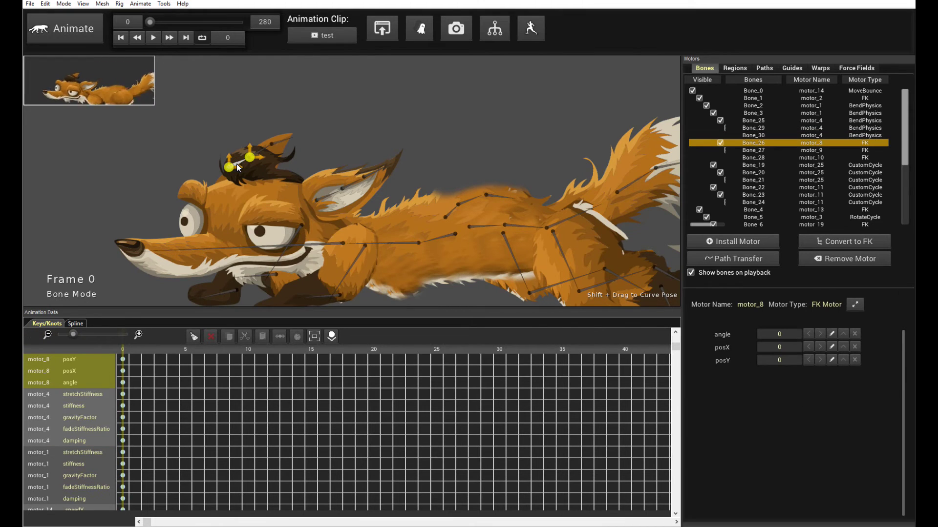
Install a Bend Physics motor on head tuft bones Bone_26, Bone_27 and Bone_28
{"action": "double_click", "coordinate": [237, 168]}
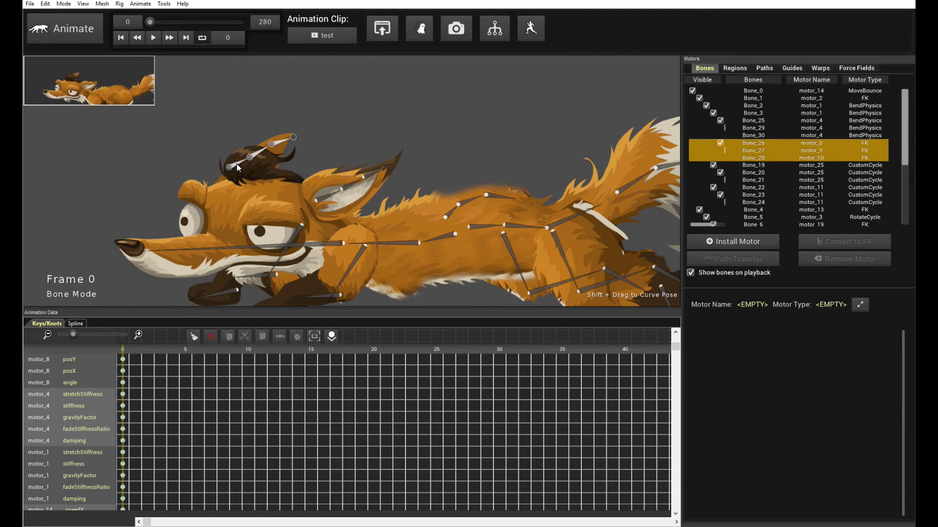
{"action": "left_click", "coordinate": [724, 243]}
{"action": "left_click", "coordinate": [410, 149]}
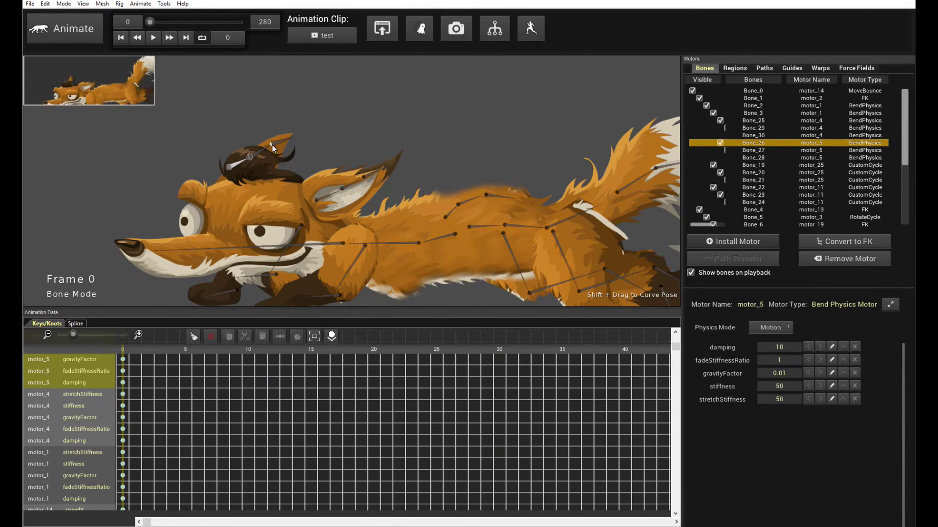
Enter 3 for the tuft motor's stiffness and 25 for its damping, then preview the run
{"action": "left_click", "coordinate": [272, 145]}
{"action": "left_click", "coordinate": [781, 386]}
{"action": "type", "text": "300"}
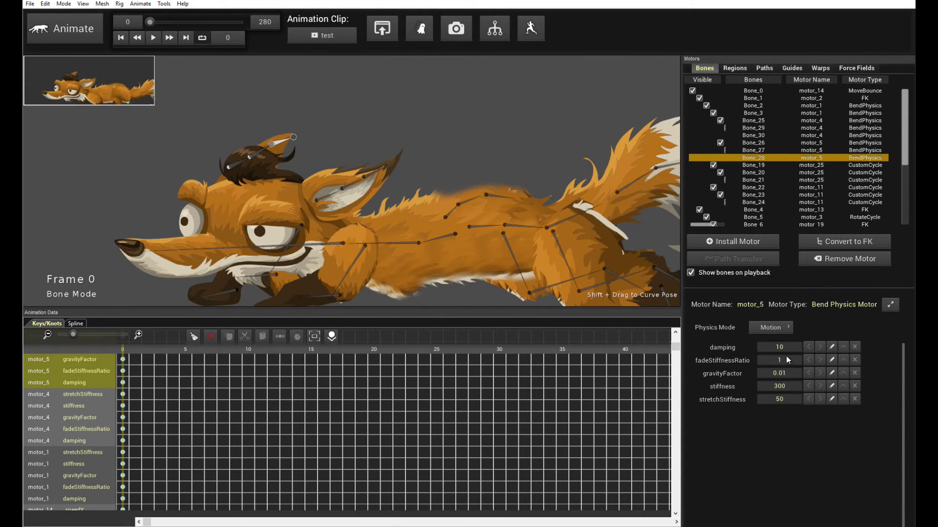
{"action": "left_click", "coordinate": [787, 350]}
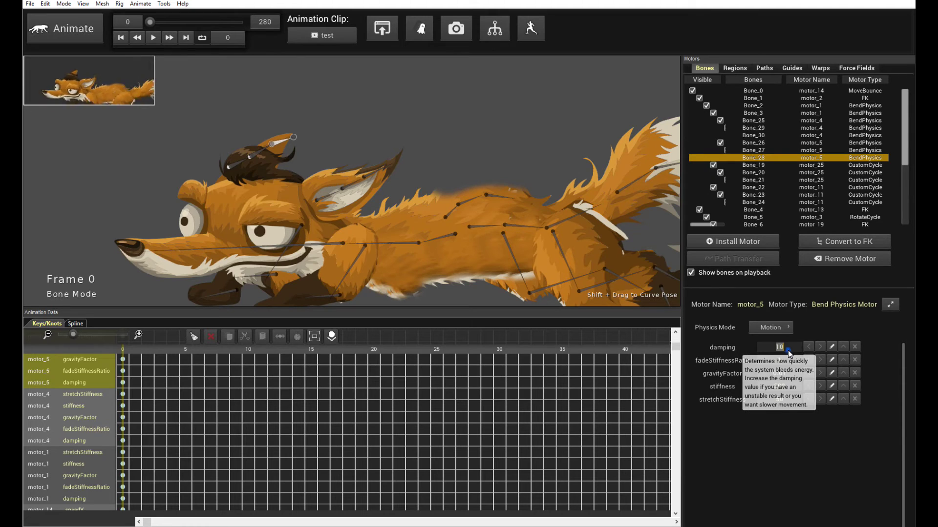
{"action": "type", "text": "25"}
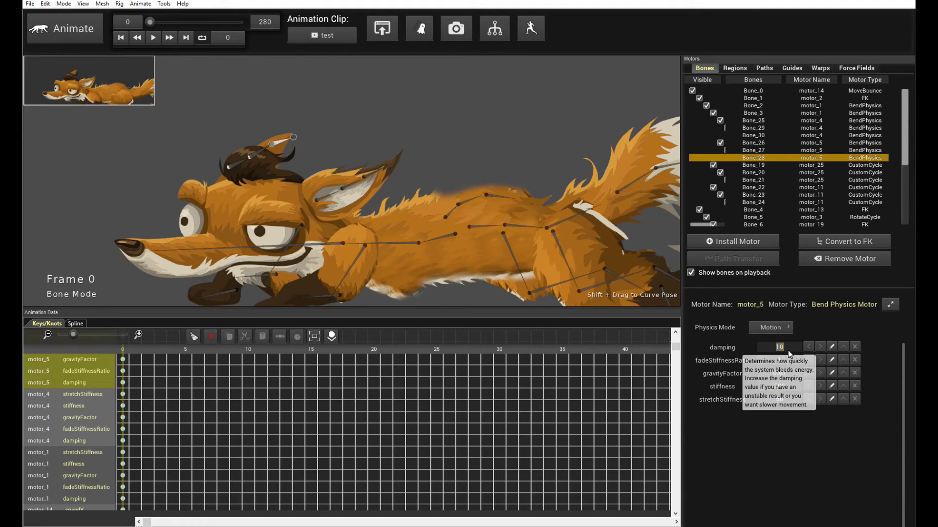
{"action": "left_click", "coordinate": [508, 181]}
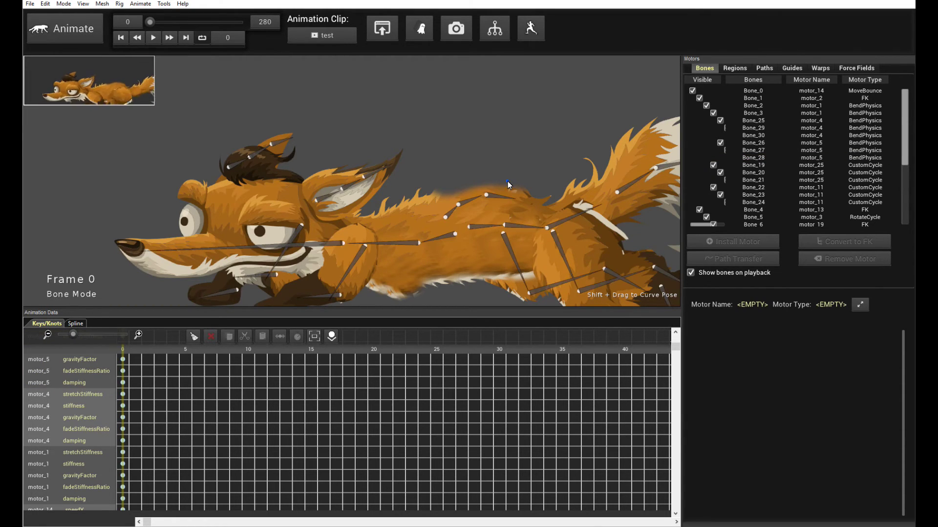
{"action": "key", "text": "space"}
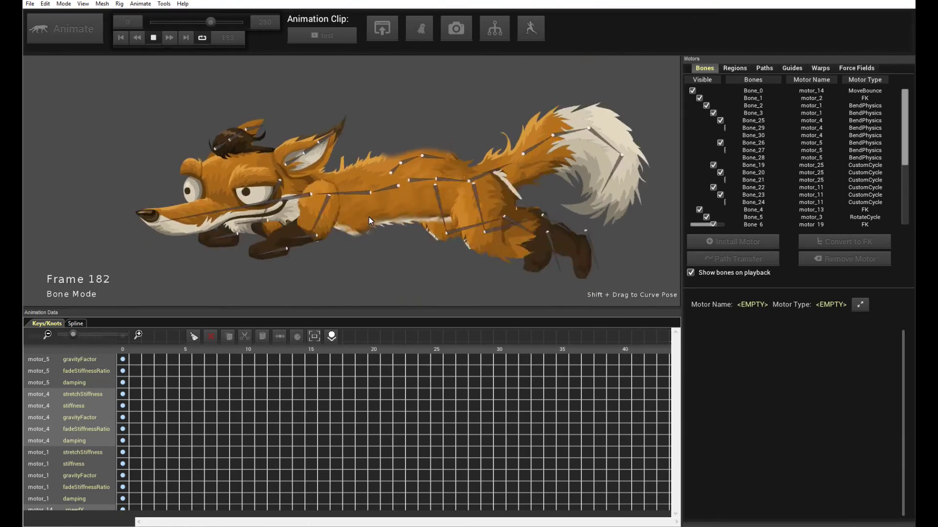
{"action": "scroll", "coordinate": [324, 230], "scroll_direction": "up", "scroll_amount": 2}
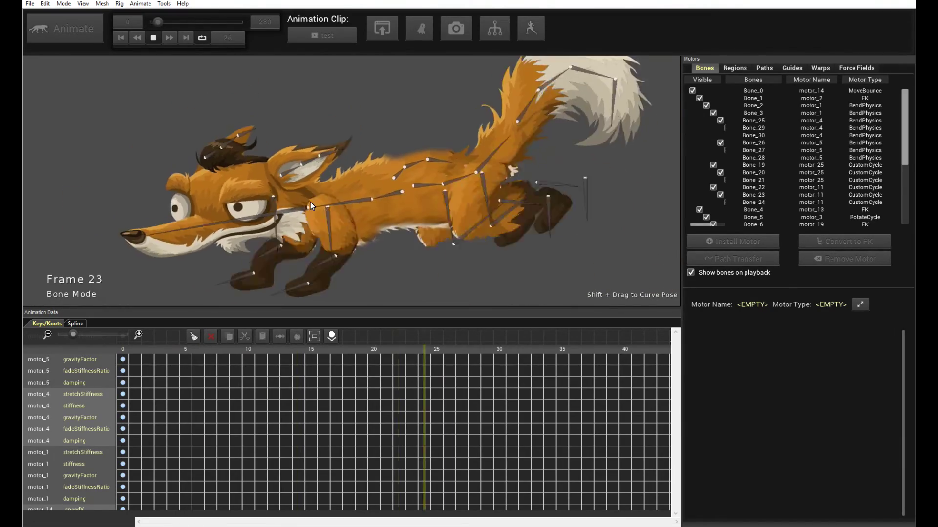
{"action": "scroll", "coordinate": [484, 208], "scroll_direction": "down", "scroll_amount": 2}
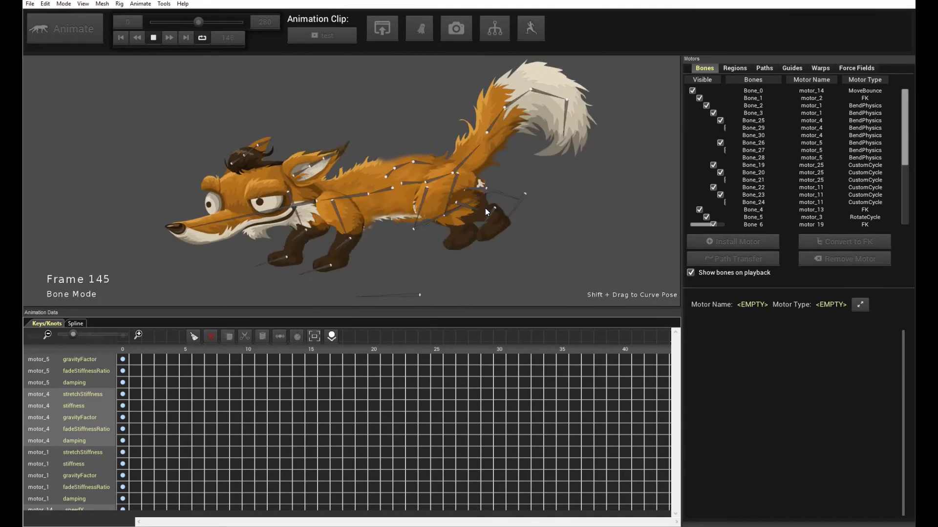
Select the fox's tail bone and install a Bend Physics motor on it
{"action": "key", "text": "space"}
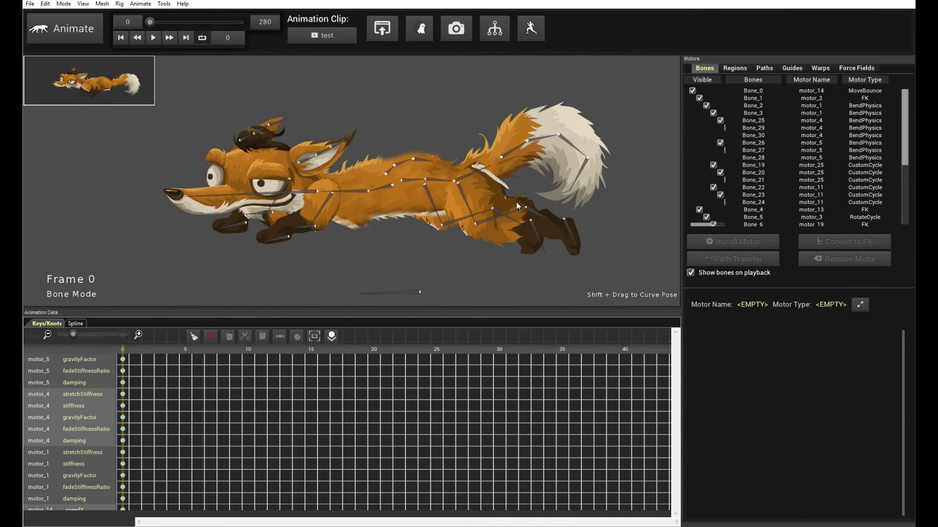
{"action": "scroll", "coordinate": [496, 180], "scroll_direction": "up", "scroll_amount": 2}
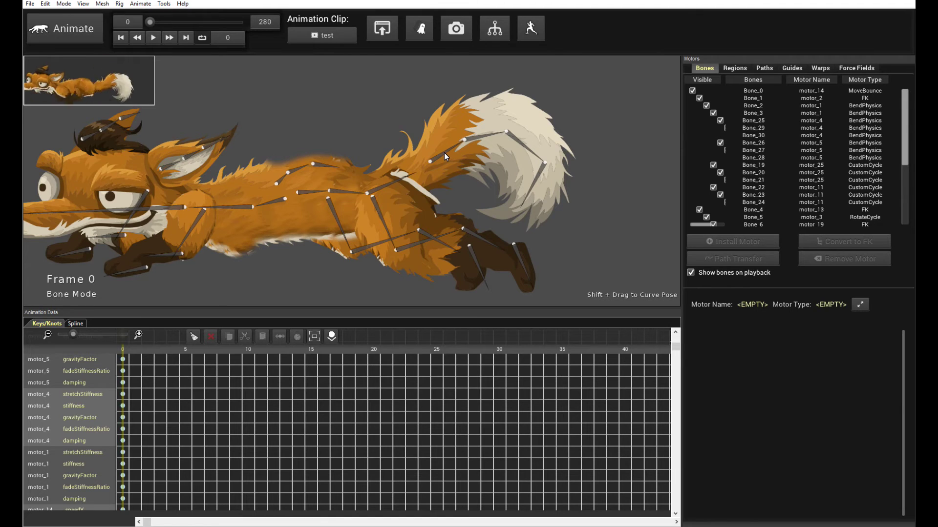
{"action": "left_click", "coordinate": [402, 183]}
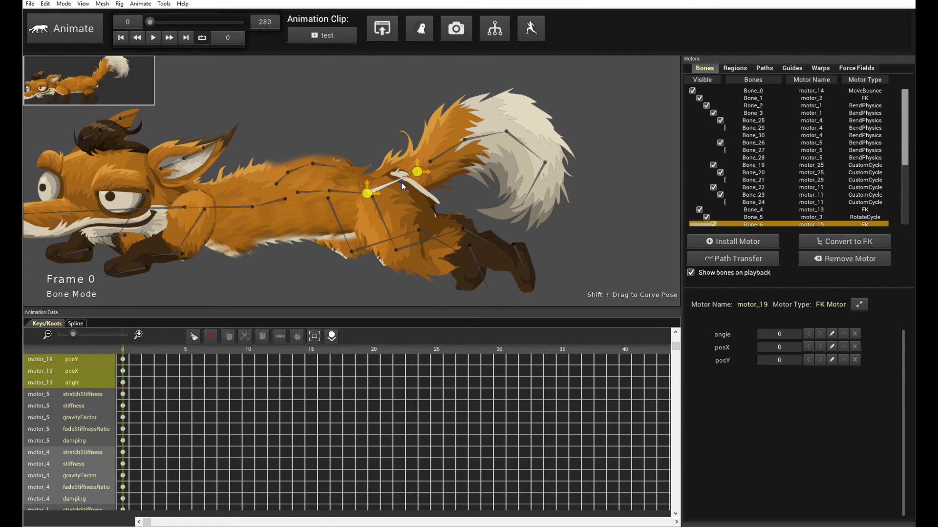
{"action": "left_click", "coordinate": [447, 156]}
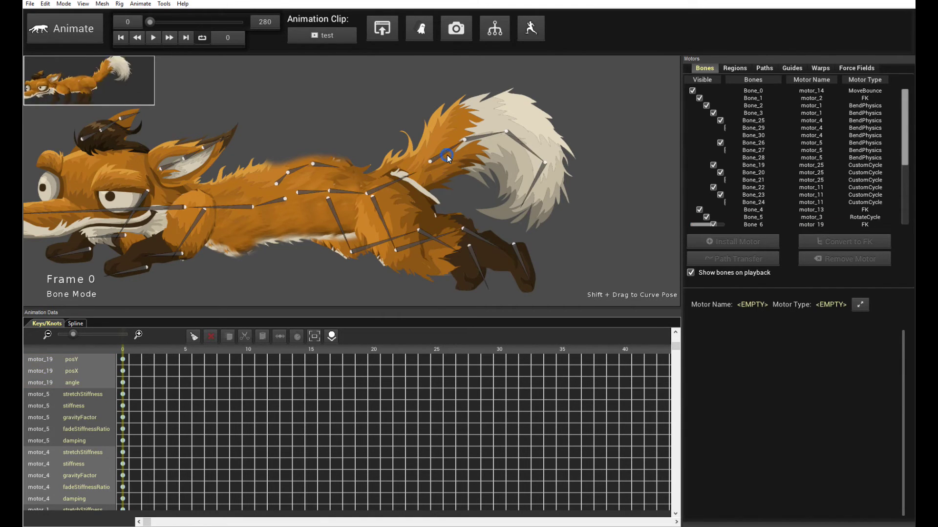
{"action": "left_click", "coordinate": [447, 153]}
{"action": "left_click", "coordinate": [446, 151]}
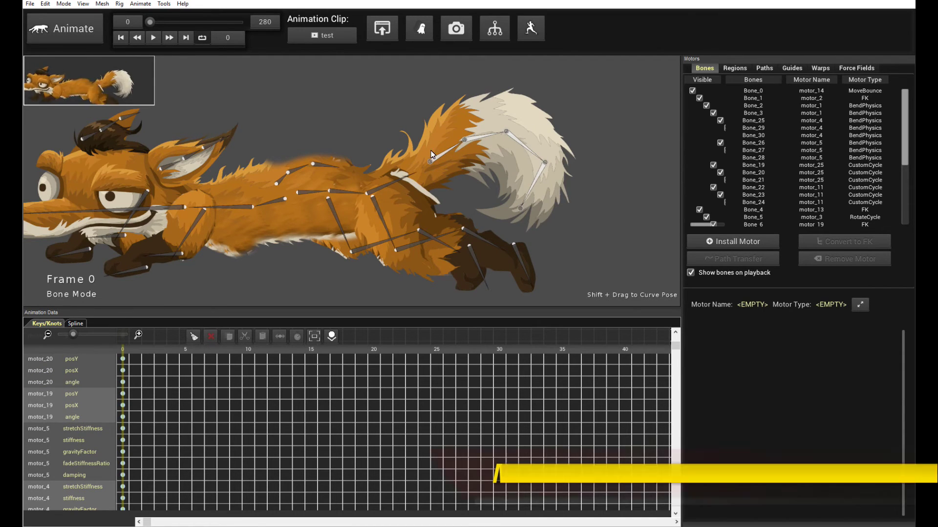
{"action": "left_click", "coordinate": [730, 242]}
{"action": "left_click", "coordinate": [395, 158]}
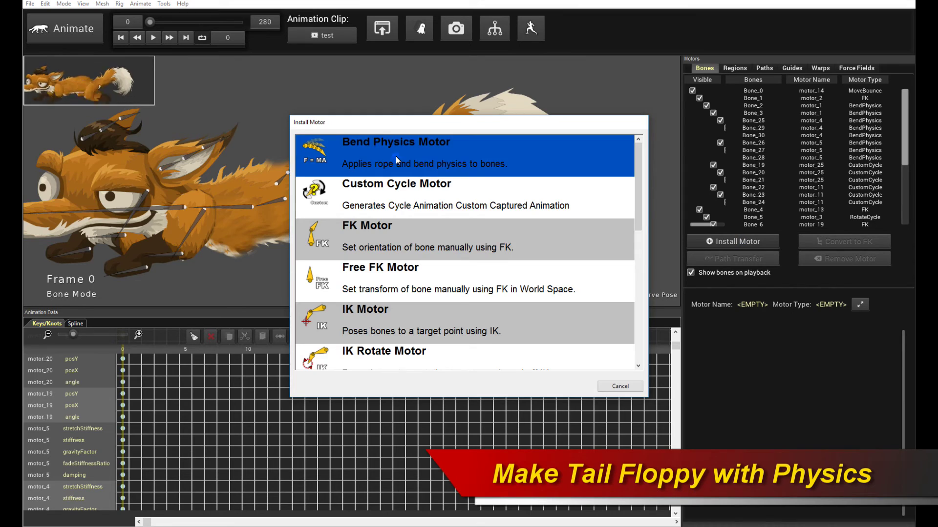
Preview the tail, soften its stiffness value, and play the run again
{"action": "key", "text": "space"}
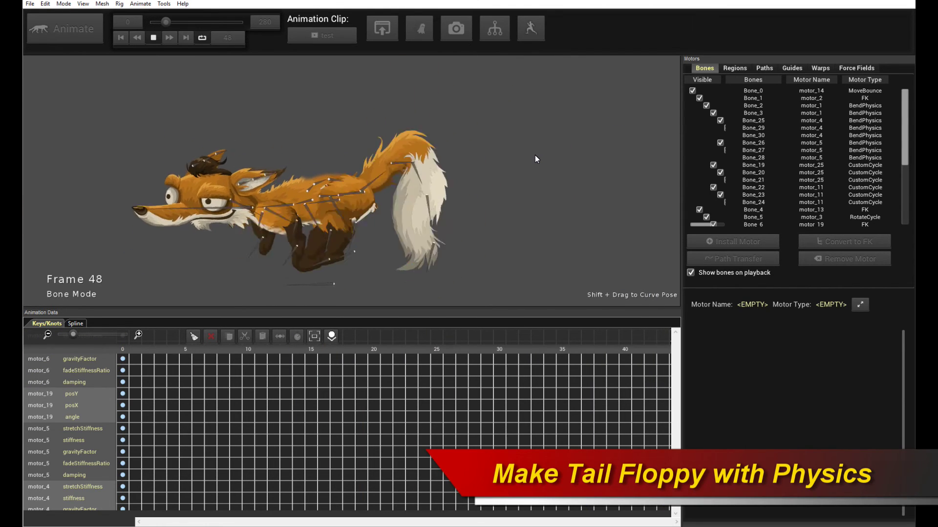
{"action": "scroll", "coordinate": [483, 175], "scroll_direction": "up", "scroll_amount": 3}
{"action": "key", "text": "space"}
{"action": "left_click", "coordinate": [470, 140]}
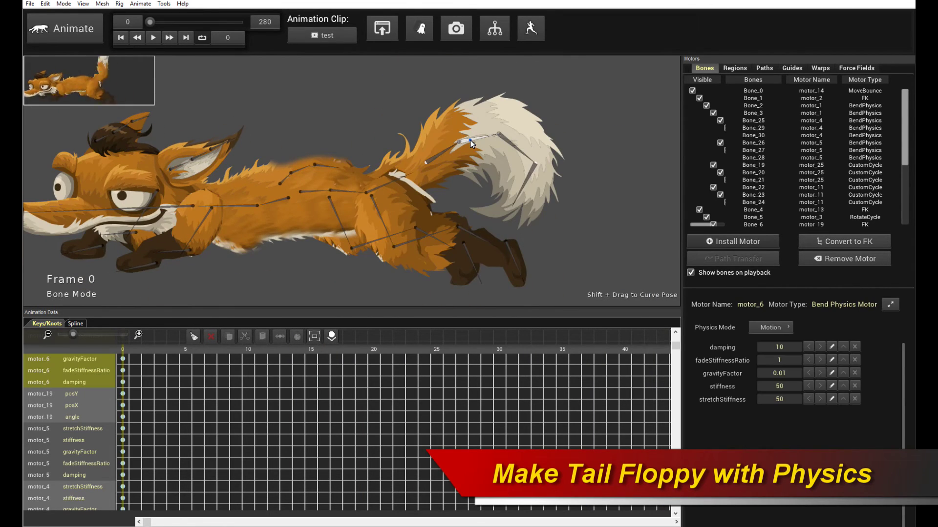
{"action": "left_click", "coordinate": [795, 385]}
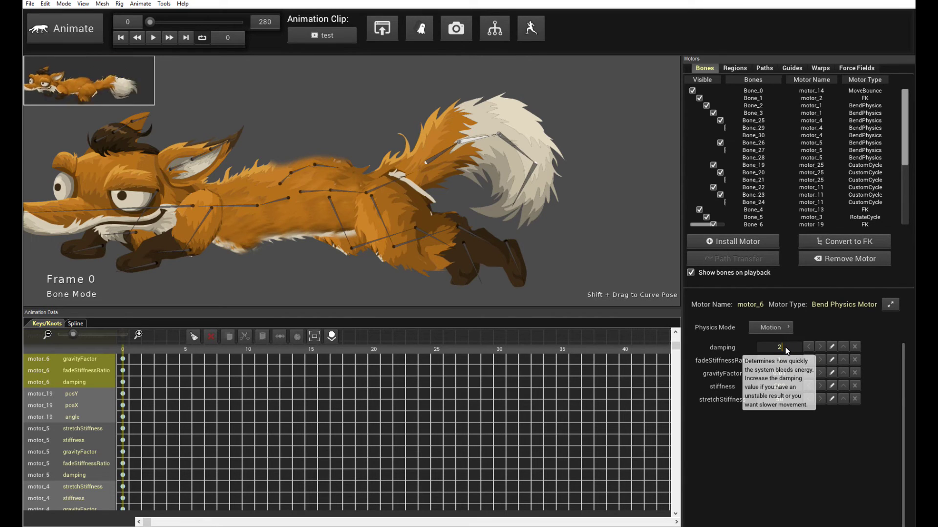
{"action": "key", "text": "space"}
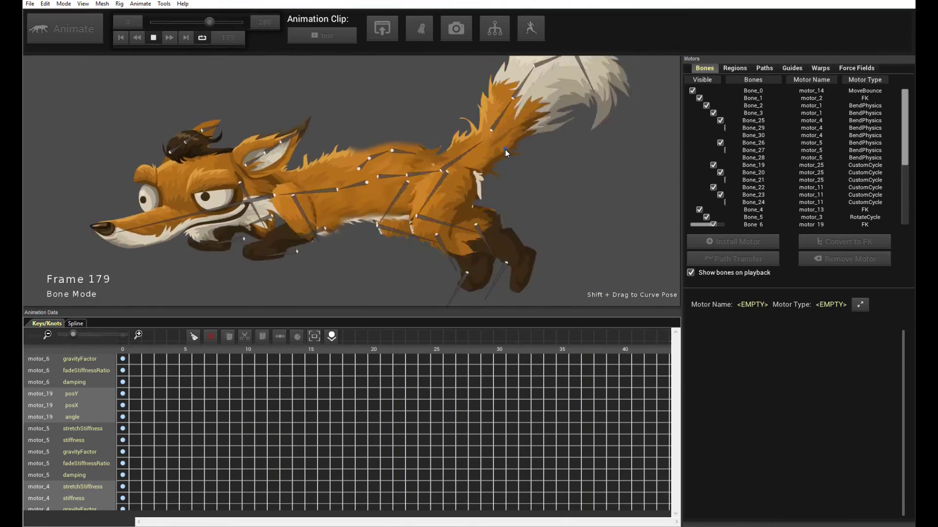
Install a Bend Physics motor on the bone along the fox's back
{"action": "key", "text": "space"}
{"action": "scroll", "coordinate": [452, 161], "scroll_direction": "up", "scroll_amount": 3}
{"action": "left_click", "coordinate": [358, 170]}
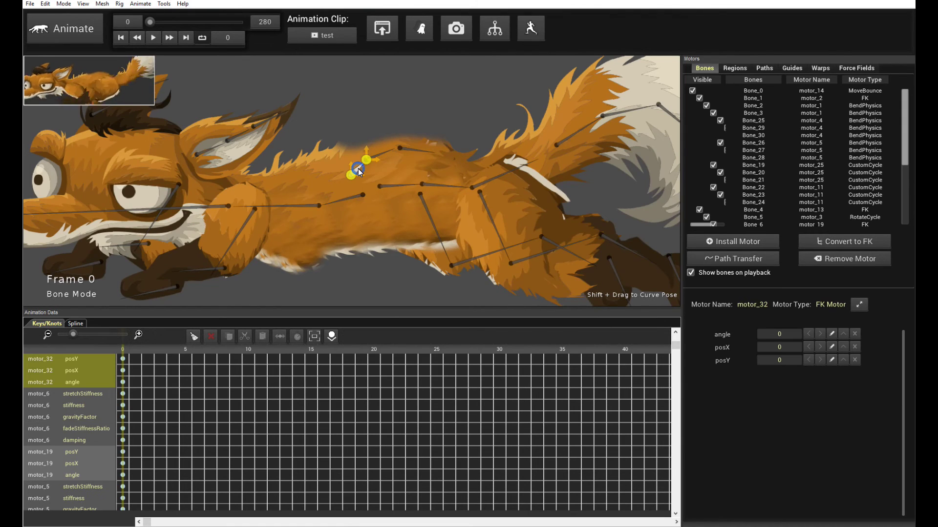
{"action": "left_click", "coordinate": [358, 171]}
{"action": "left_click", "coordinate": [711, 242]}
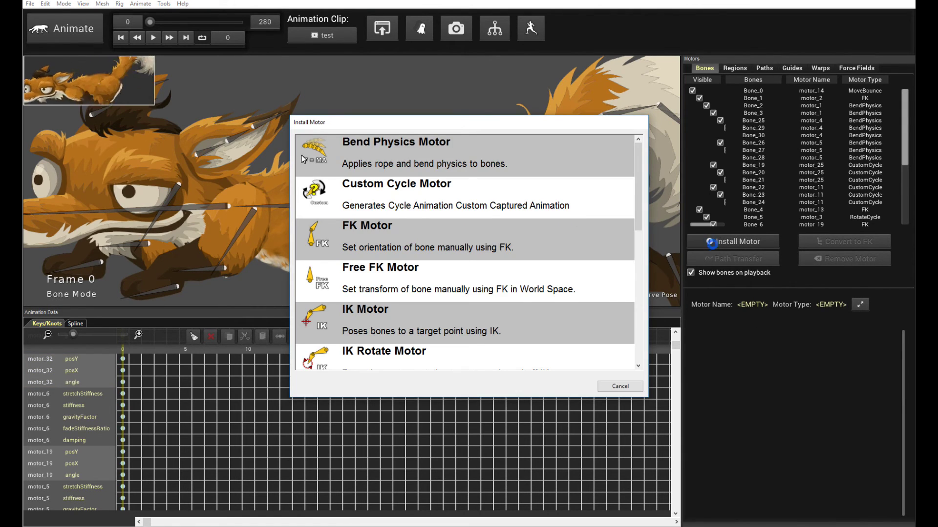
{"action": "left_click", "coordinate": [388, 154]}
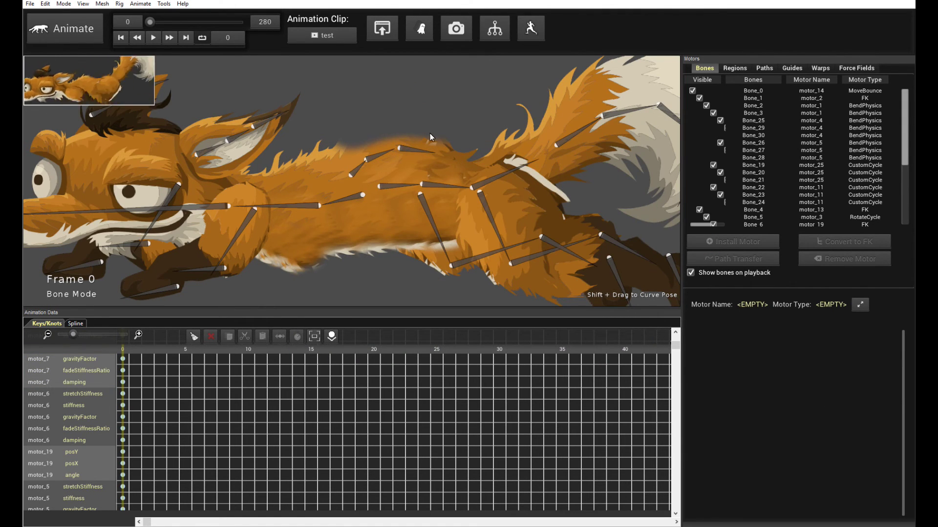
Set the body motor's stiffness to 300 and damping to 25, previewing the floppier run
{"action": "left_click", "coordinate": [420, 151]}
{"action": "left_click", "coordinate": [778, 386]}
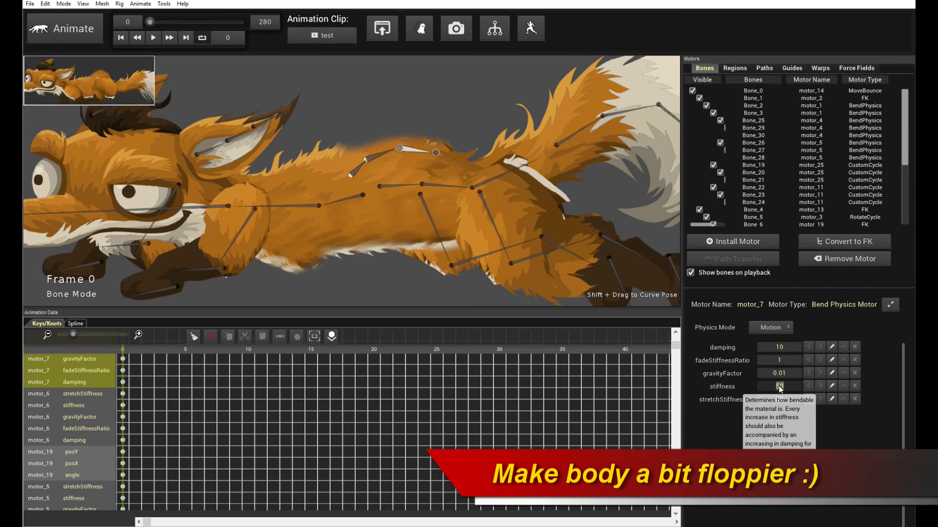
{"action": "type", "text": "500"}
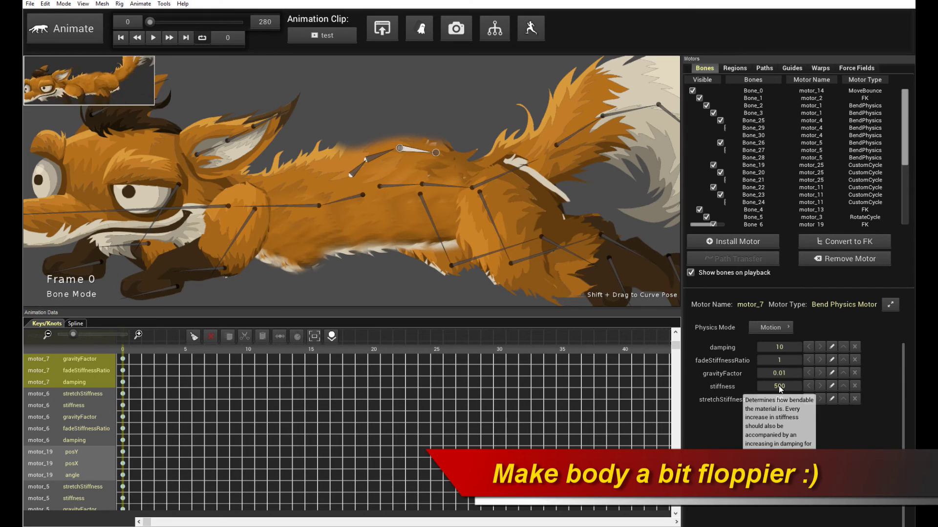
{"action": "left_click", "coordinate": [788, 347]}
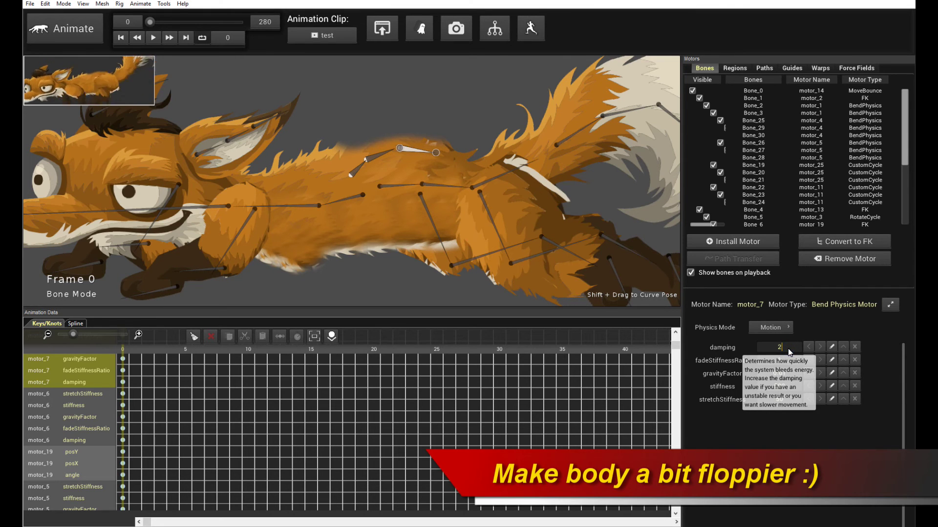
{"action": "key", "text": "space"}
{"action": "scroll", "coordinate": [368, 110], "scroll_direction": "down", "scroll_amount": 3}
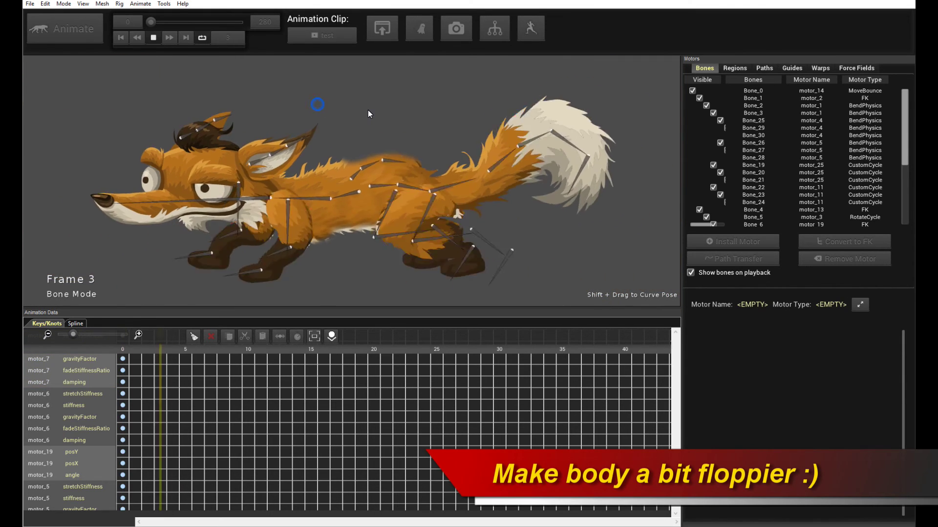
{"action": "key", "text": "space"}
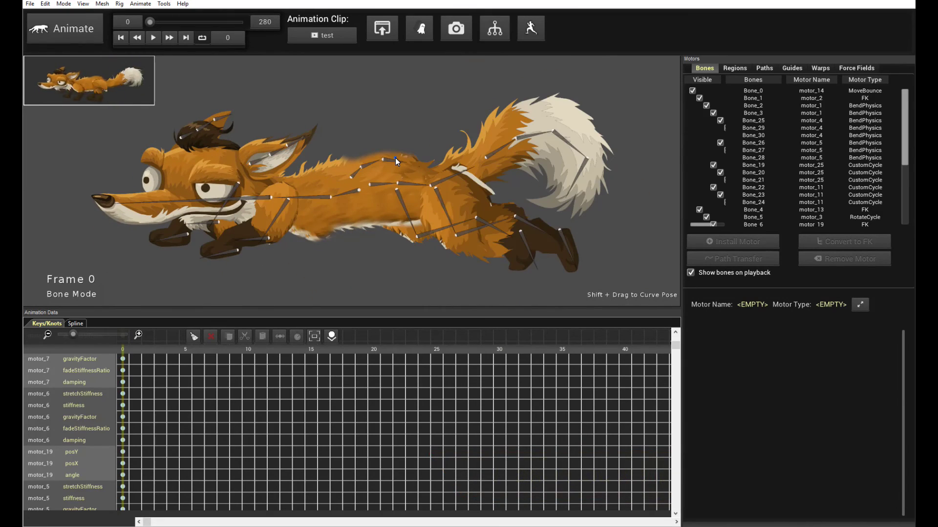
{"action": "left_click", "coordinate": [394, 159]}
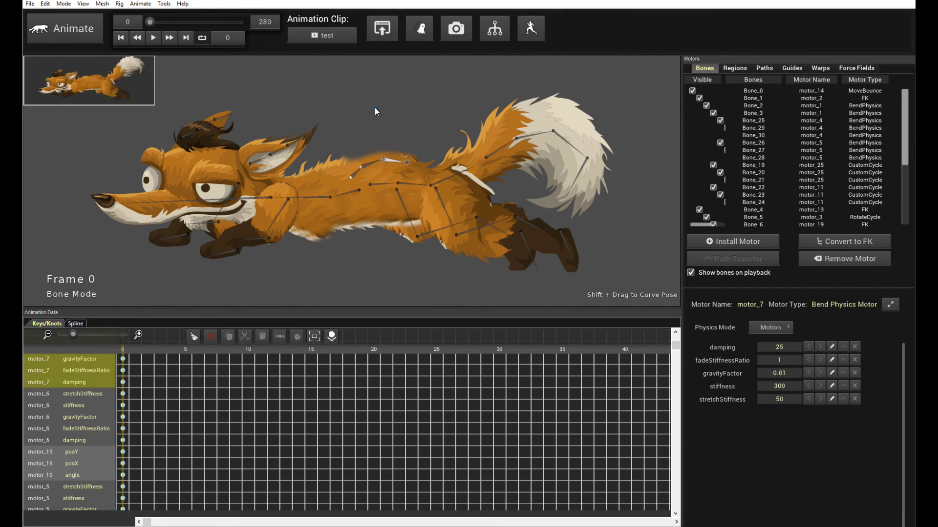
{"action": "key", "text": "space"}
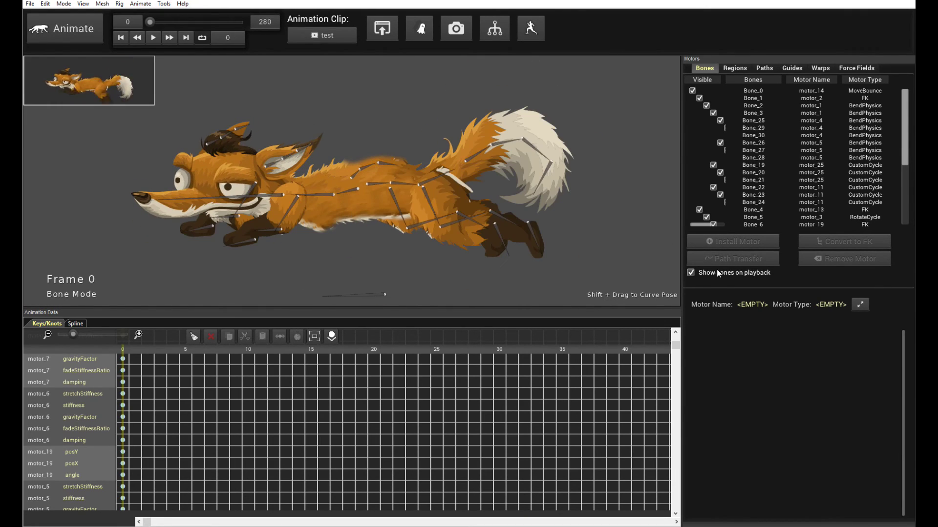
Turn off Show bones on playback, raise motor_14 Move Bounce ampY to 0.8, and play the run
{"action": "left_click", "coordinate": [716, 271]}
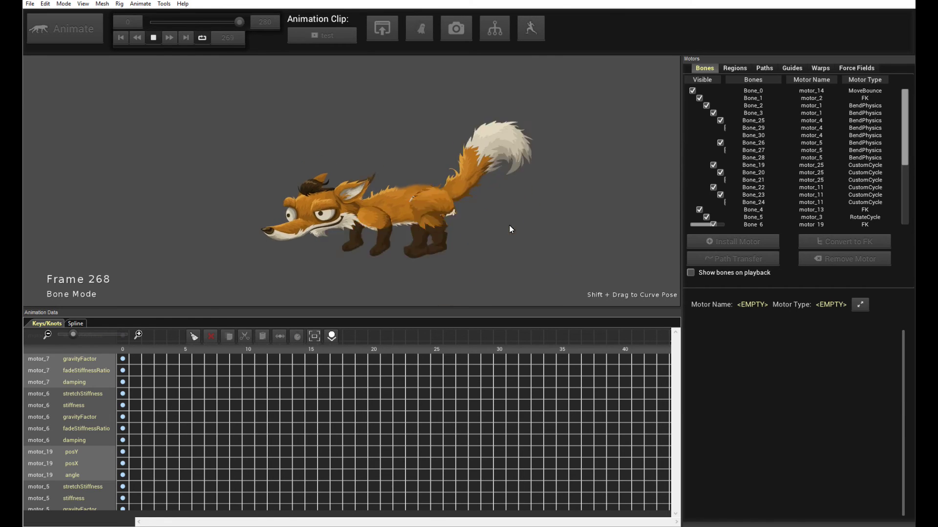
{"action": "key", "text": "space"}
{"action": "left_click", "coordinate": [411, 254]}
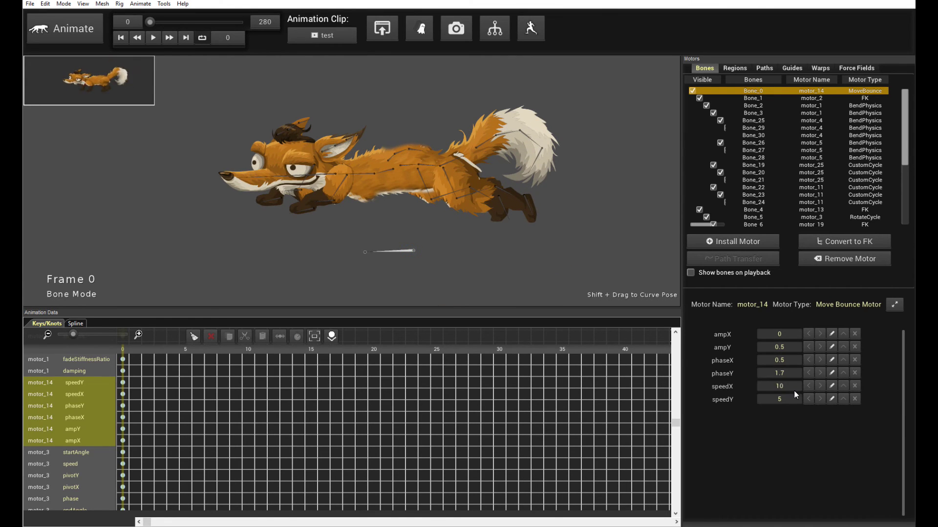
{"action": "left_click", "coordinate": [787, 345]}
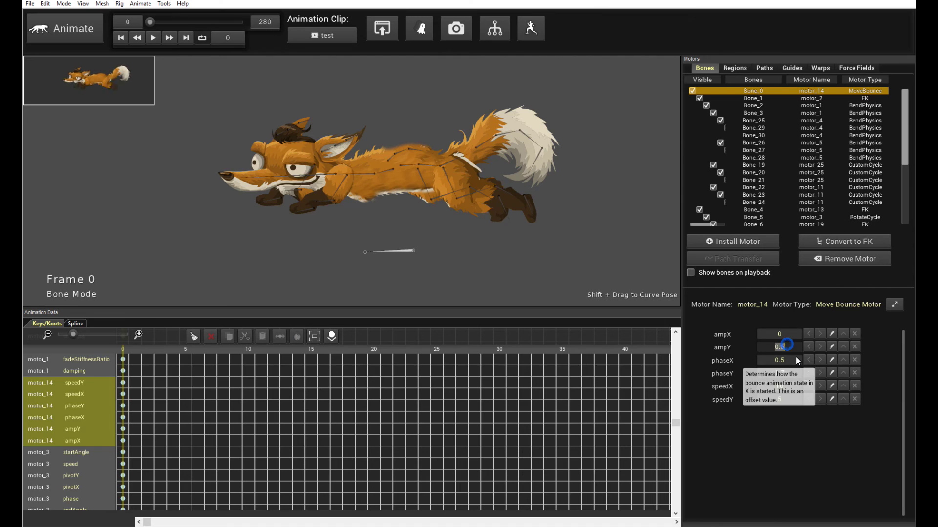
{"action": "key", "text": "Return"}
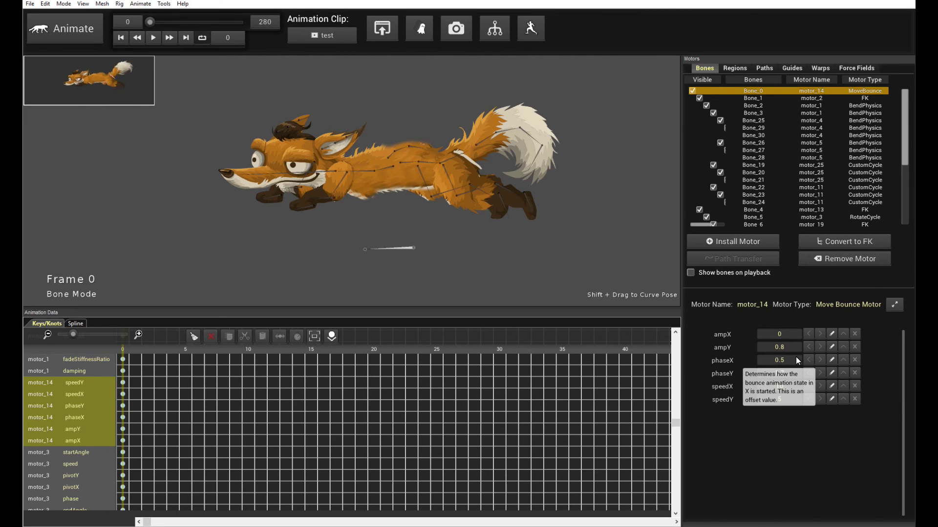
{"action": "key", "text": "space"}
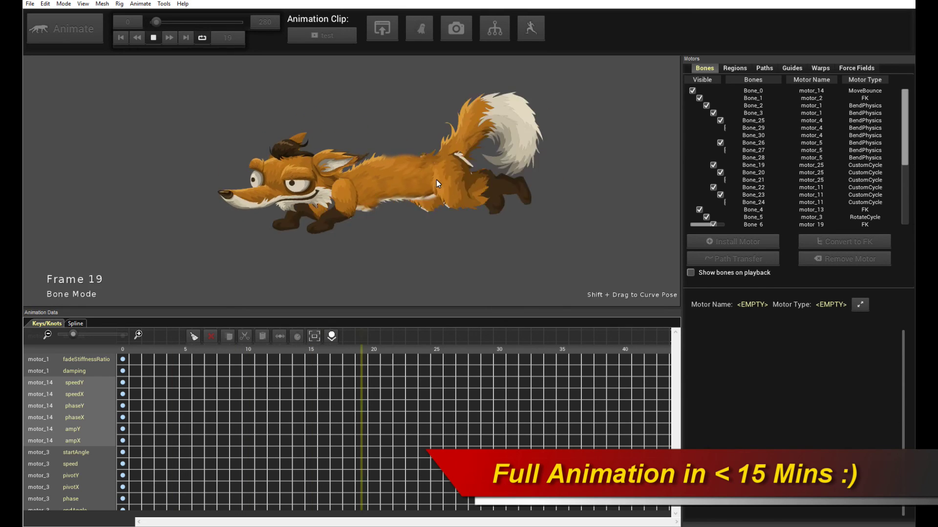
{"action": "scroll", "coordinate": [465, 226], "scroll_direction": "up", "scroll_amount": 2}
{"action": "scroll", "coordinate": [465, 222], "scroll_direction": "down", "scroll_amount": 2}
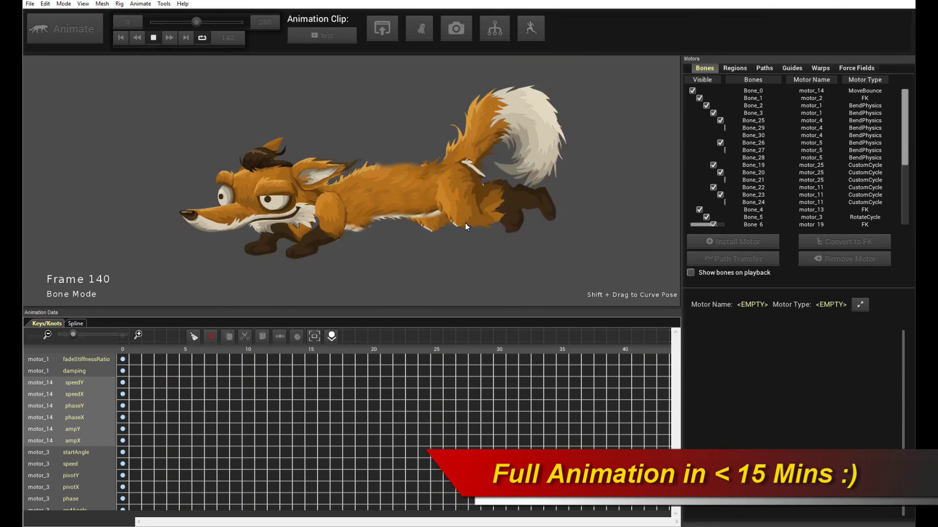